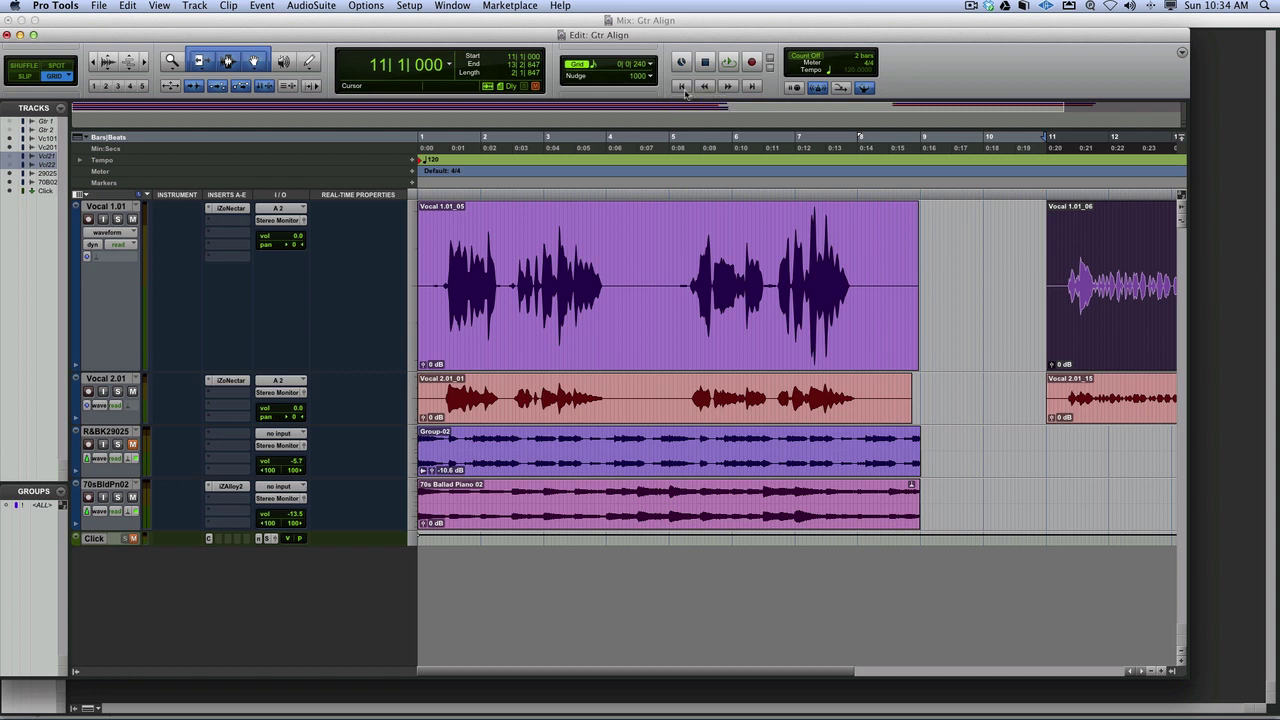
Select the Vocal 1.01_05 clip and play the session from bar 1 with Vocal 2.01 muted
click(684, 88)
click(680, 357)
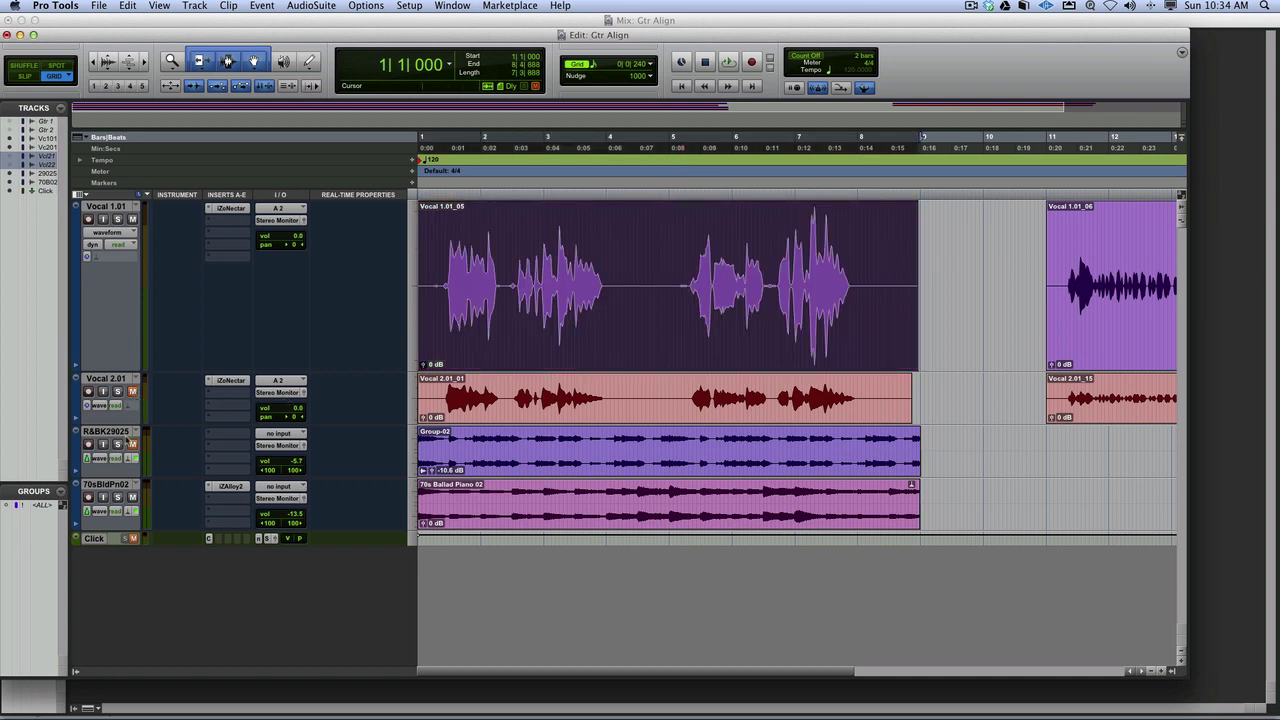
click(133, 446)
key(space)
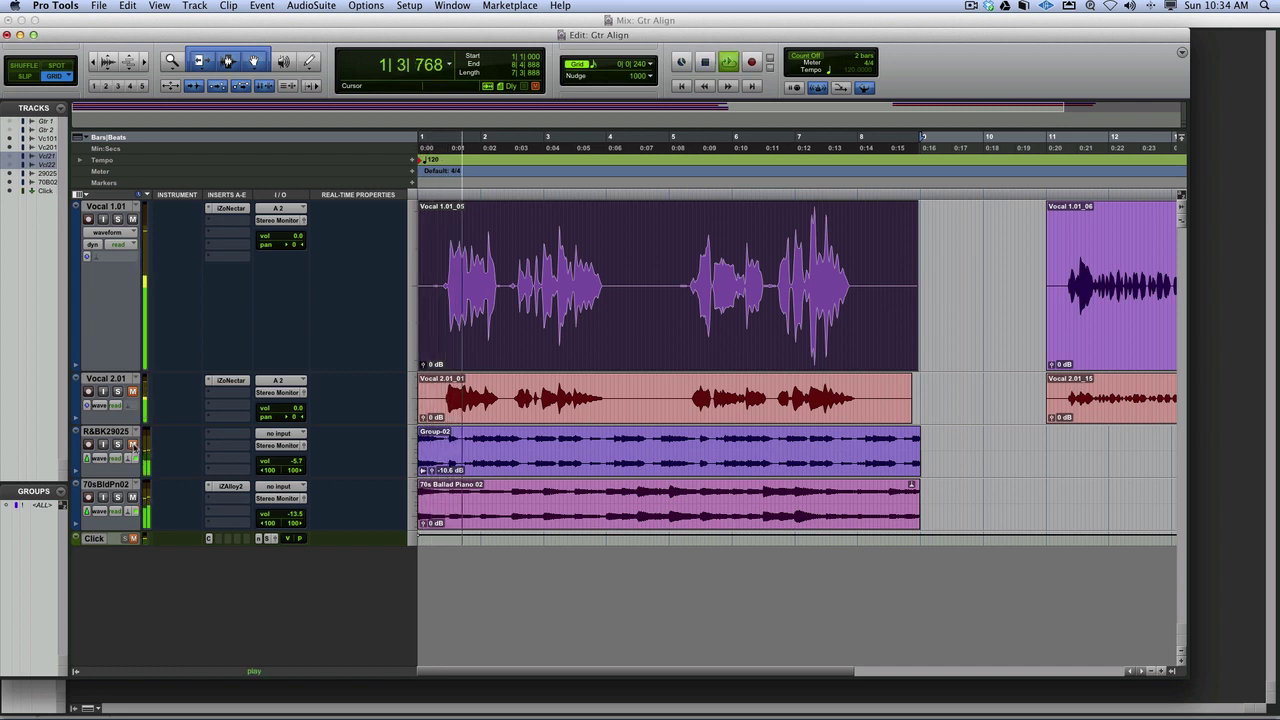
Raise the R&BK29025 track volume to -1.0 dB and the 70sBldPn02 track volume to -10.9 dB during playback
click(292, 455)
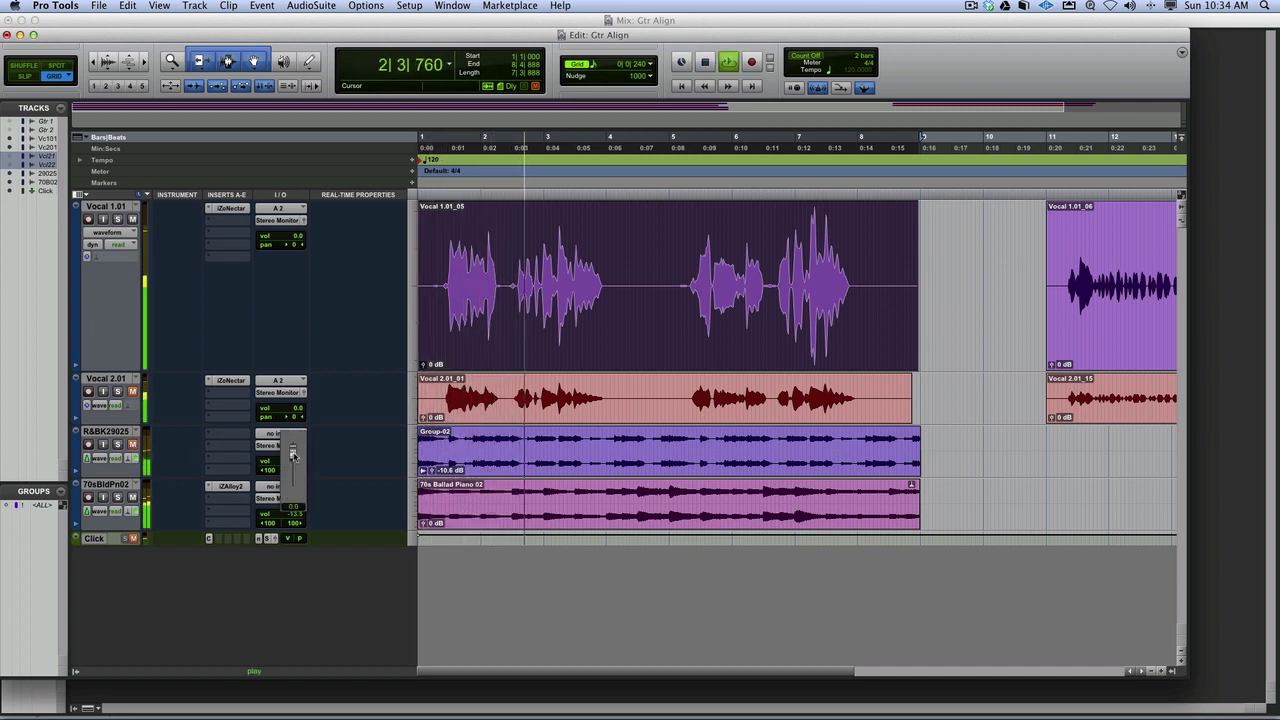
drag(292, 455, 289, 514)
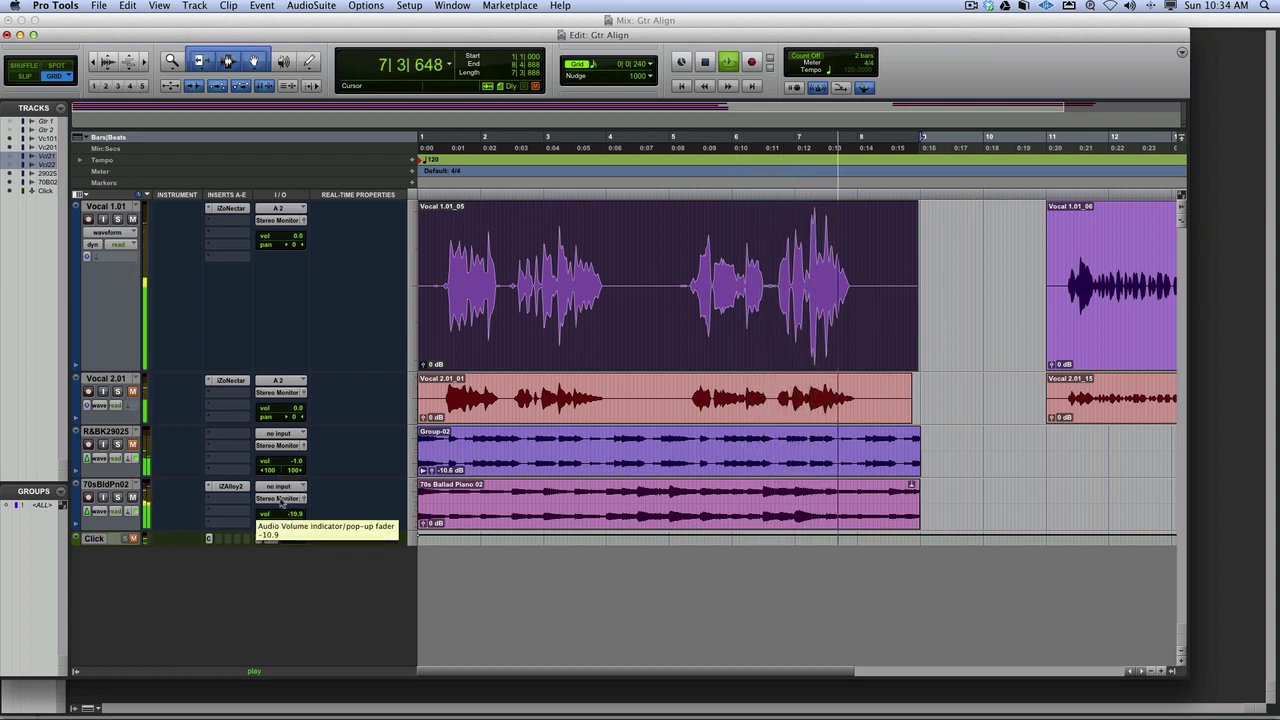
key(space)
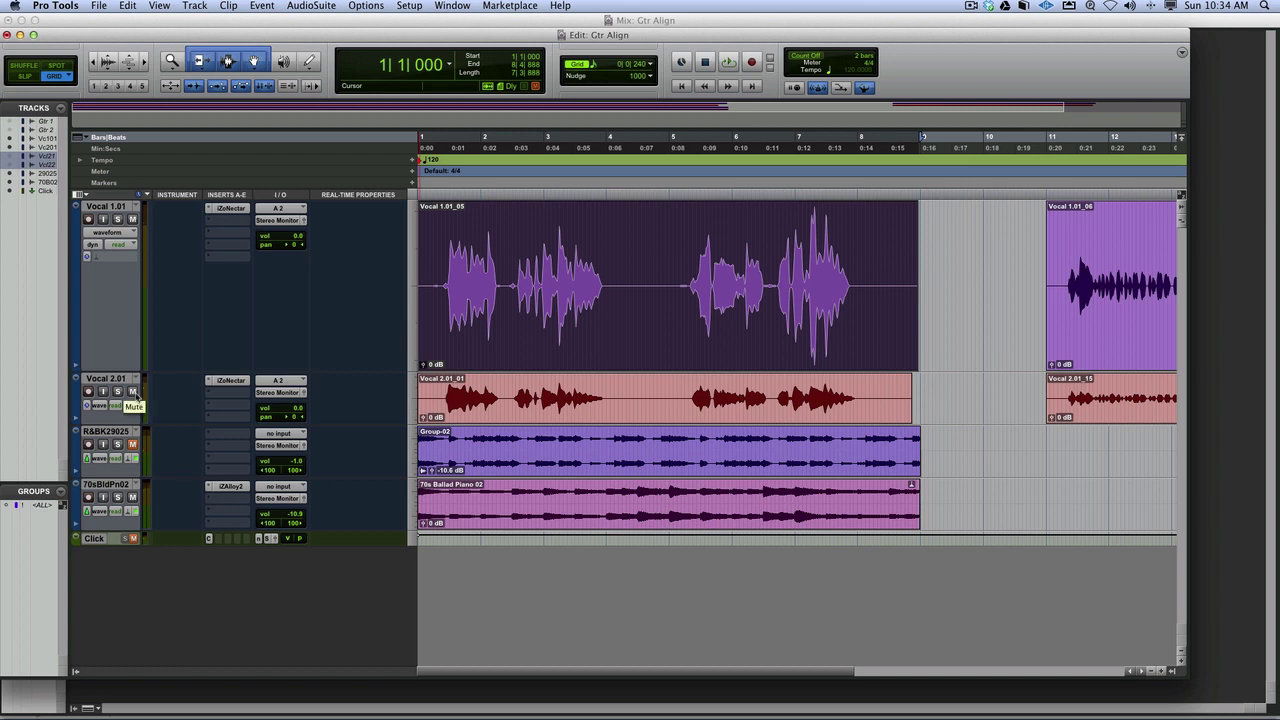
Mute Vocal 1.01, unmute Vocal 2.01 and listen to the second vocal from the start
click(133, 219)
key(space)
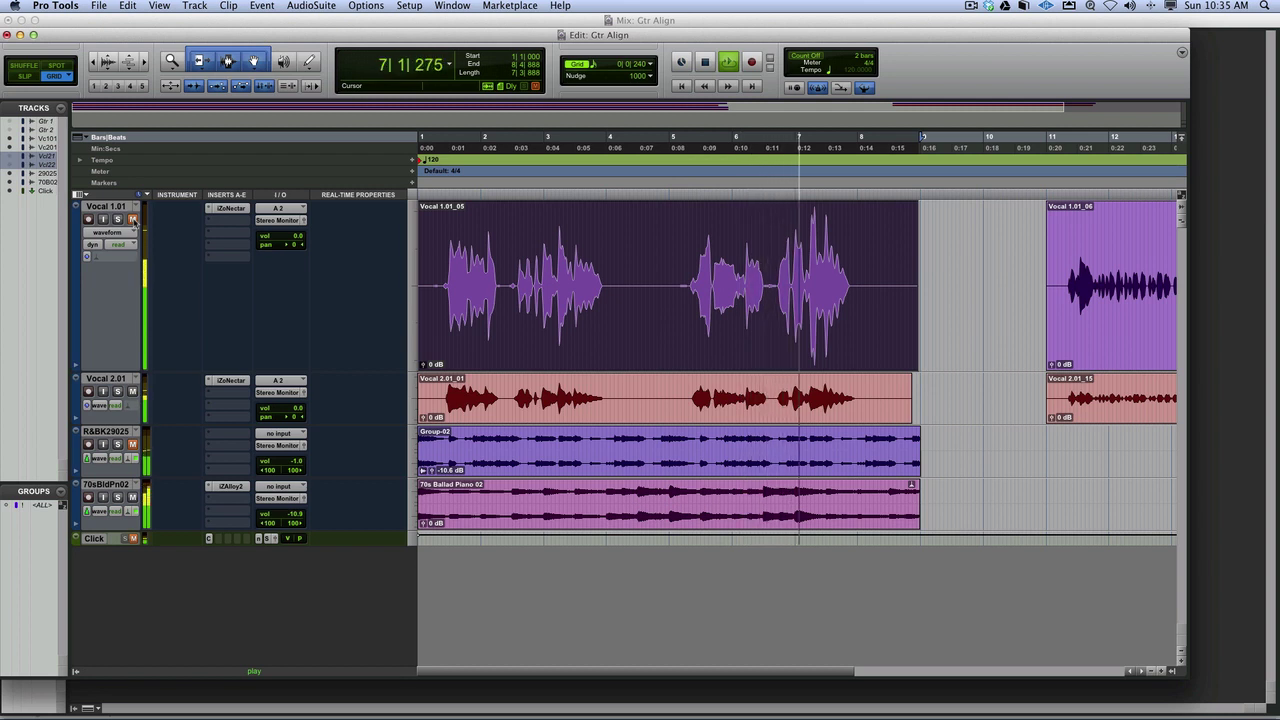
key(space)
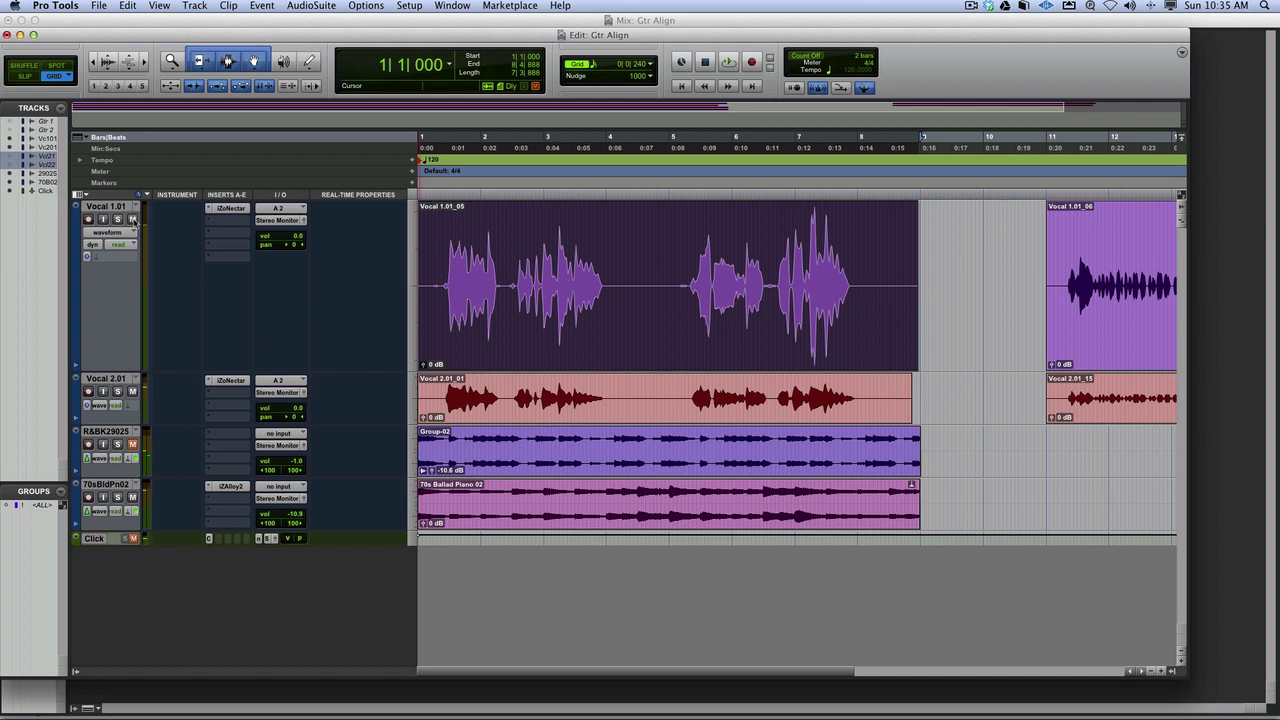
Pan Vocal 1.01 hard left and Vocal 2.01 hard right, and play both vocals together from the start
drag(292, 244, 322, 246)
drag(298, 418, 347, 425)
key(space)
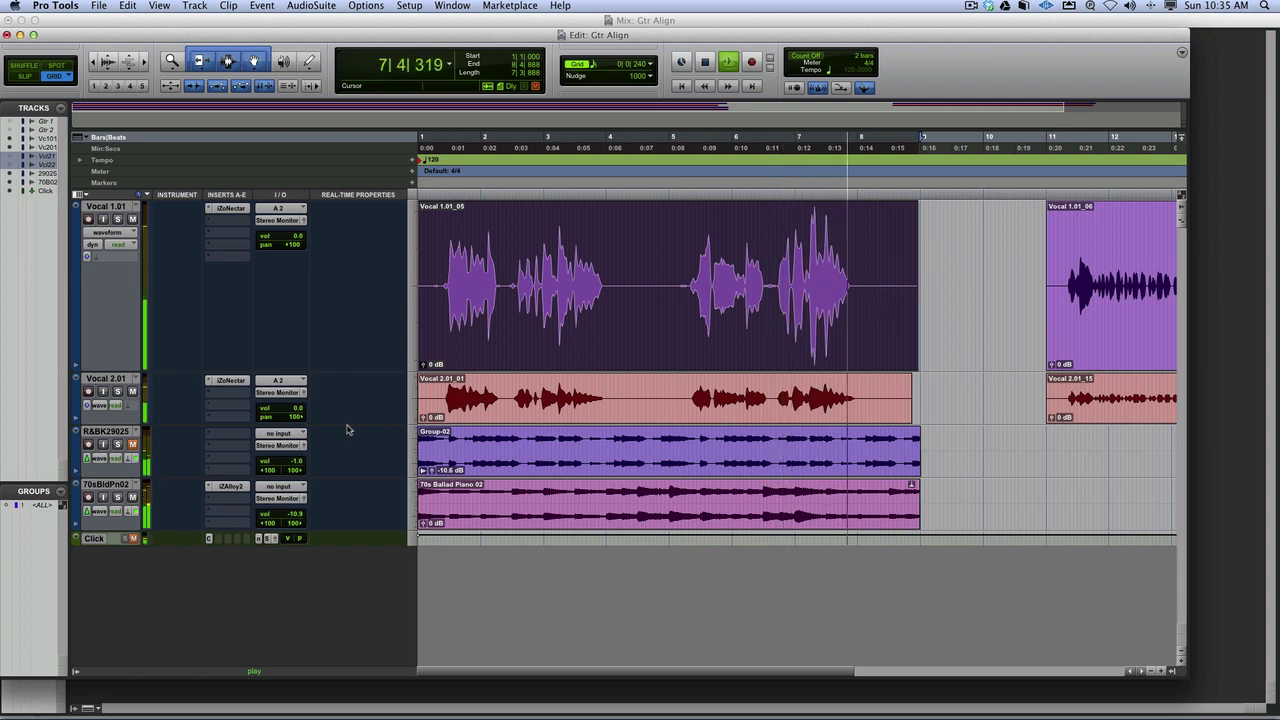
key(space)
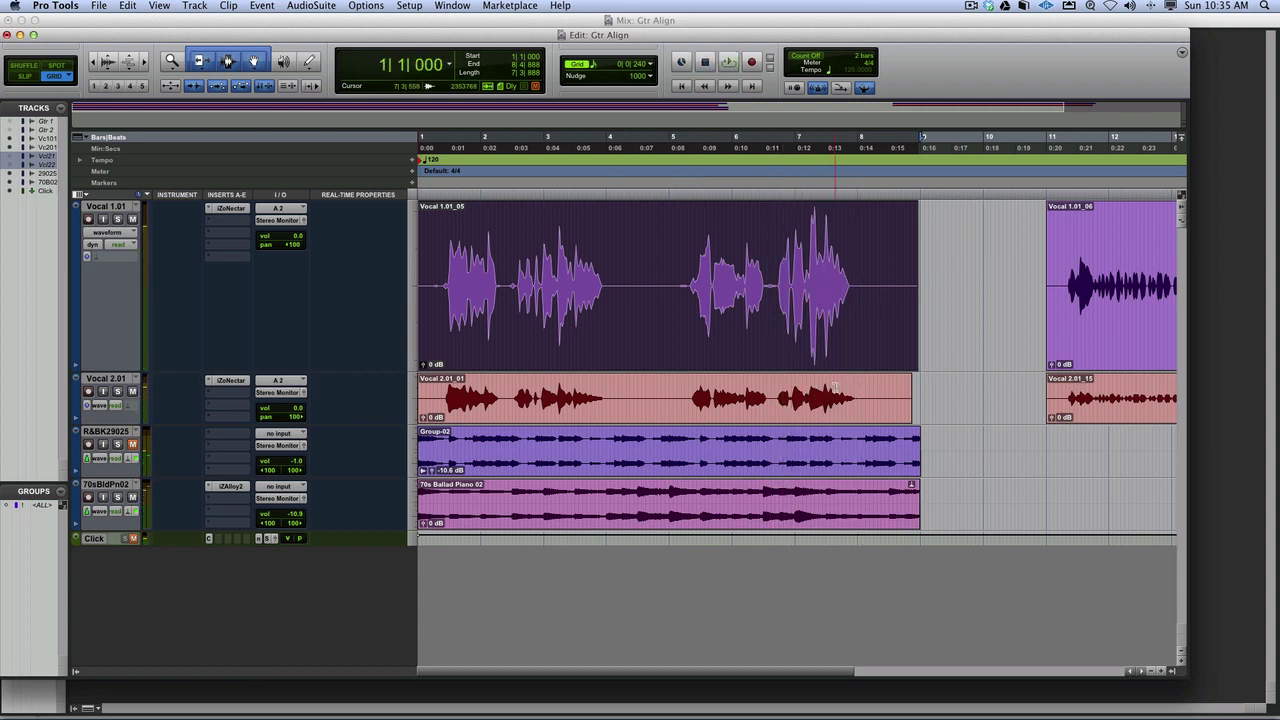
Play the end of the last vocal phrase from 7|3|480 in a closer view to compare both vocals' endings
click(835, 388)
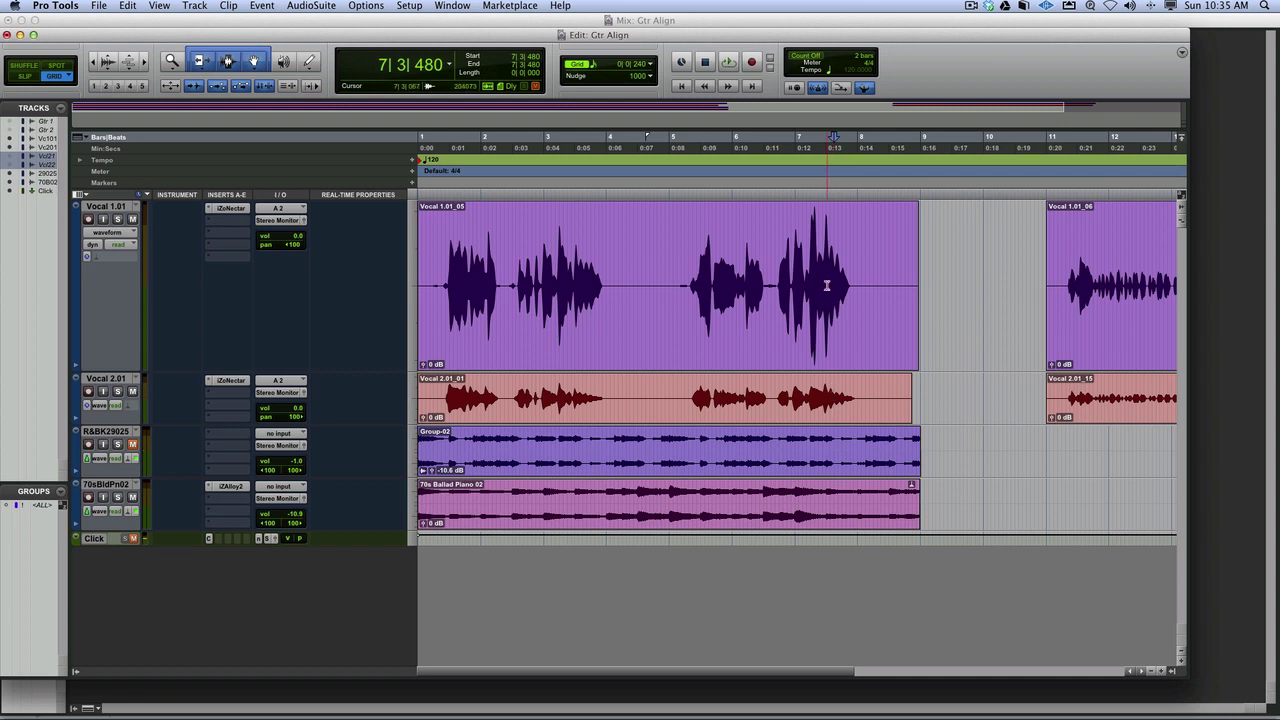
key(super+bracketright)
key(space)
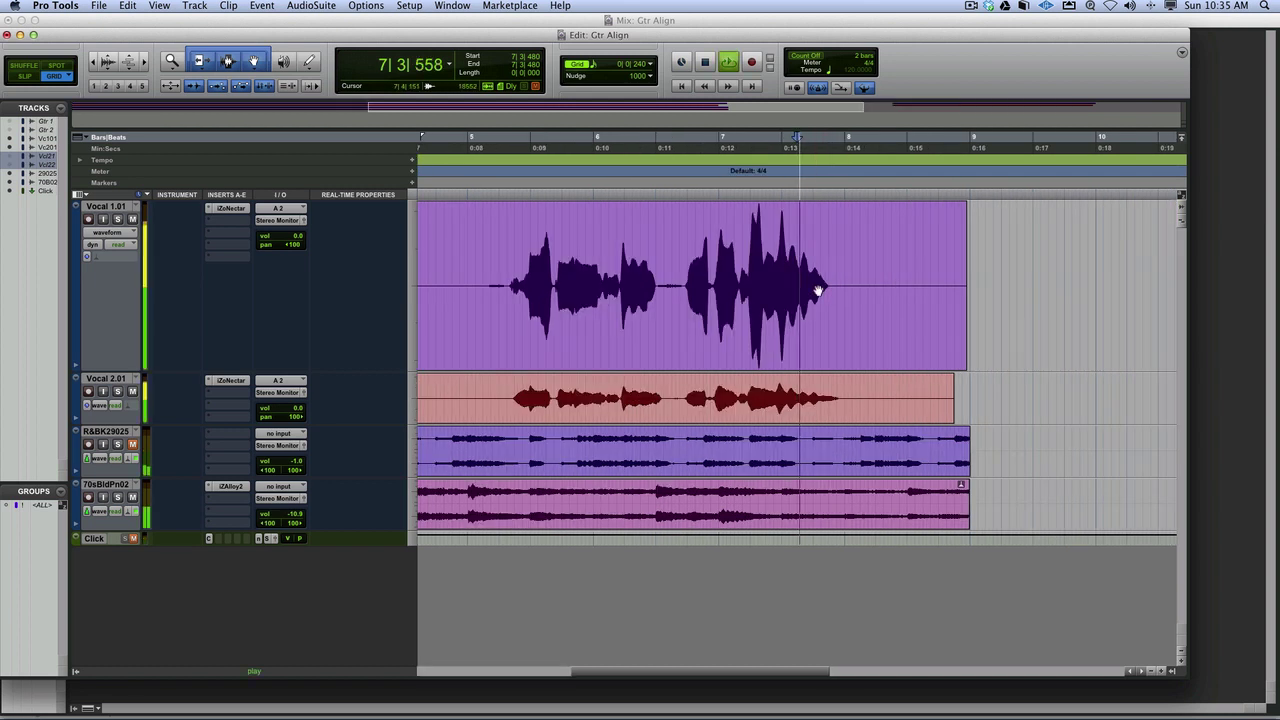
key(space)
key(space)
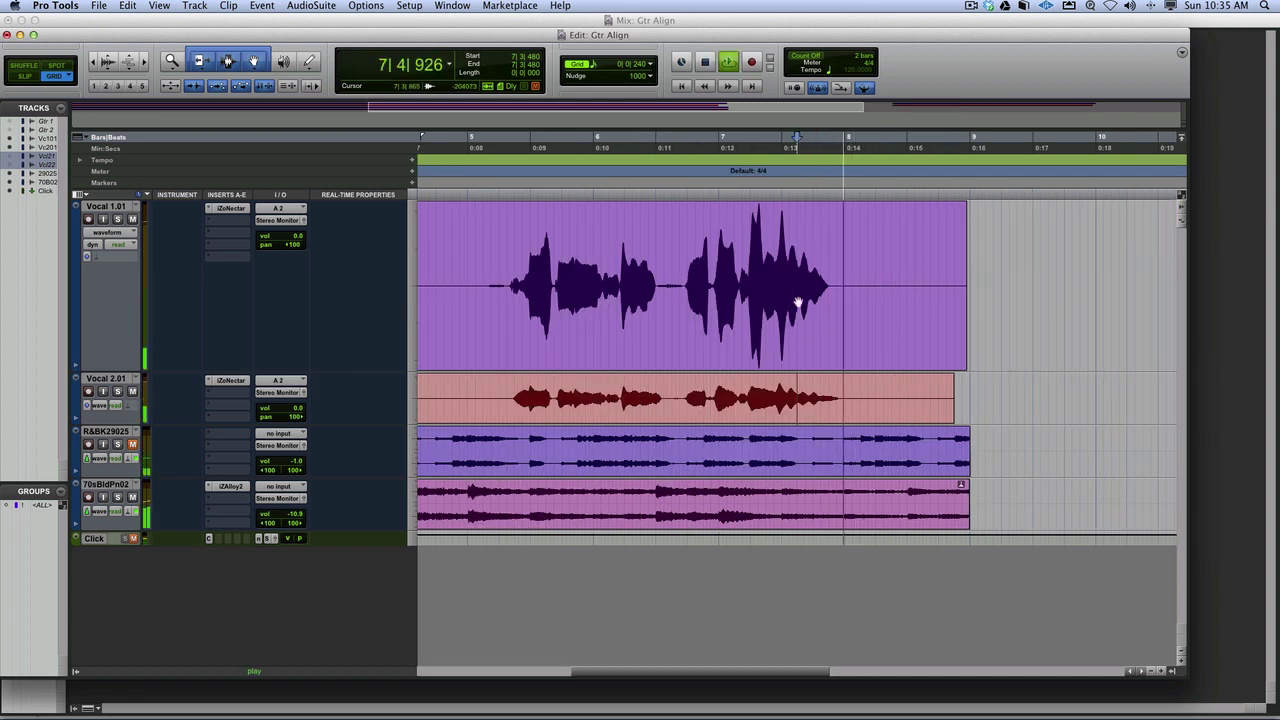
key(space)
Return to the start of the session and play the opening of the panned vocals
key(Home)
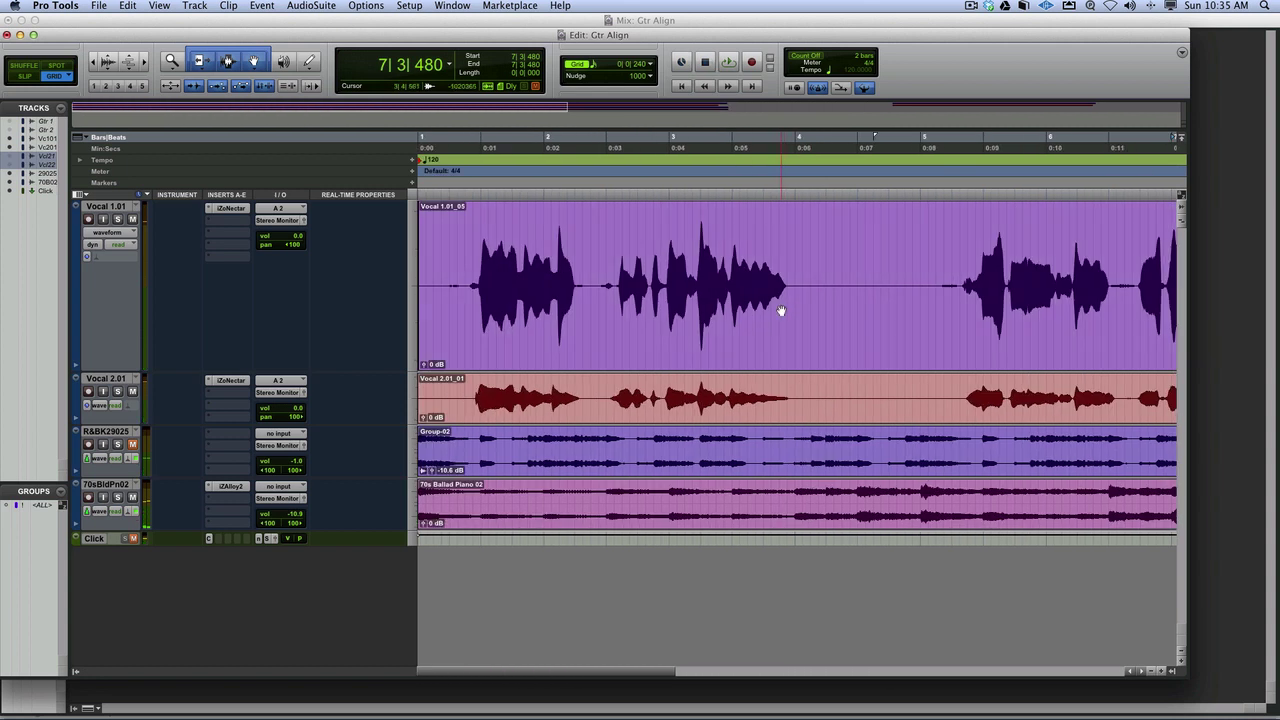
click(682, 86)
key(space)
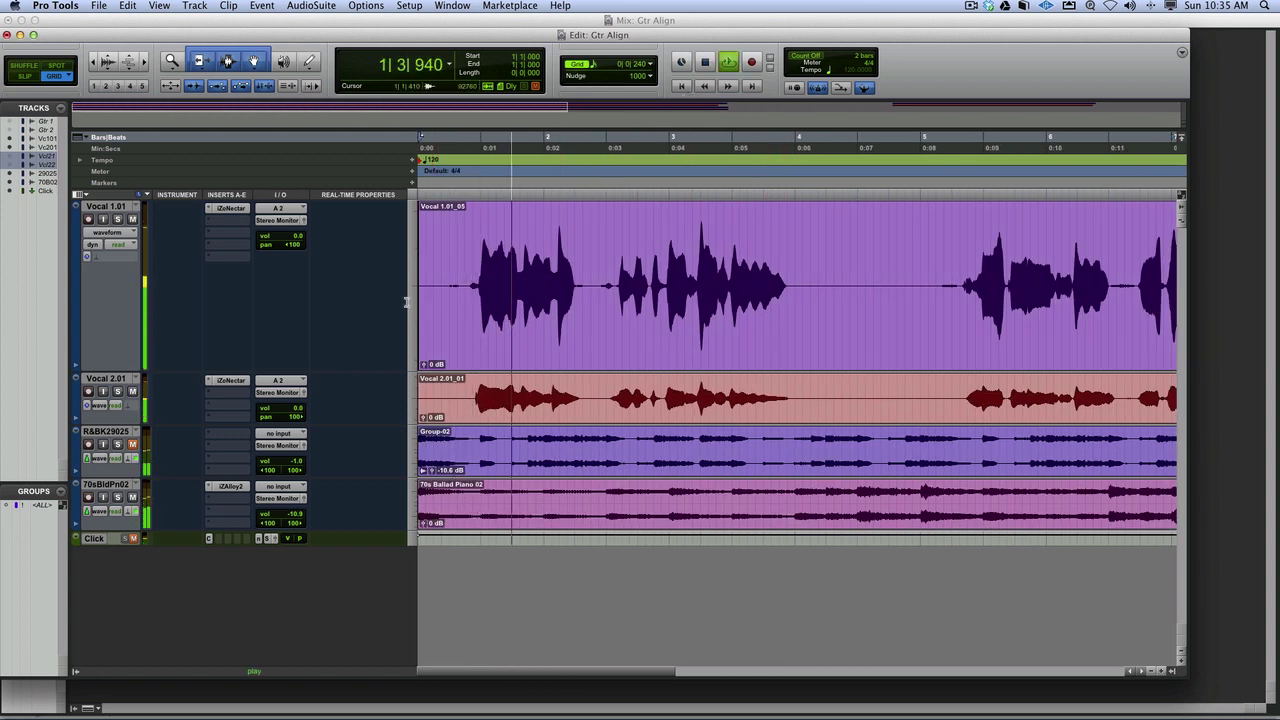
key(space)
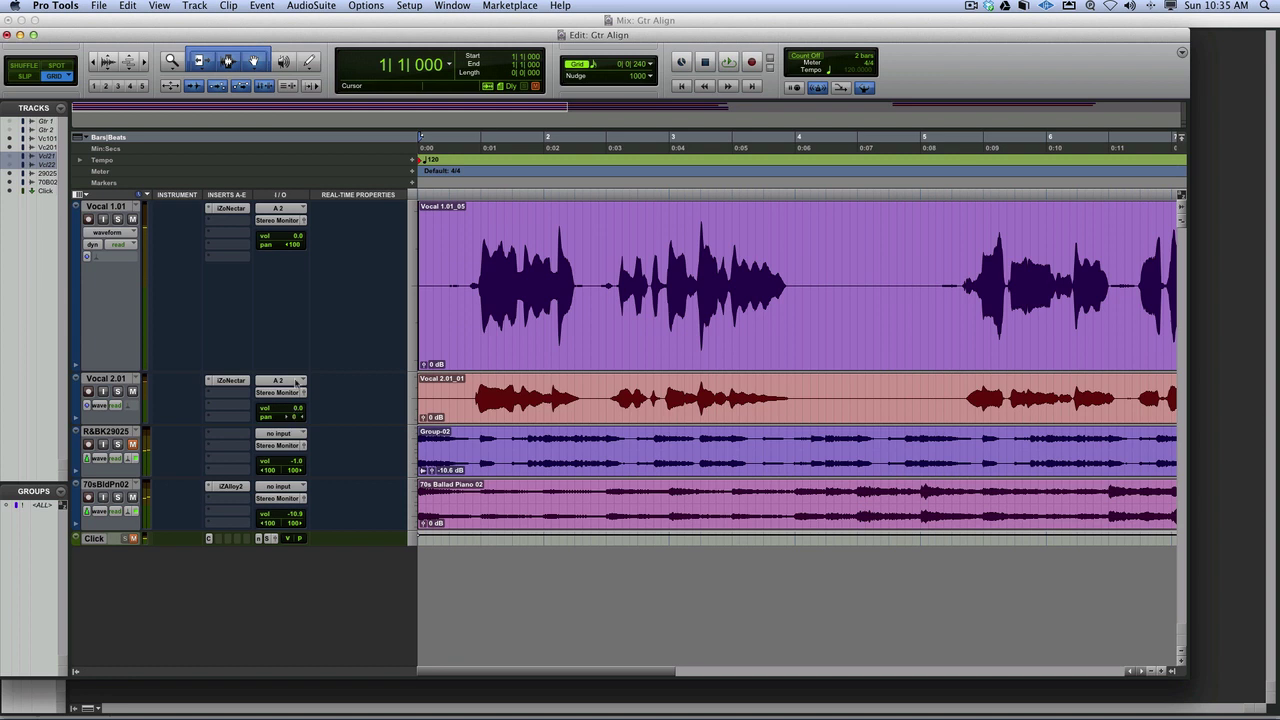
Reset the pan of both vocal tracks to centre and play the opening phrase
alt+click(294, 245)
key(space)
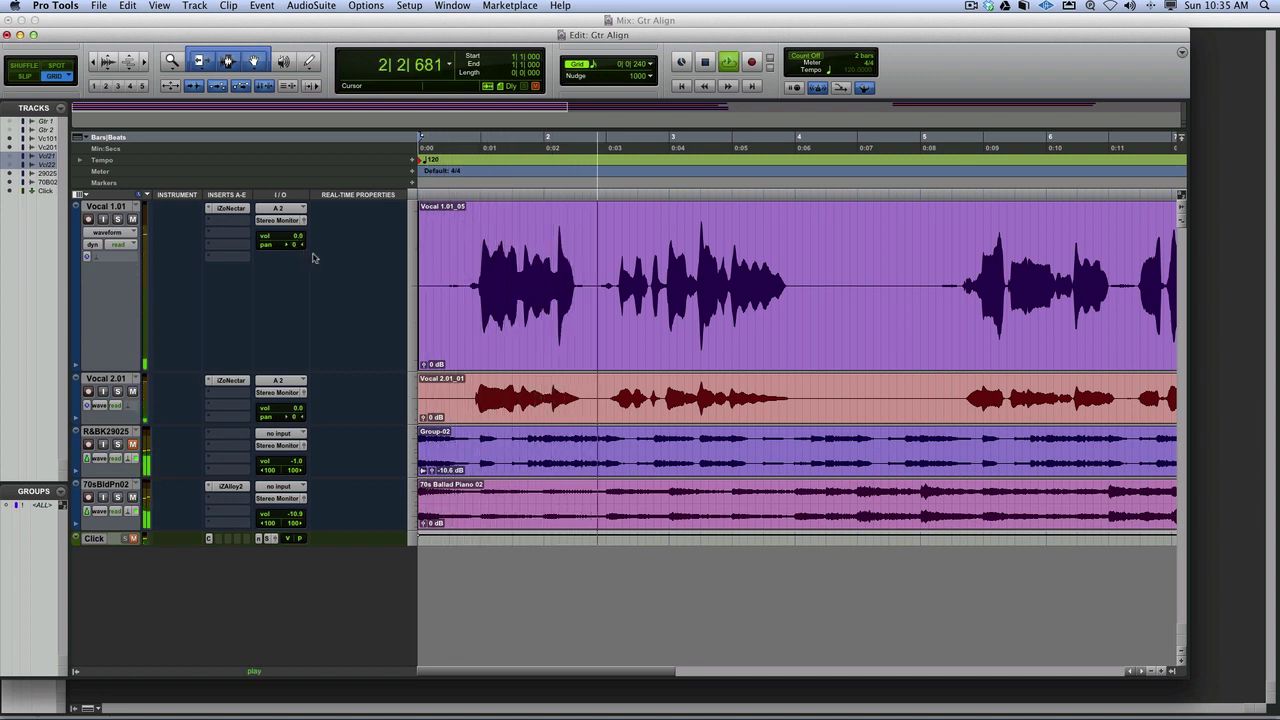
key(space)
Replay the first phrase repeatedly from 1|4|240 to compare the timing of the two vocals
click(517, 173)
key(space)
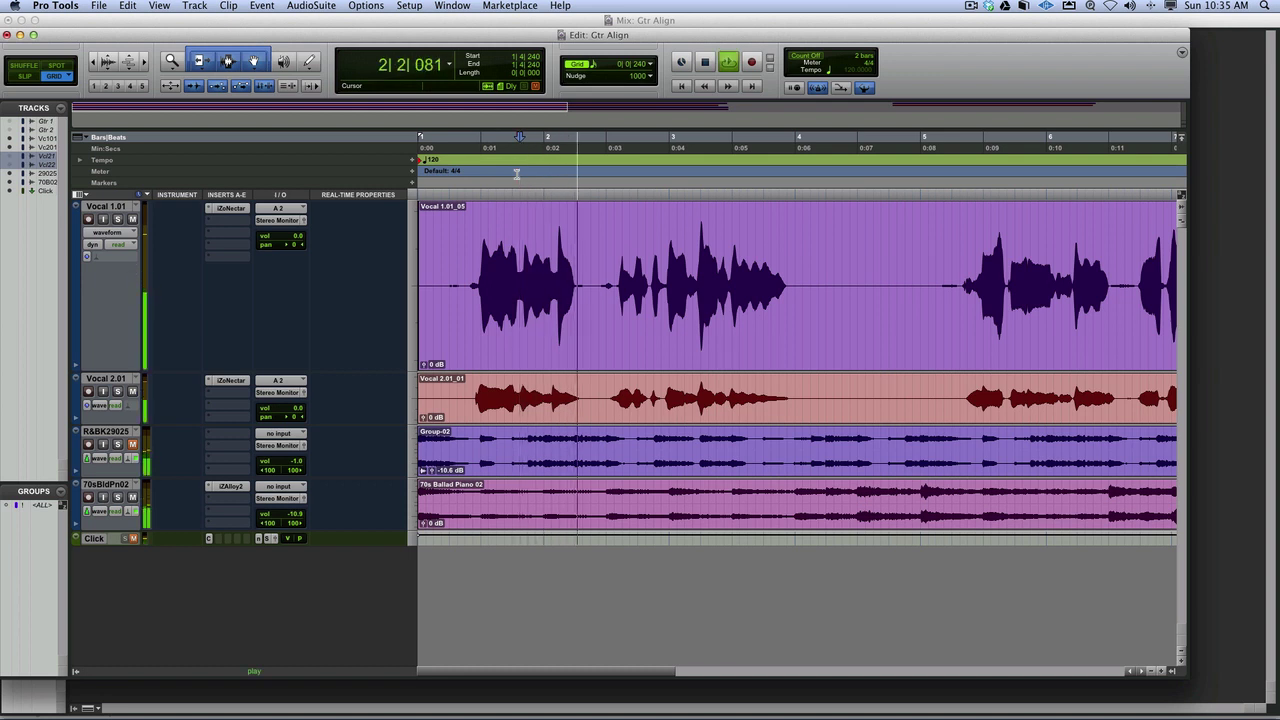
key(space)
key(space)
key(space)
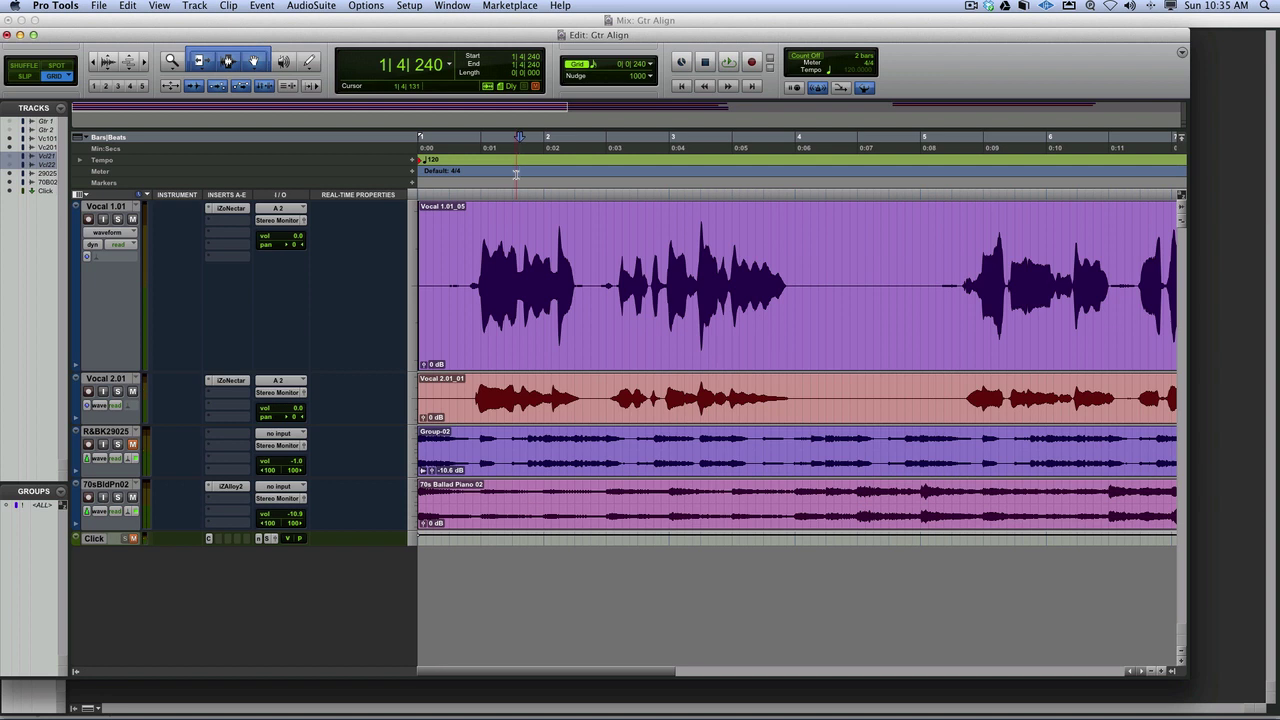
key(space)
key(super+bracketleft)
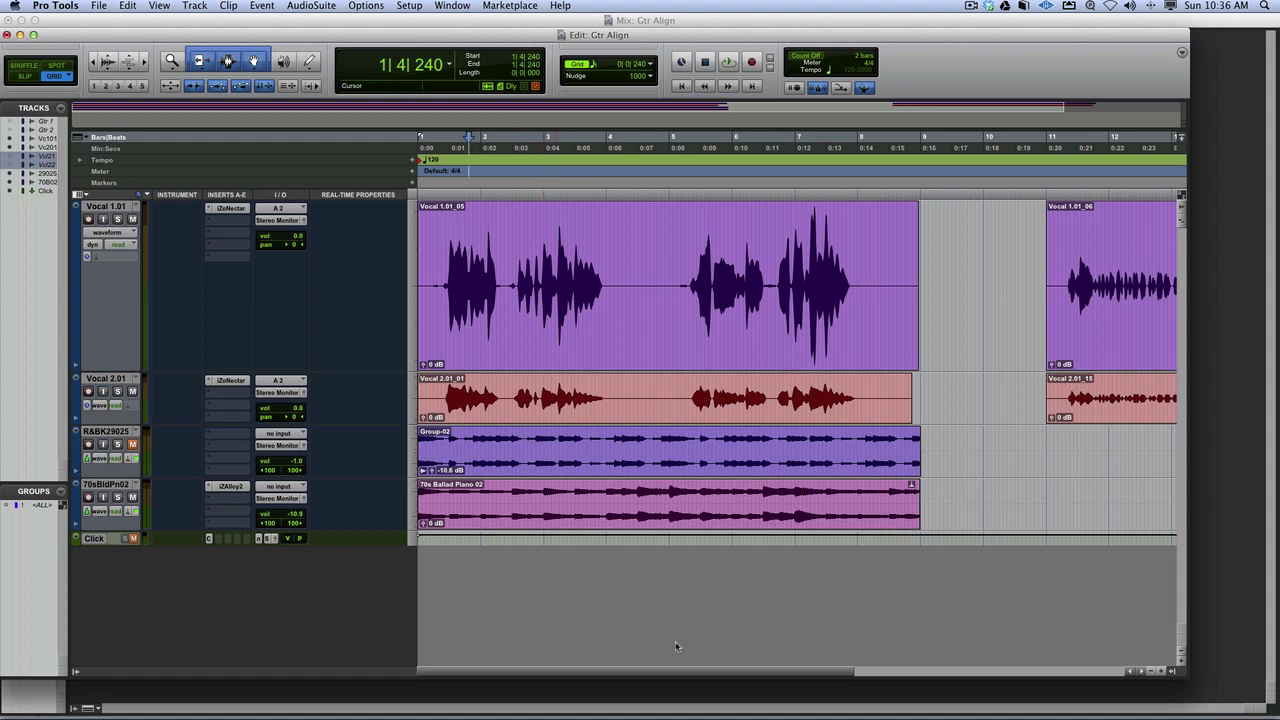
Open Revoice Pro with its empty three-track session, reposition its window and return to Pro Tools
click(728, 700)
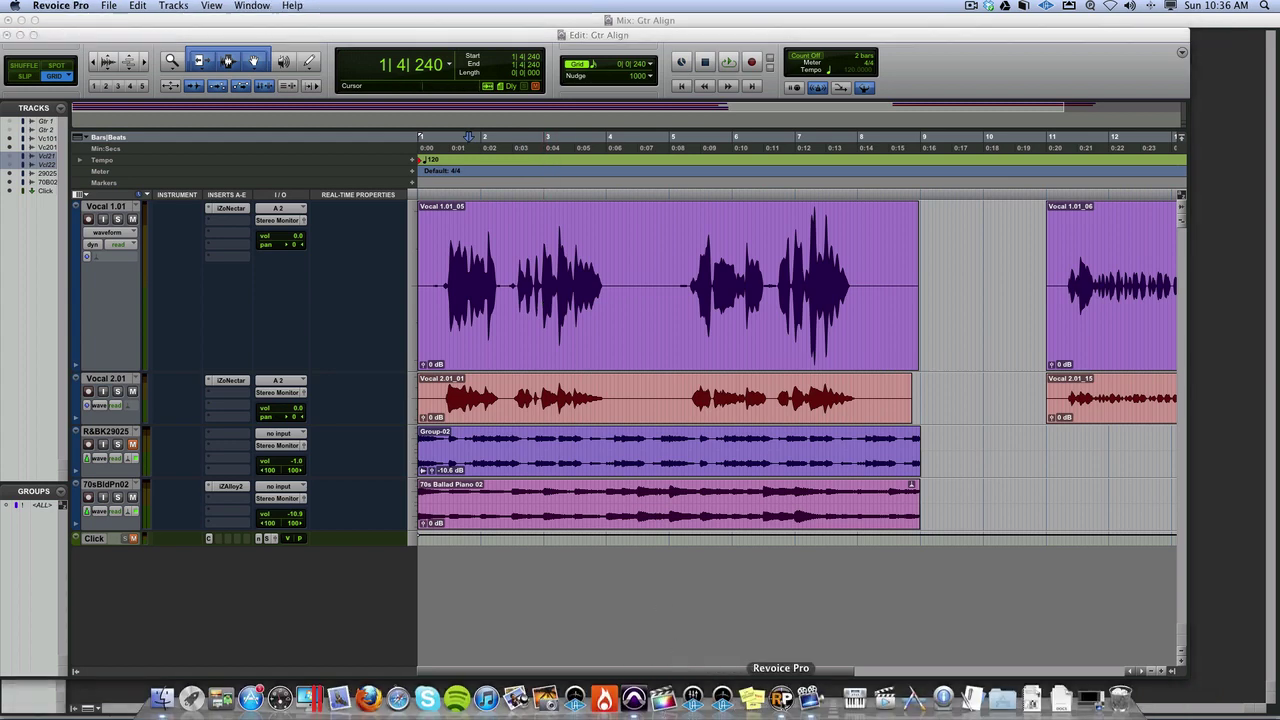
drag(351, 57, 313, 42)
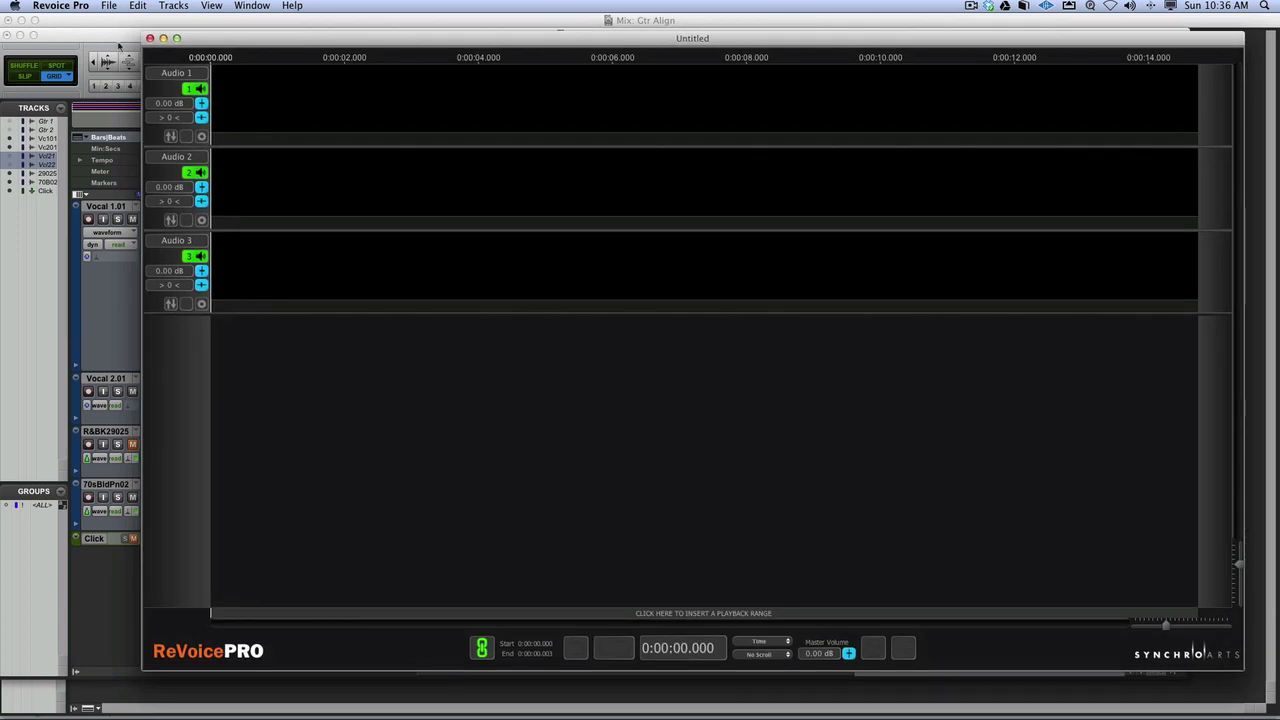
click(120, 48)
Select the Vocal 1.01_05 clip and open the Synchro Arts Revoice Pro Link AudioSuite plug-in
click(503, 352)
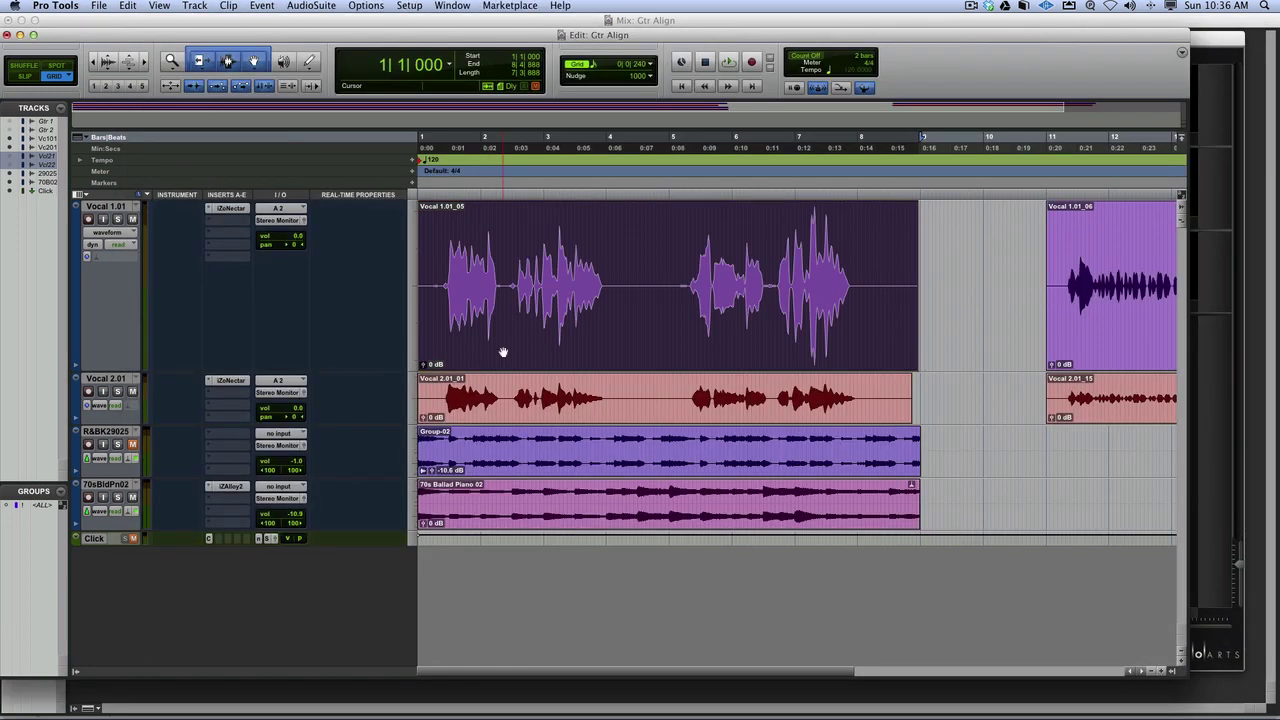
click(311, 6)
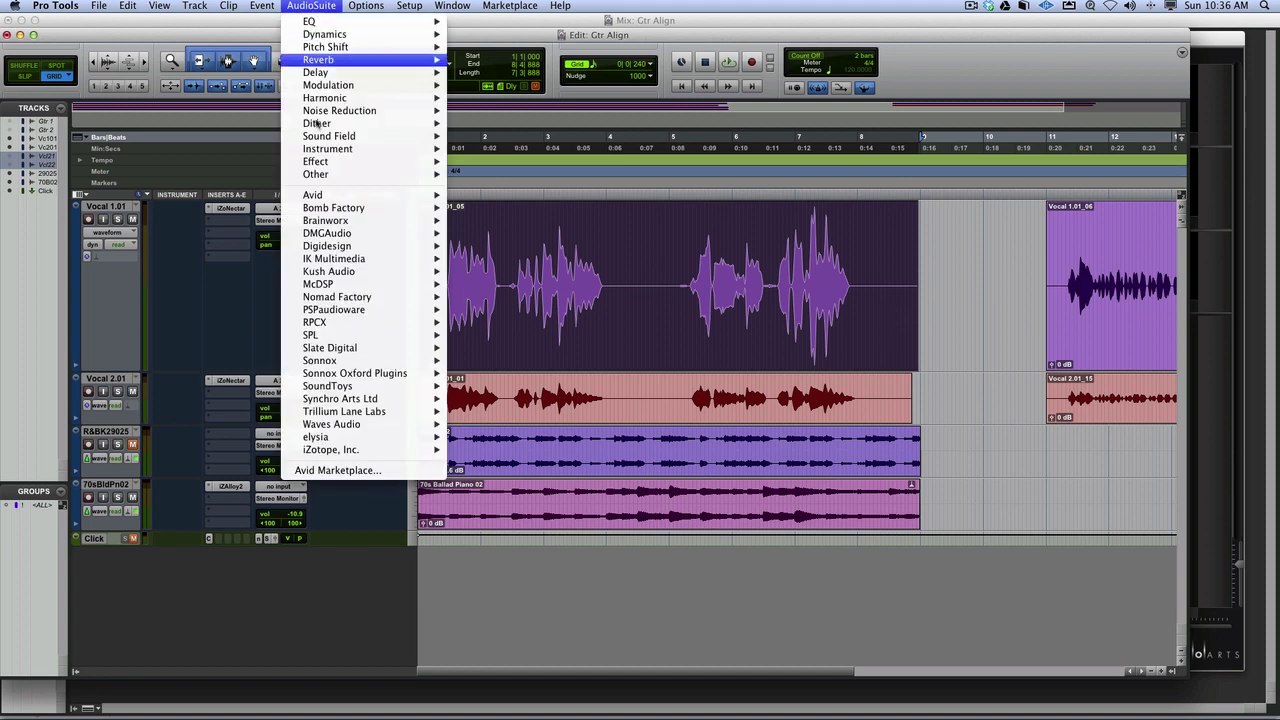
mouse_move(362, 400)
click(470, 400)
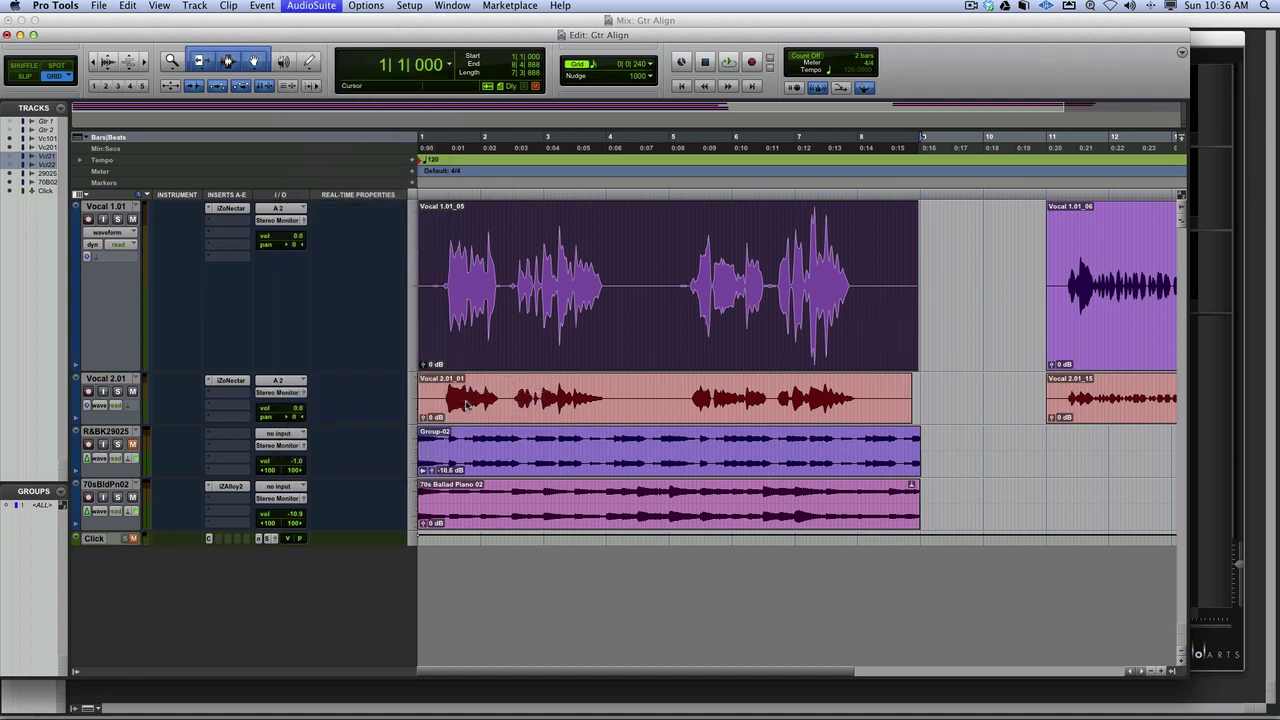
Capture the selected Vocal 1.01_05 clip to the Revoice Pro track Audio 1
click(424, 322)
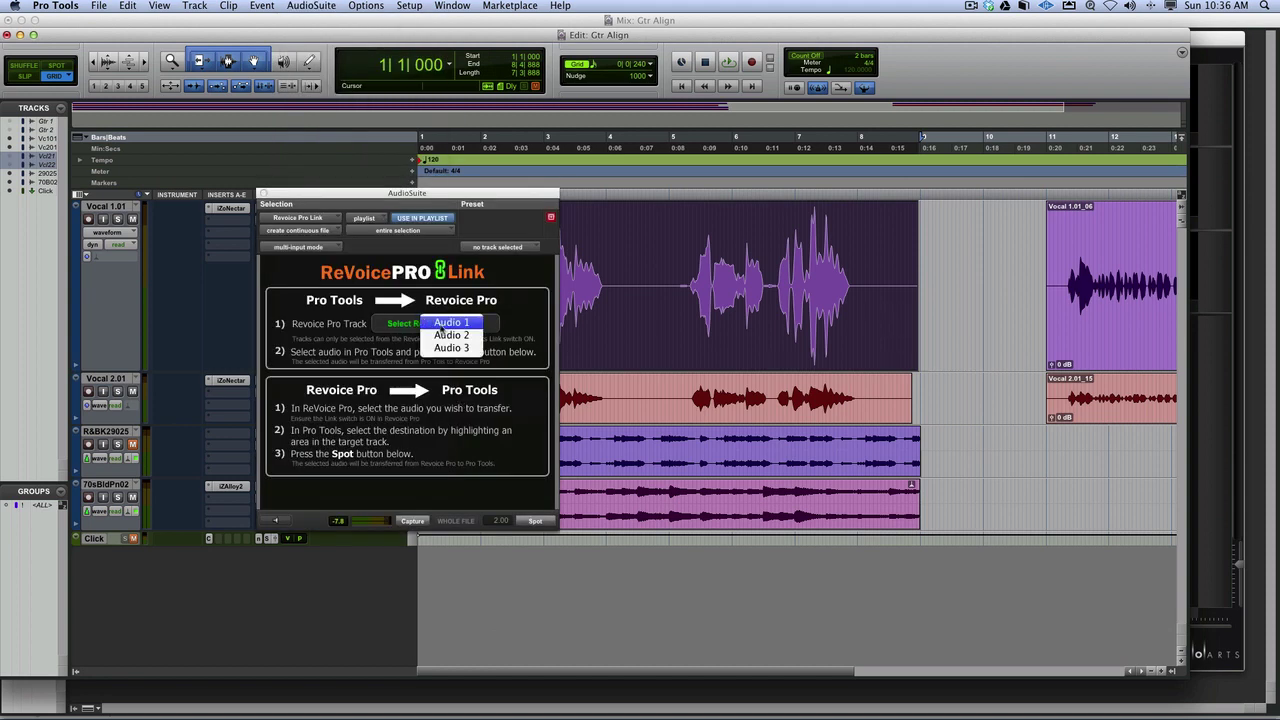
click(443, 326)
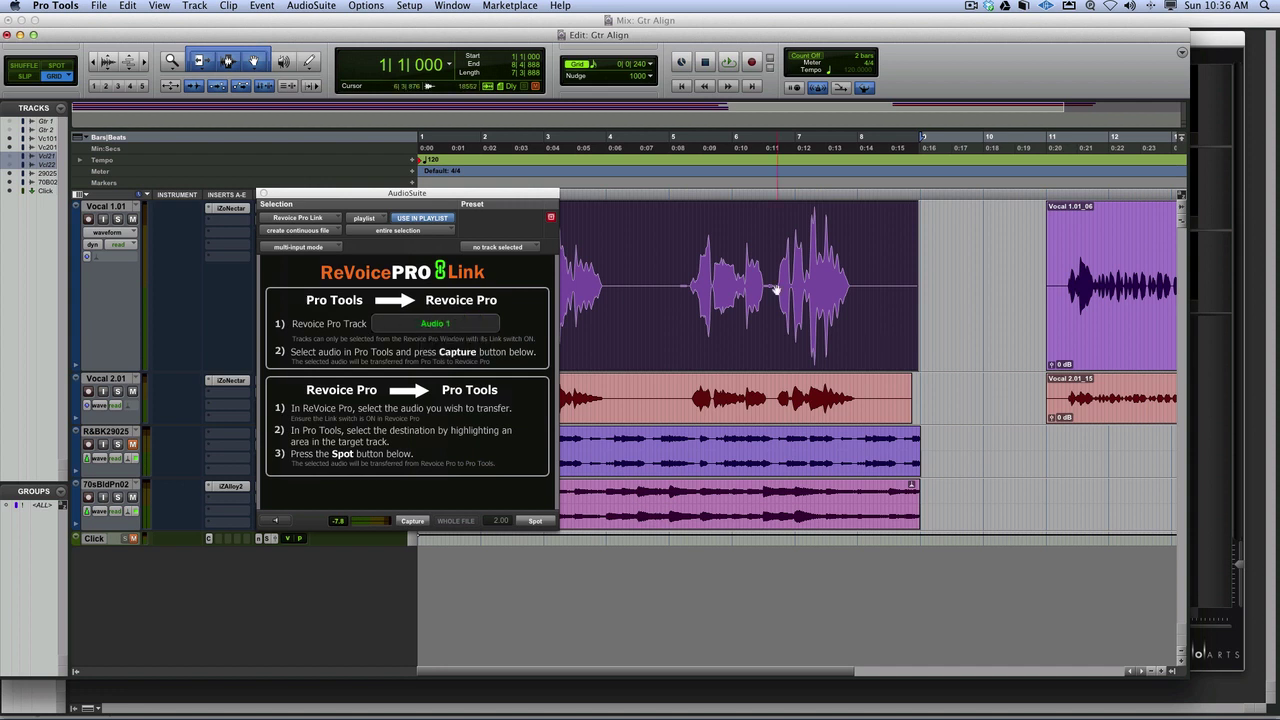
click(403, 521)
Capture the Vocal 2.01_01 clip to the Revoice Pro track Audio 2
click(625, 412)
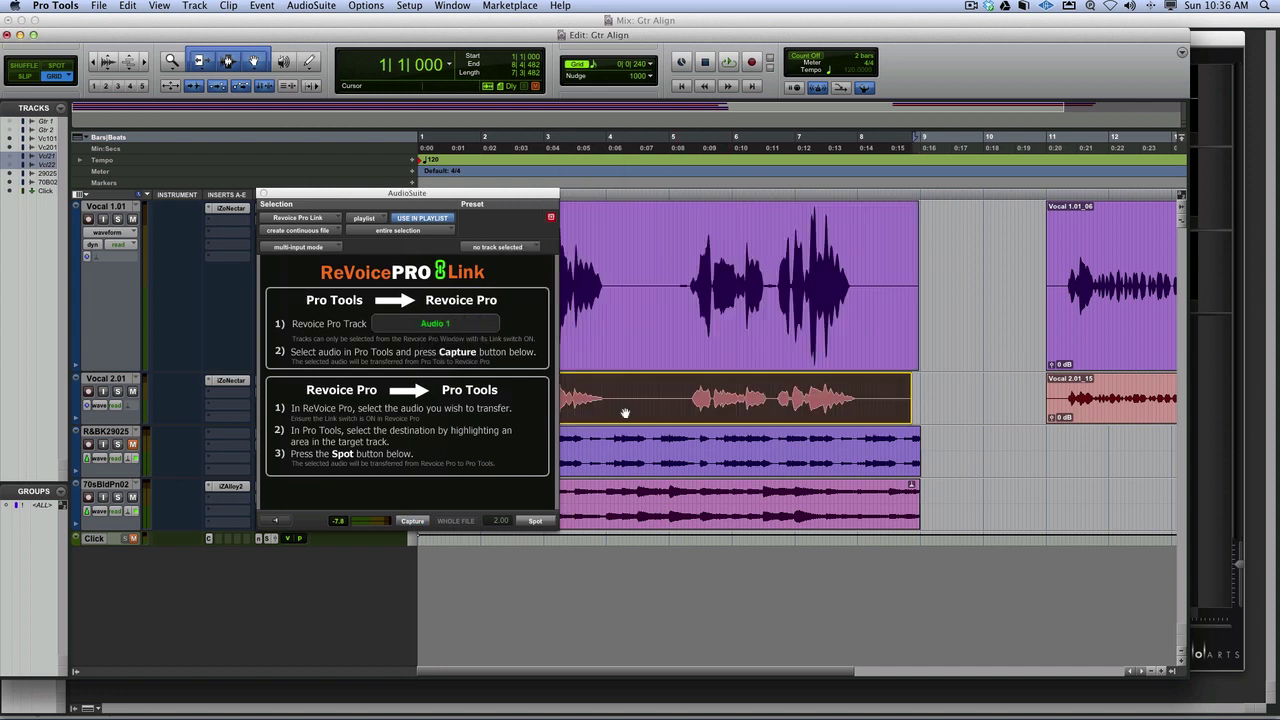
click(430, 326)
click(451, 341)
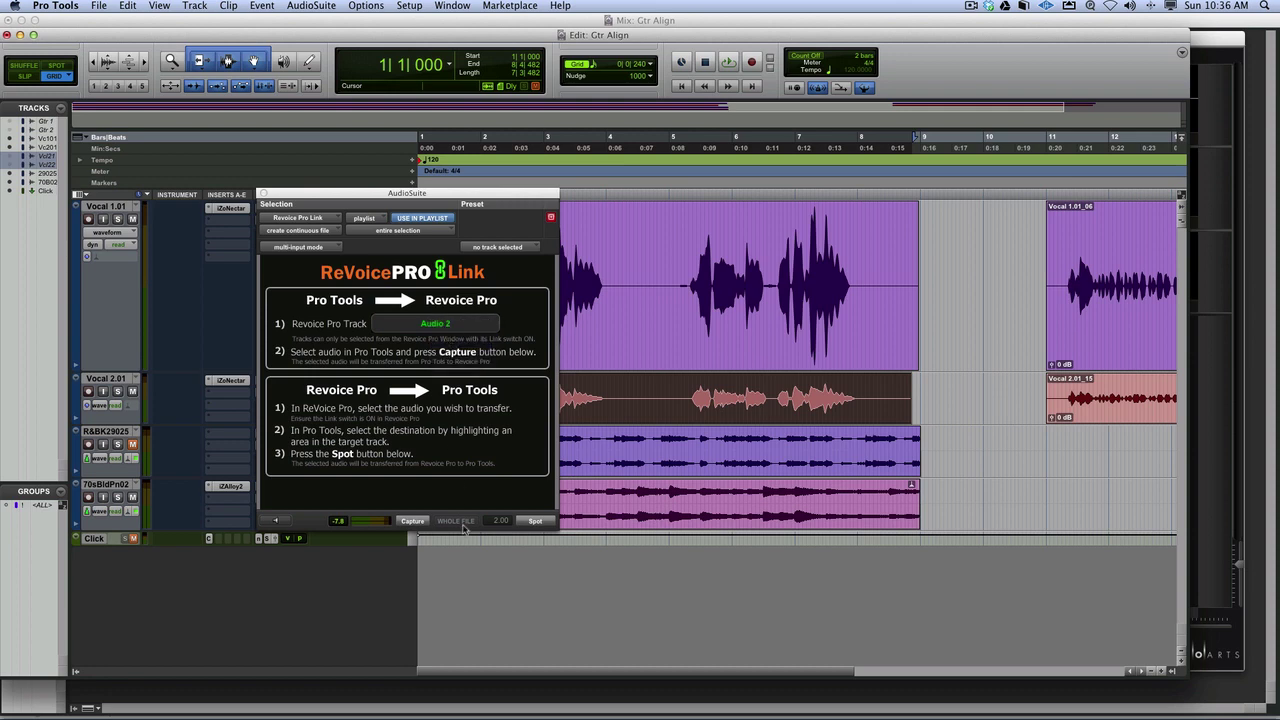
click(412, 521)
Switch to Revoice Pro and play the two captured vocals together
key(super+Tab)
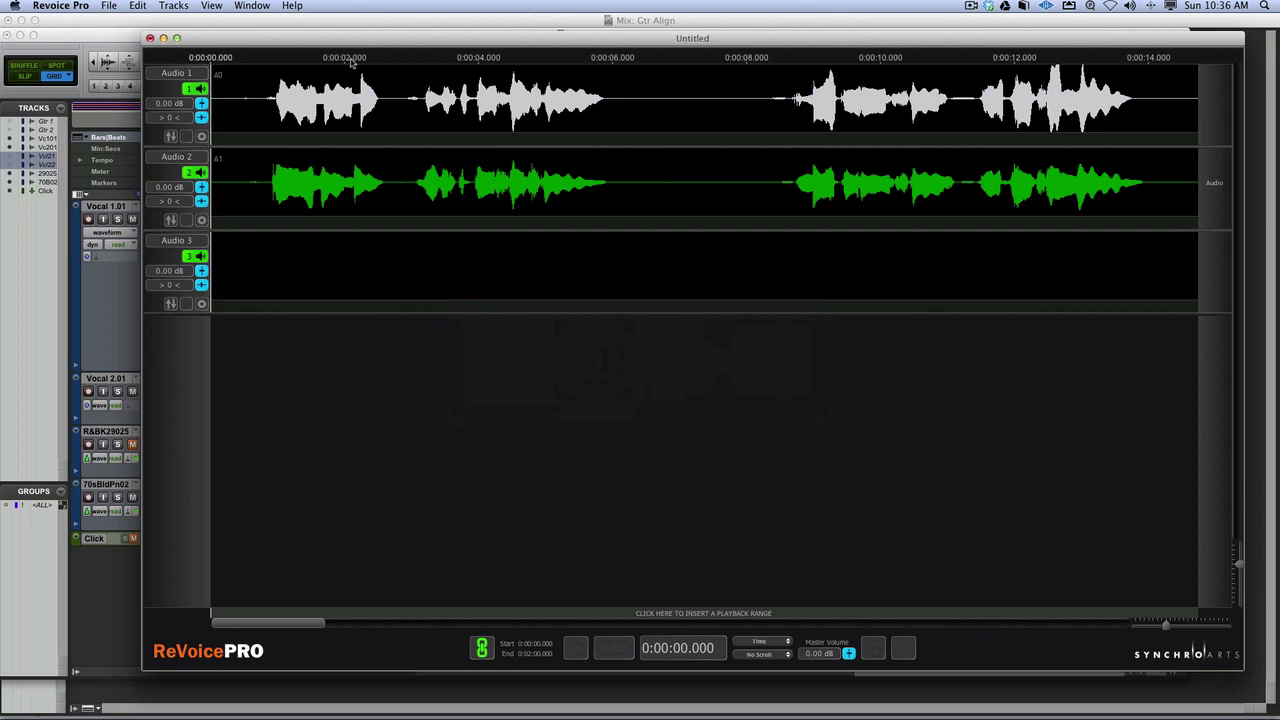
key(space)
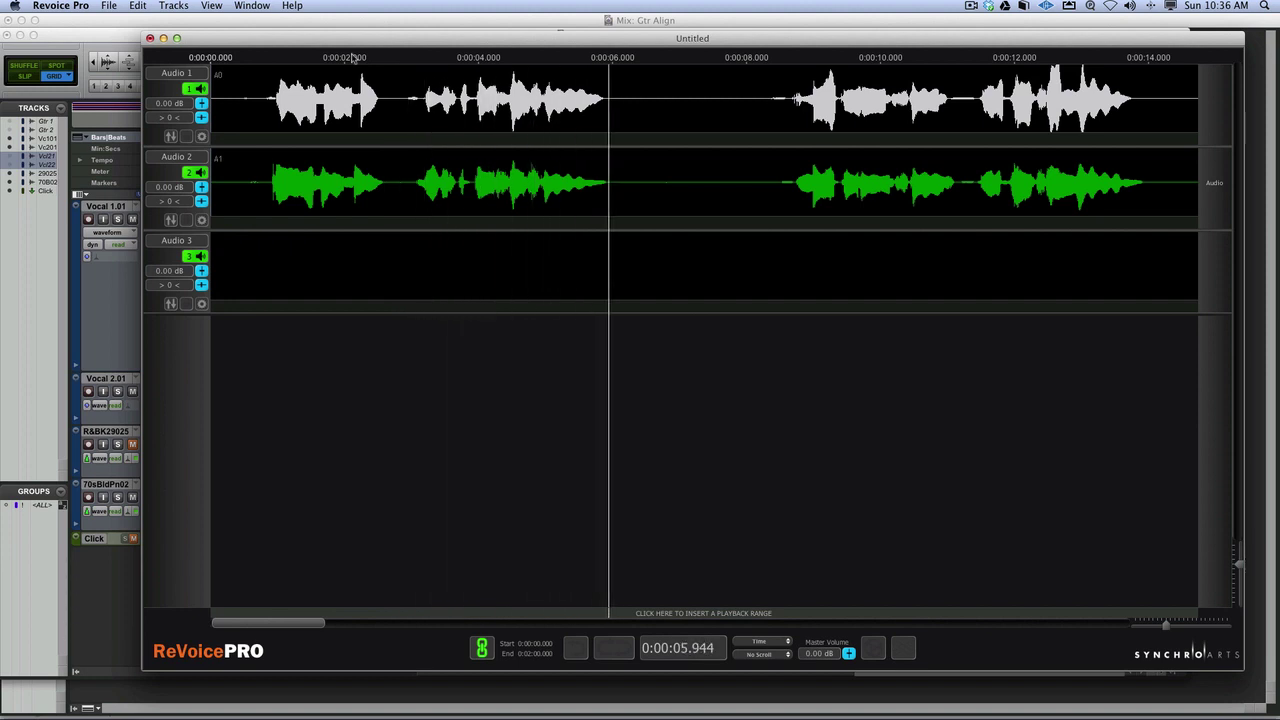
Create a new APT process for the selected audio with Audio 1 as guide, Audio 2 as dub and Audio 3 as output
click(265, 88)
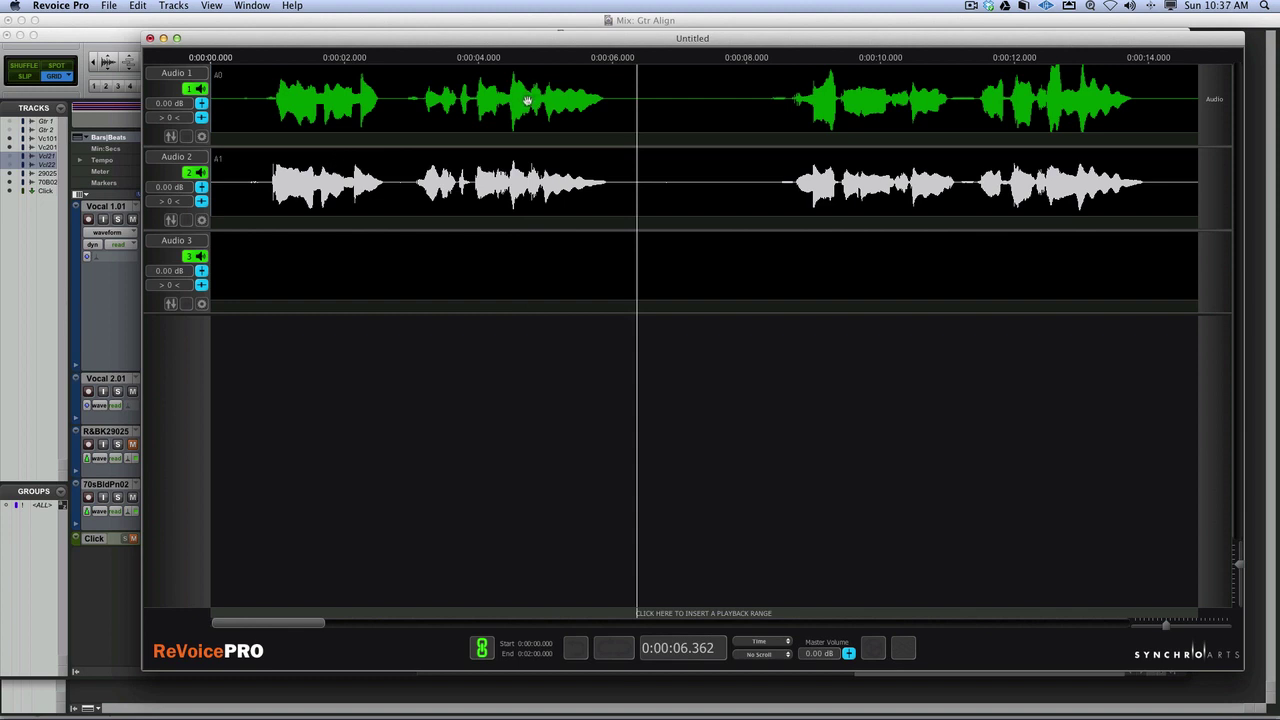
right_click(471, 144)
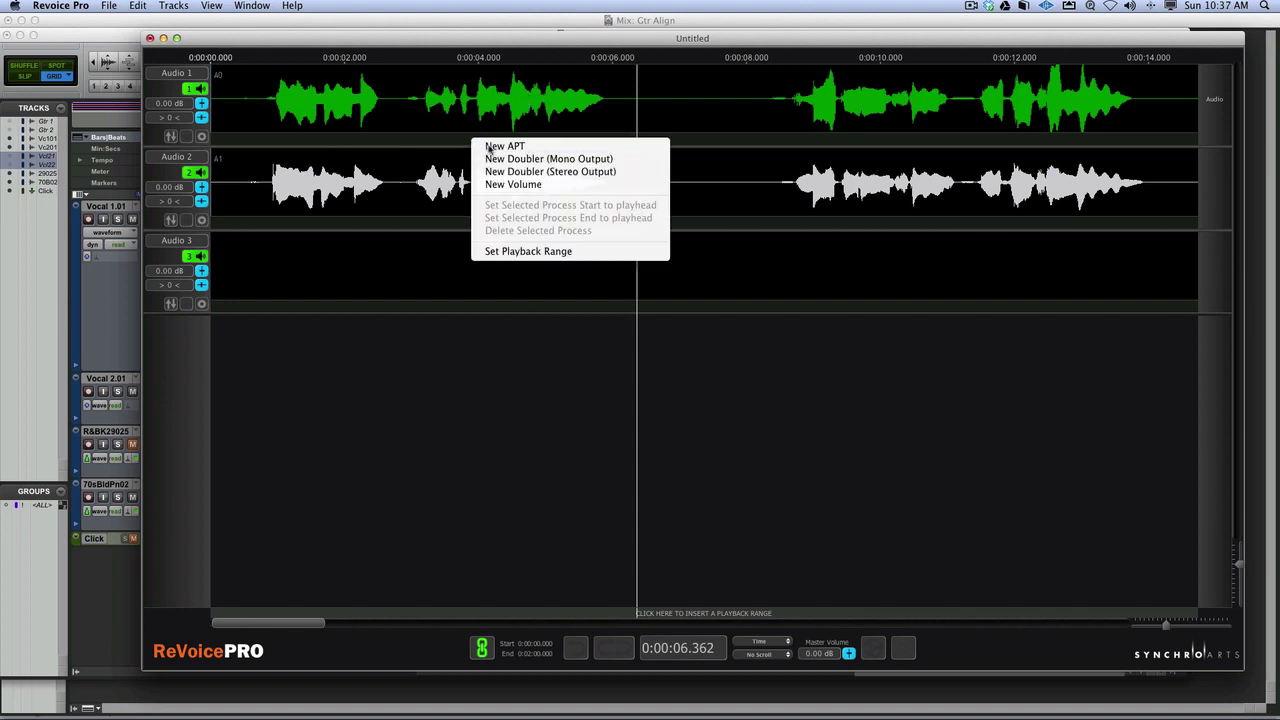
click(486, 144)
drag(489, 149, 682, 268)
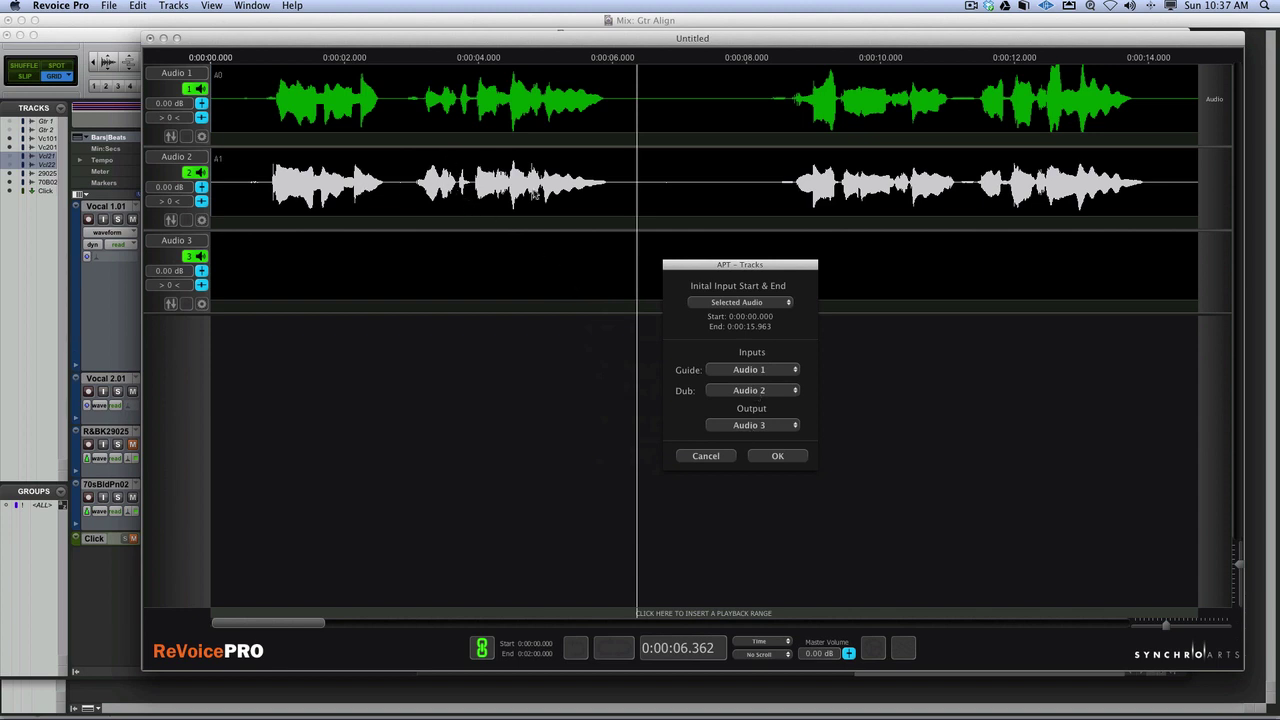
click(767, 455)
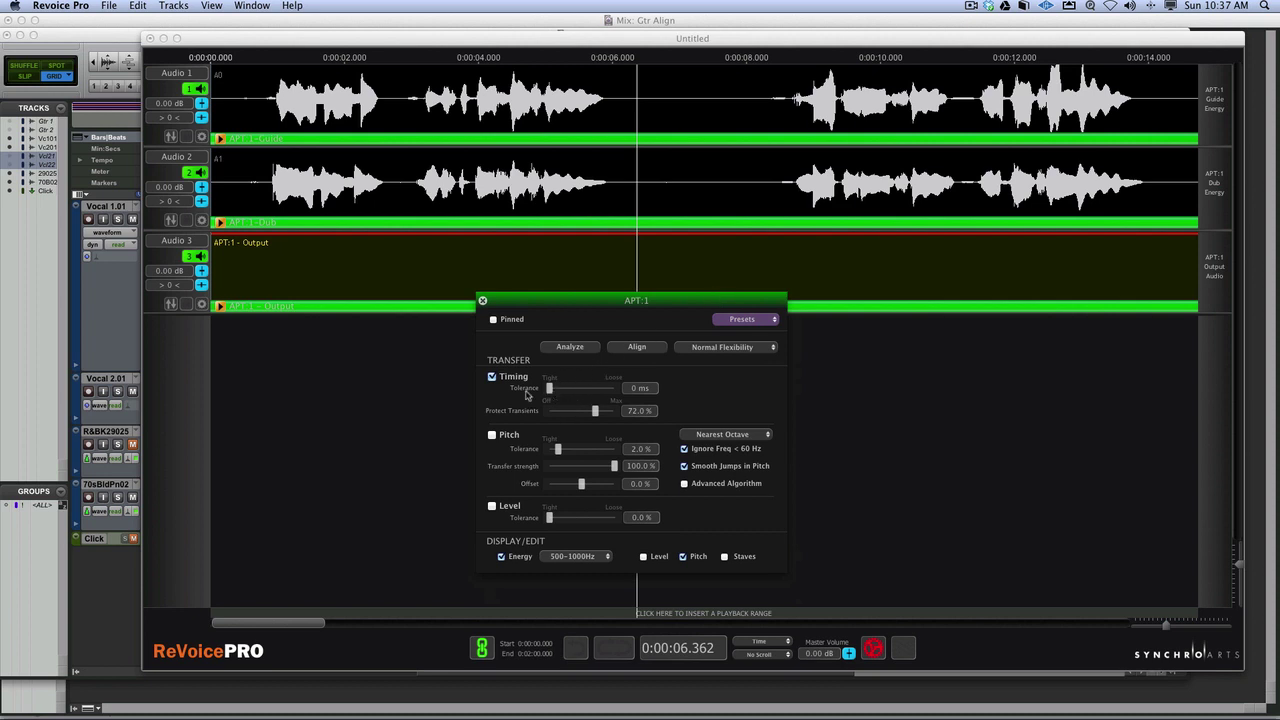
Apply the factory preset Tight Timing only to the APT:1 process and close its settings window
click(738, 319)
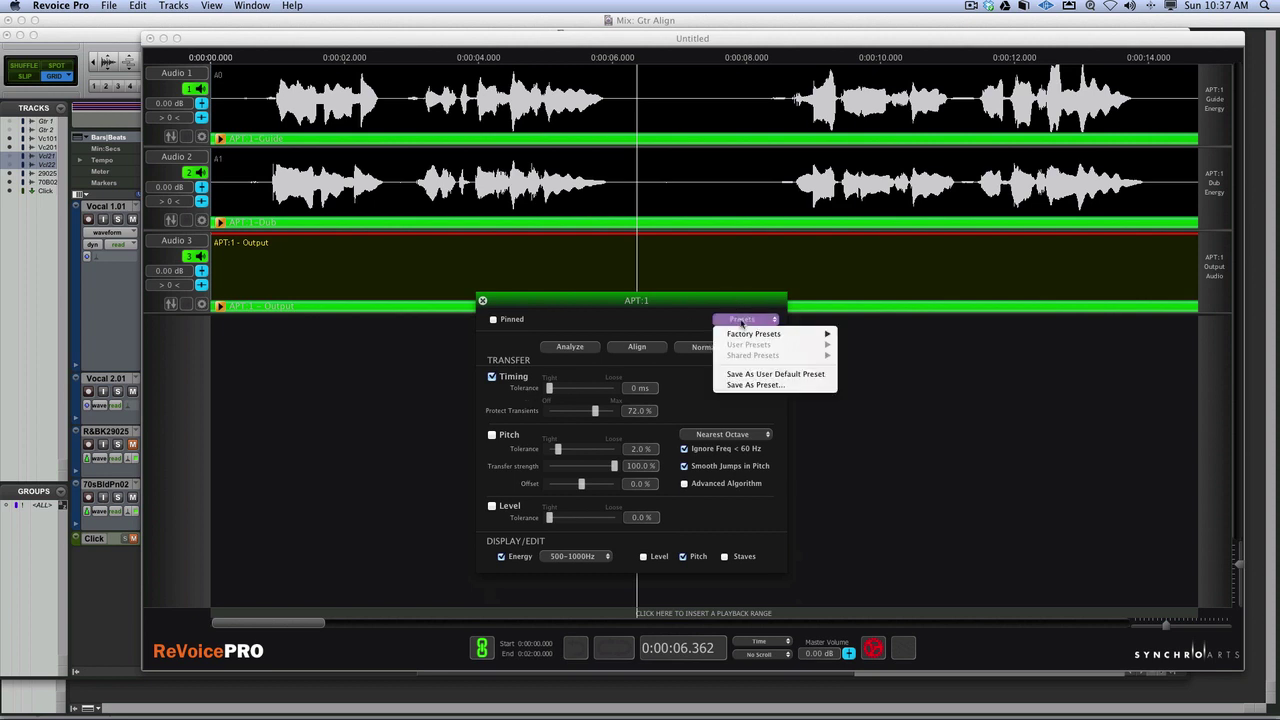
mouse_move(752, 334)
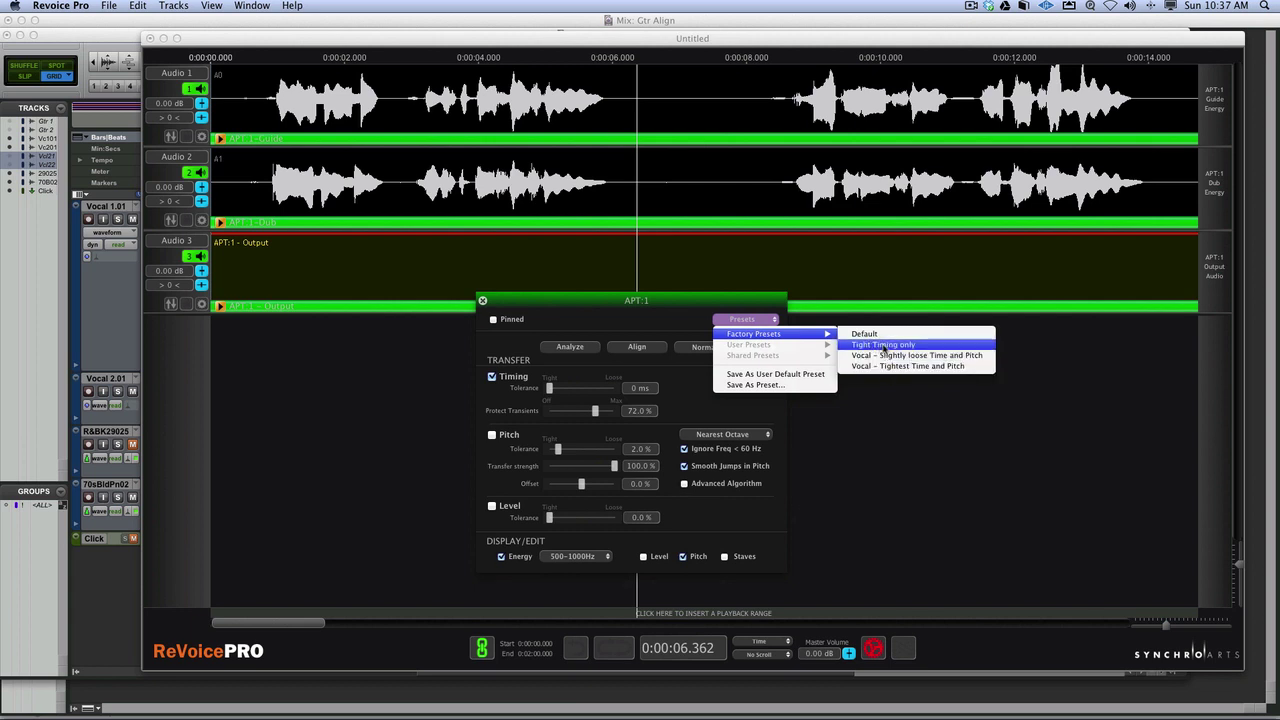
click(884, 345)
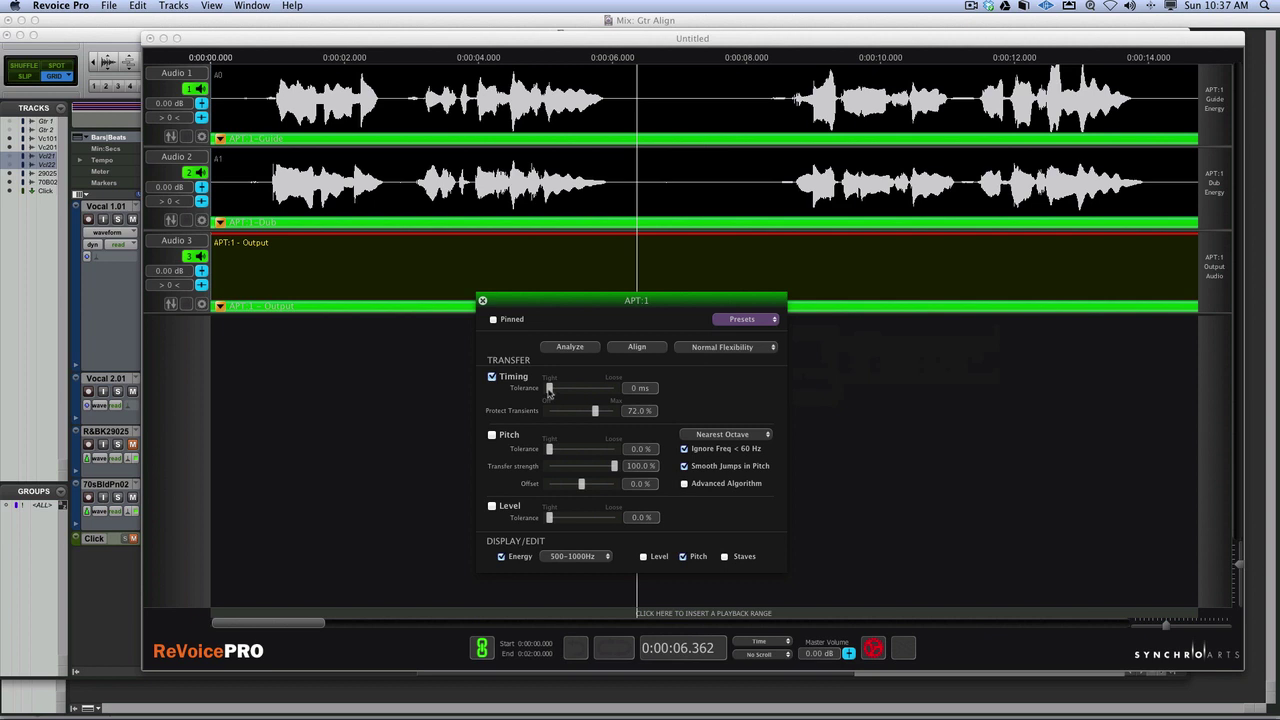
click(482, 301)
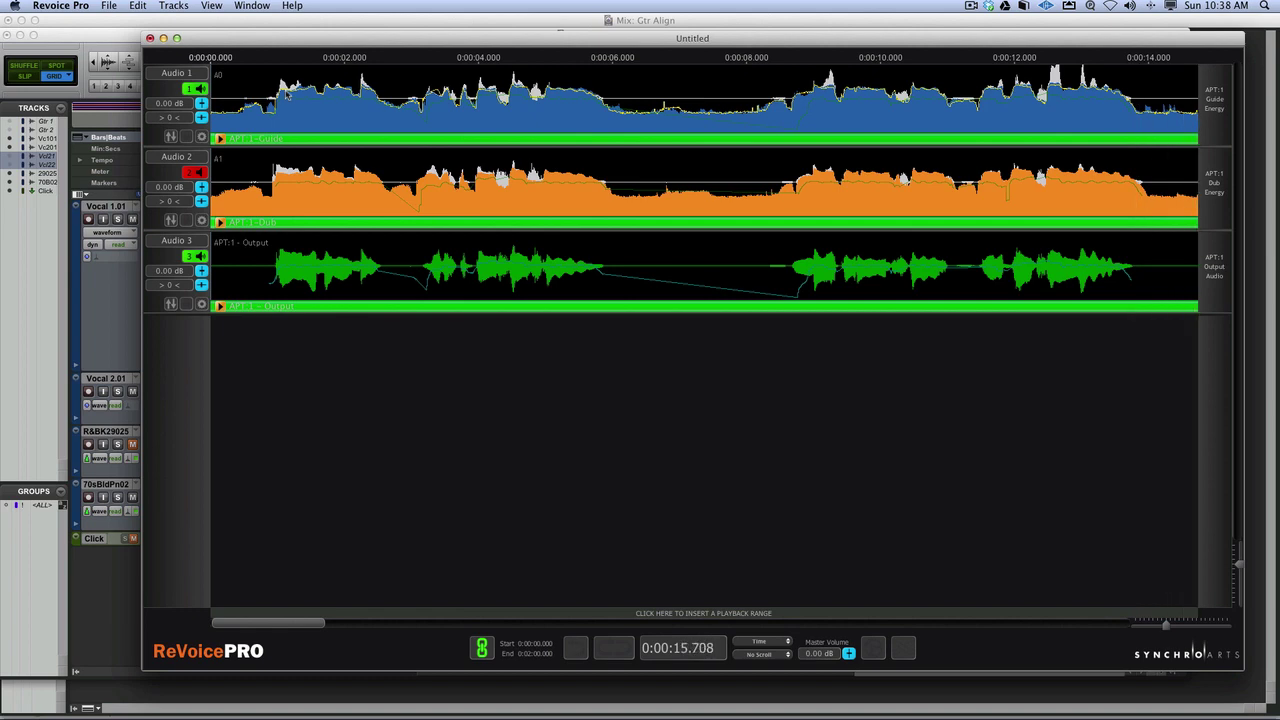
Spot the Audio 3 aligned output into Pro Tools over the selected Vocal 2.01 clip and close the Revoice Pro Link window
drag(305, 44, 603, 61)
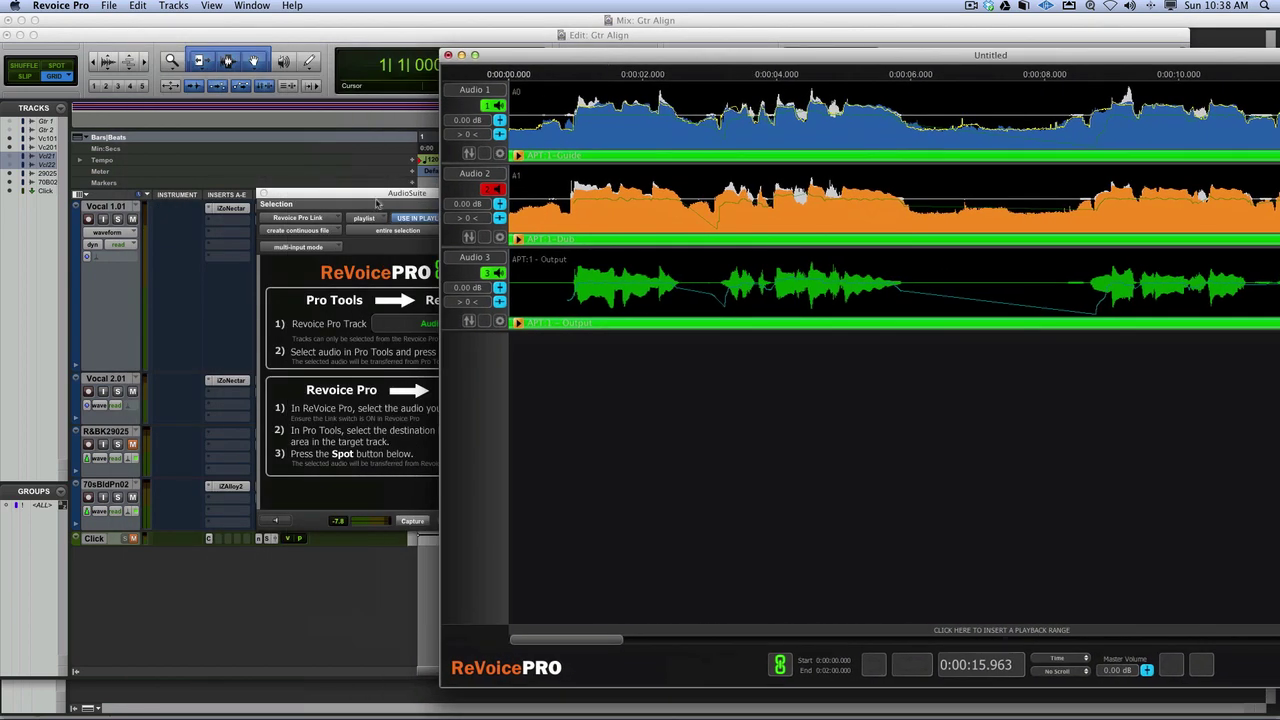
drag(378, 203, 183, 183)
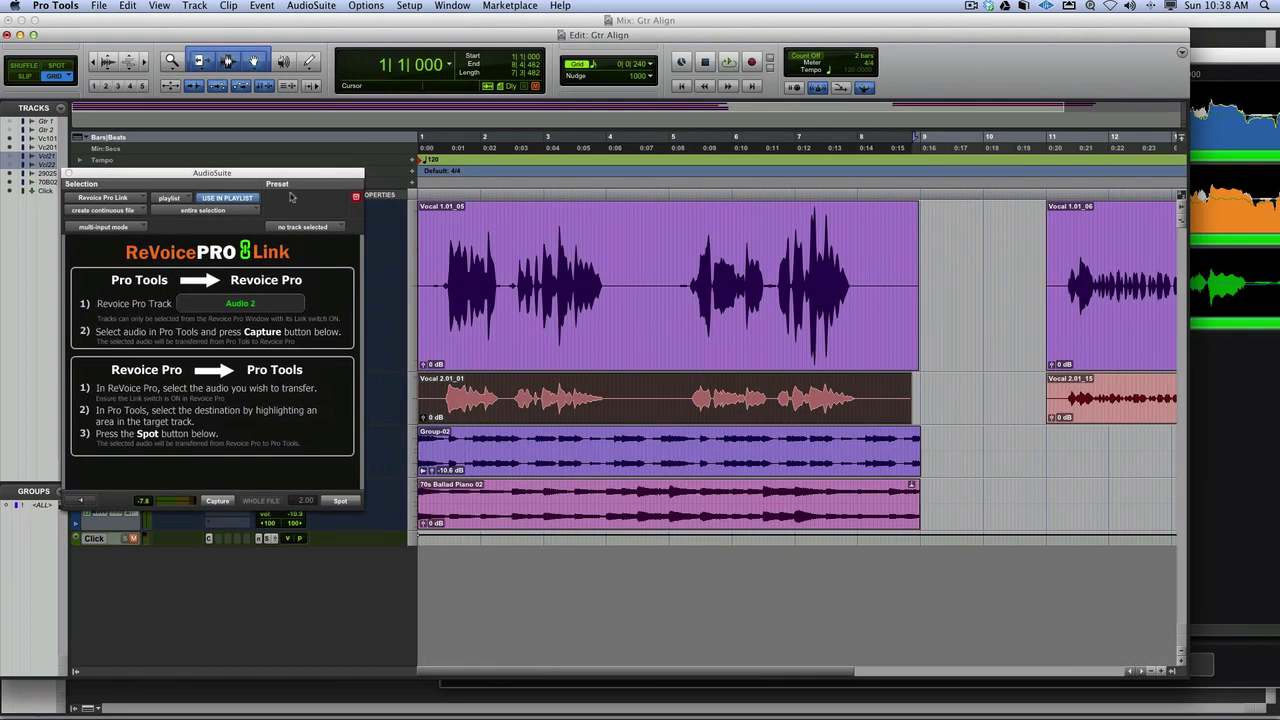
click(1216, 285)
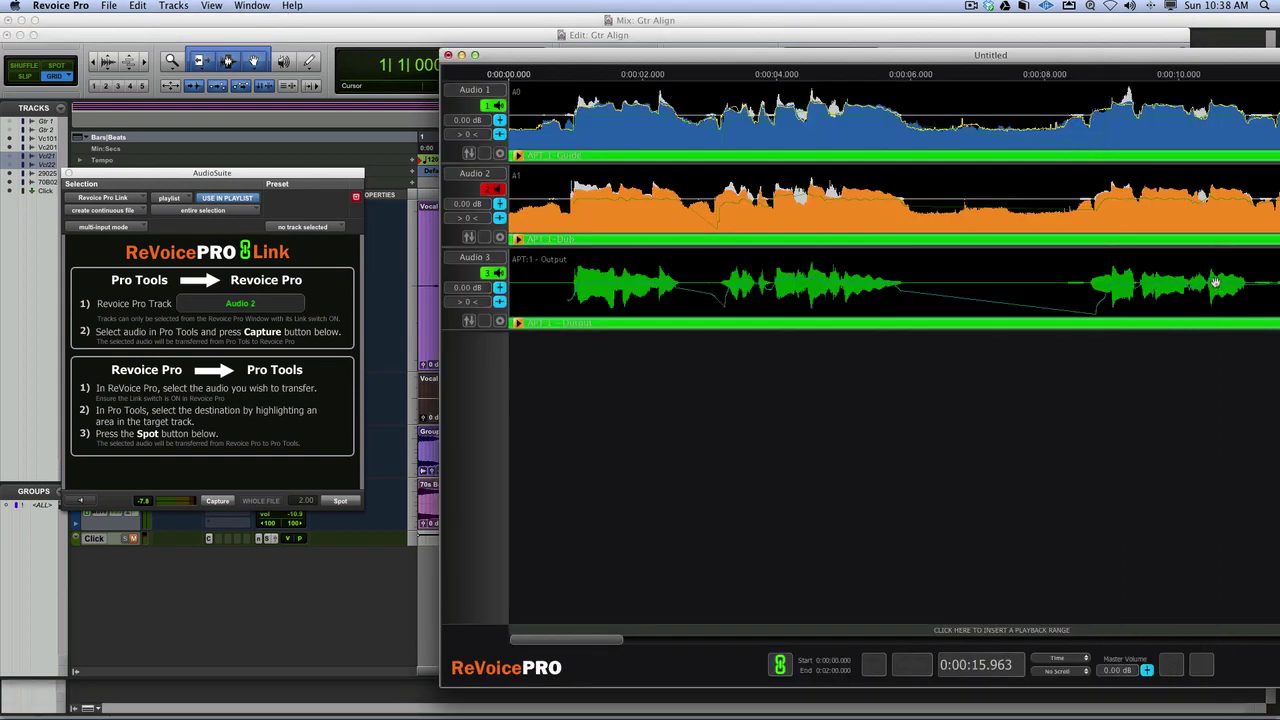
click(392, 460)
click(341, 501)
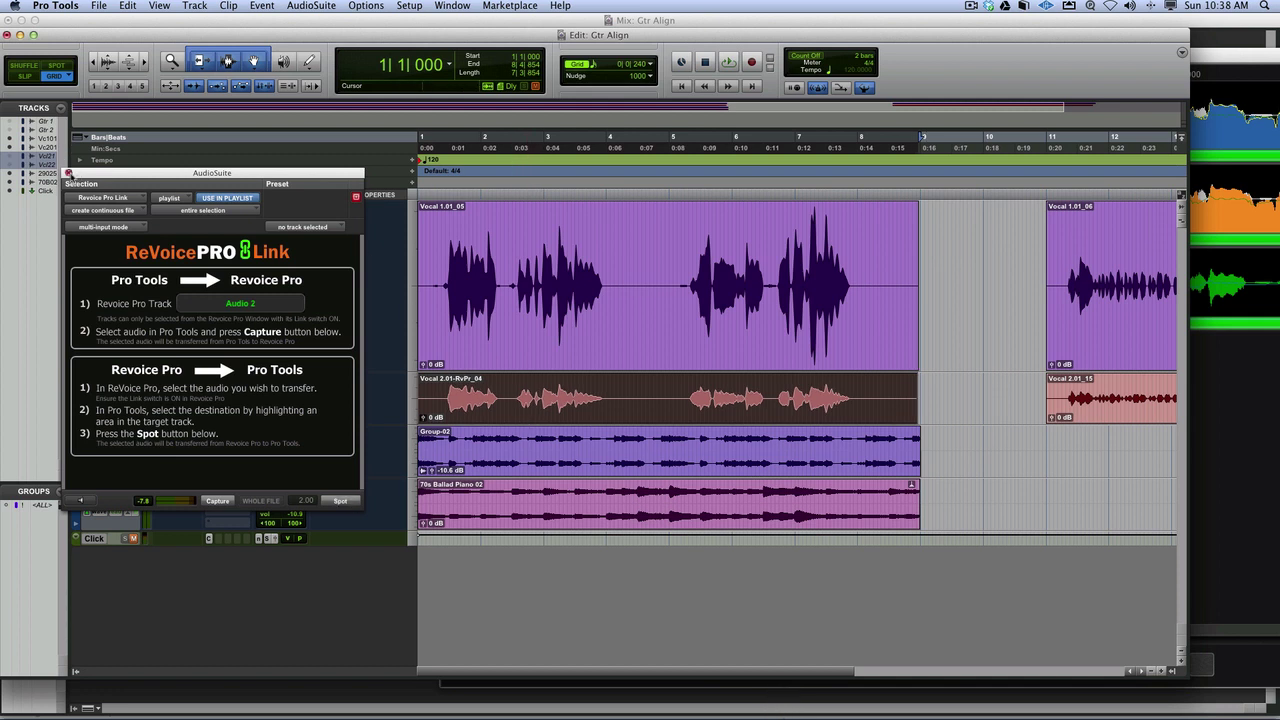
click(69, 173)
Play the aligned vocals with the backing, setting the R&BK29025 volume to -9.8 and the 70sBldPn02 volume to -6.2
key(space)
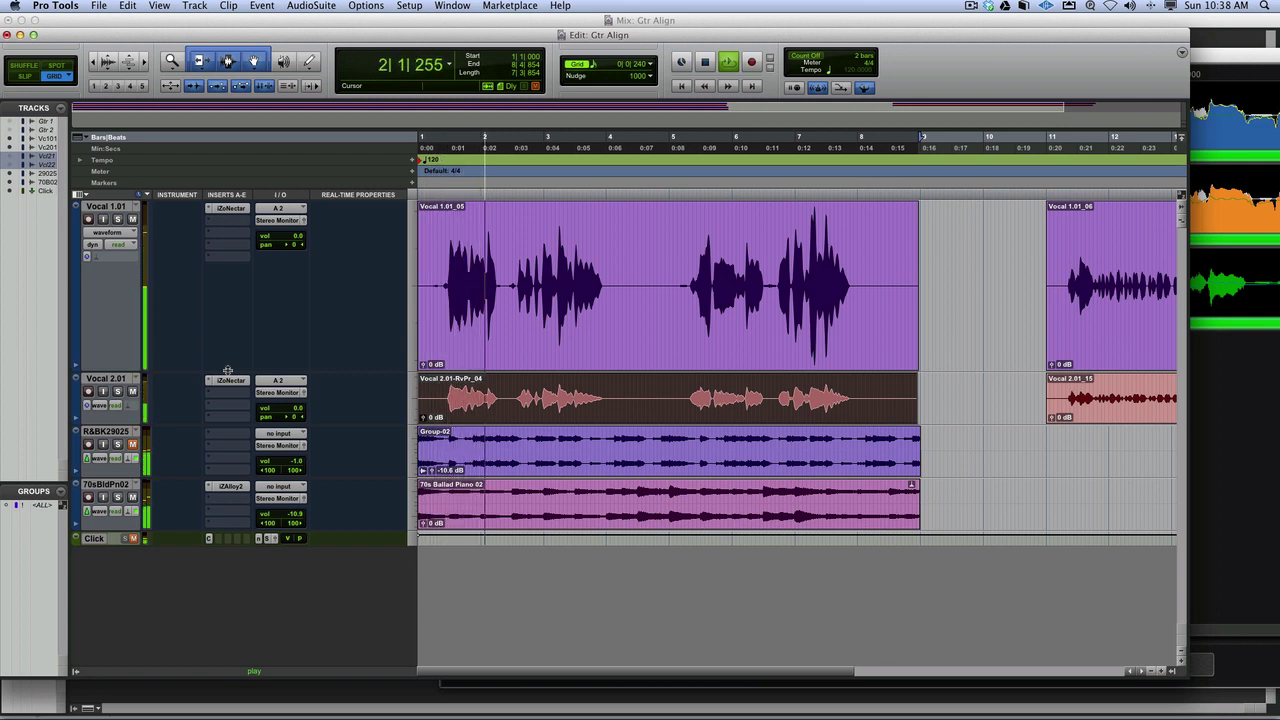
key(space)
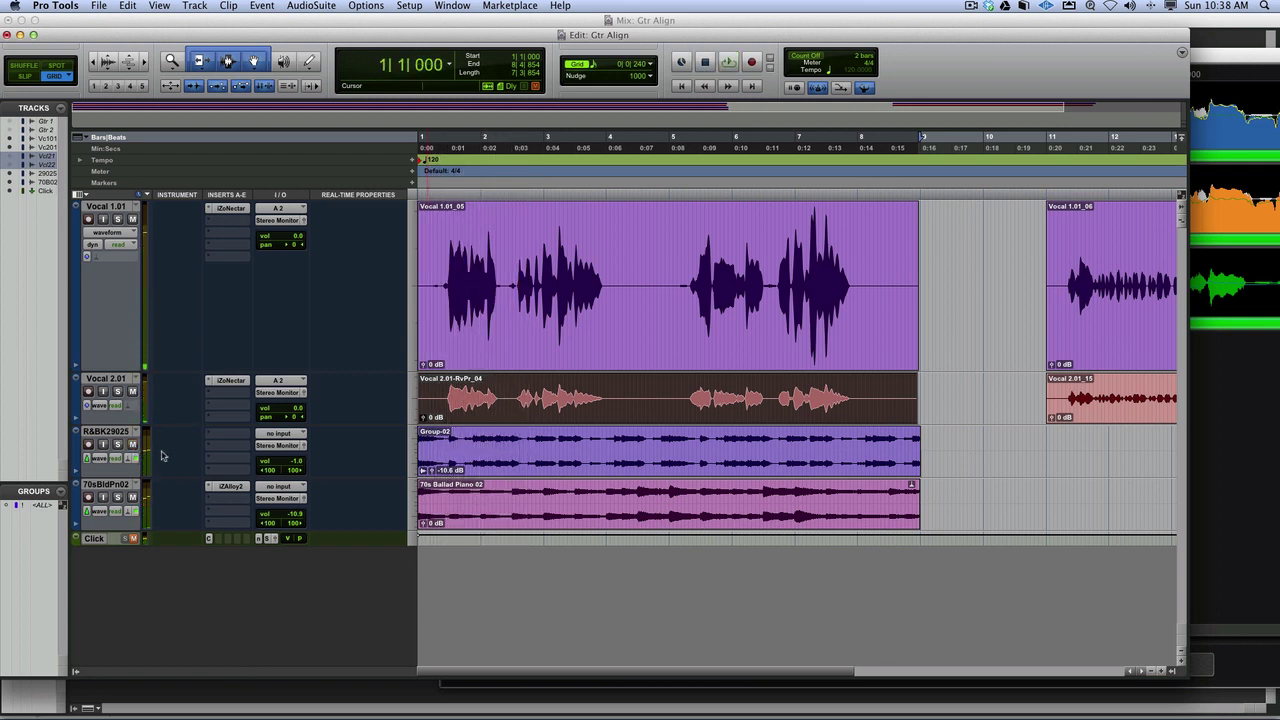
drag(297, 475, 295, 468)
key(space)
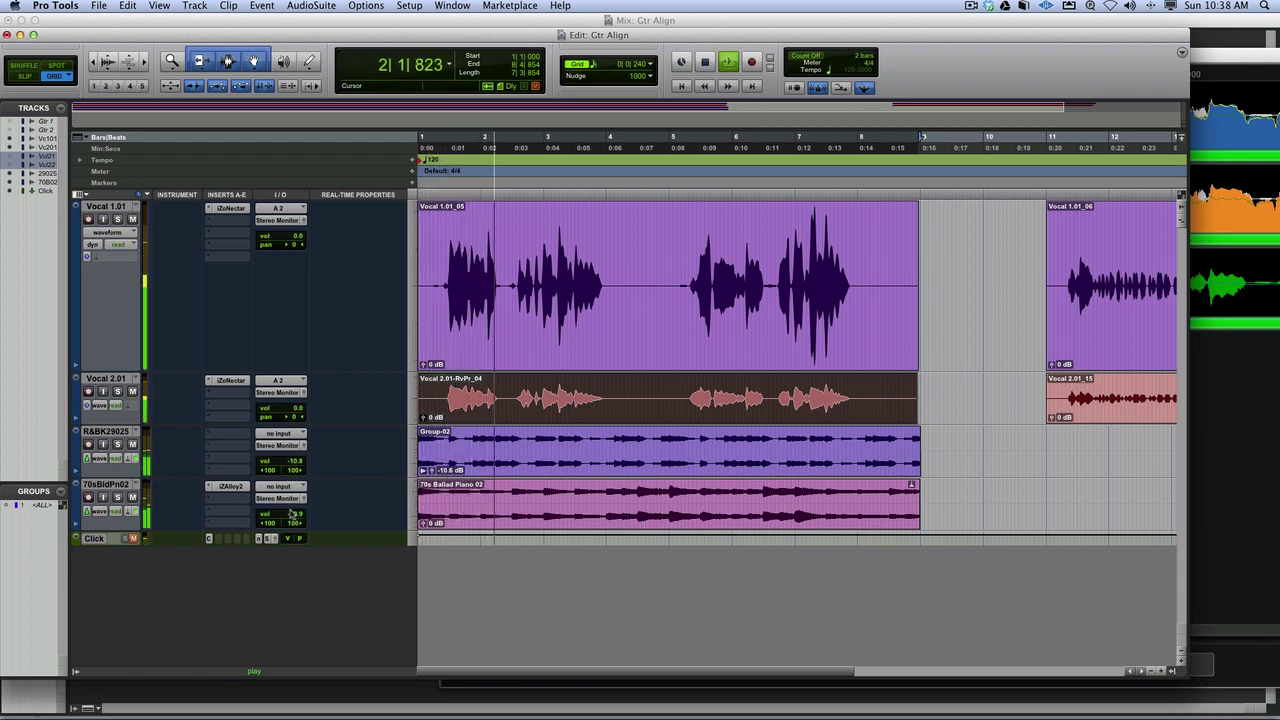
drag(290, 516, 288, 461)
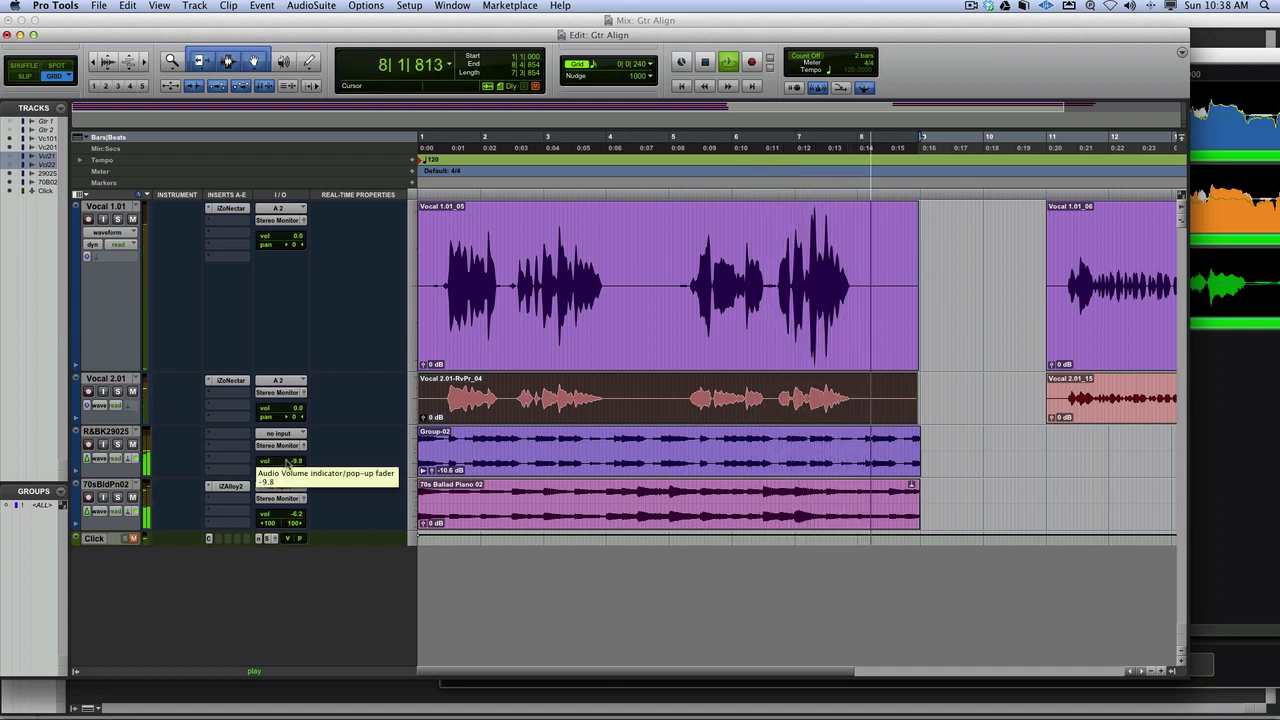
key(space)
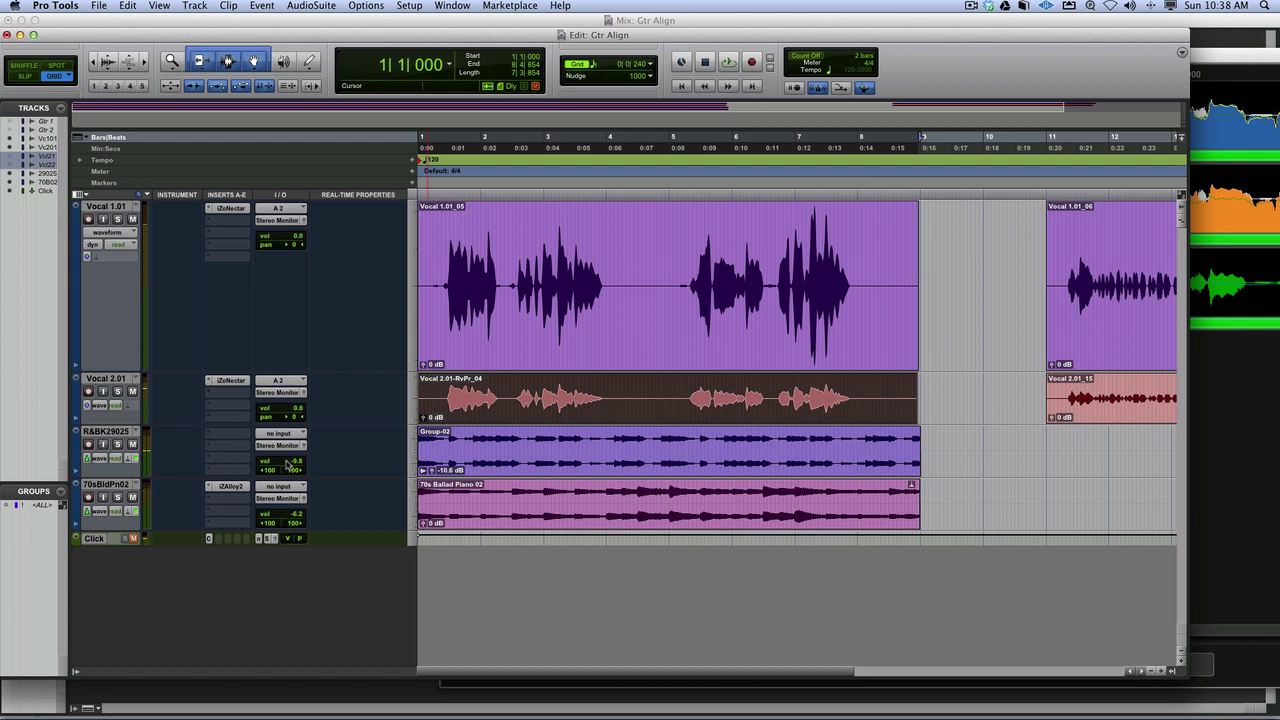
Solo the Vocal 1.01 track and play its Vocal 1.01_06 clip at bar 11
scroll(382, 459, right, 6)
click(776, 328)
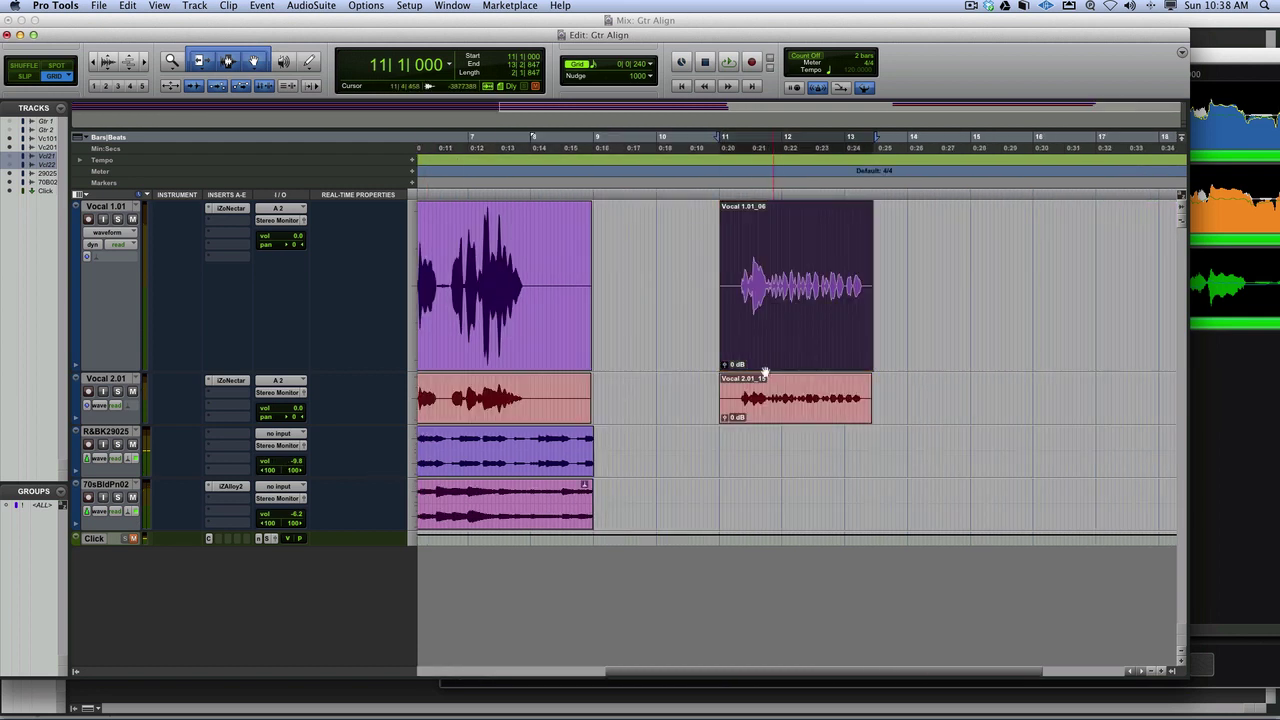
shift+click(770, 413)
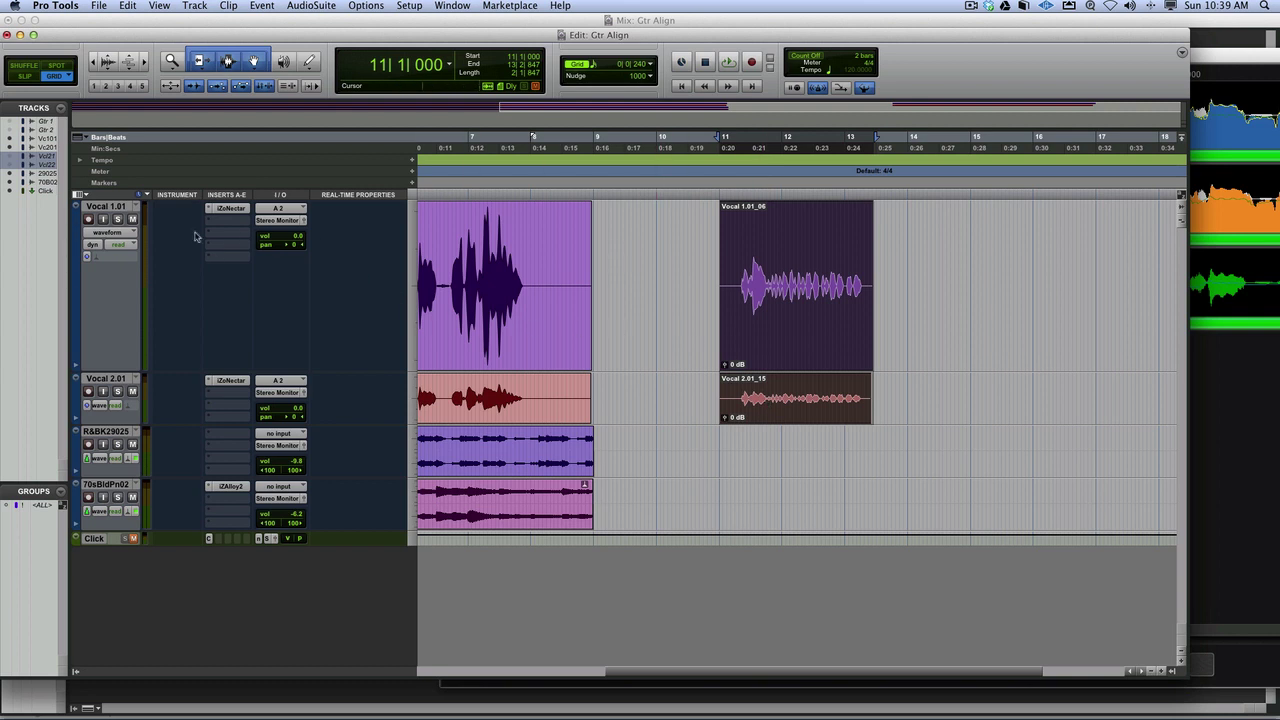
click(918, 327)
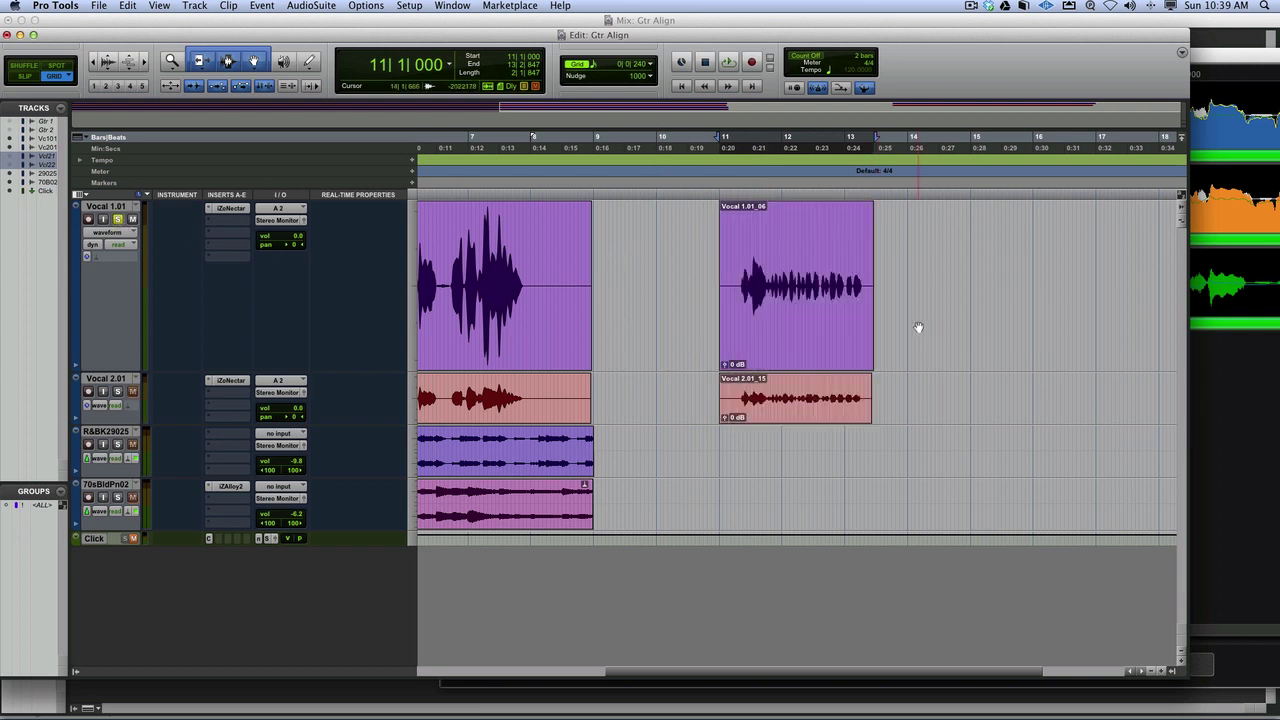
click(836, 350)
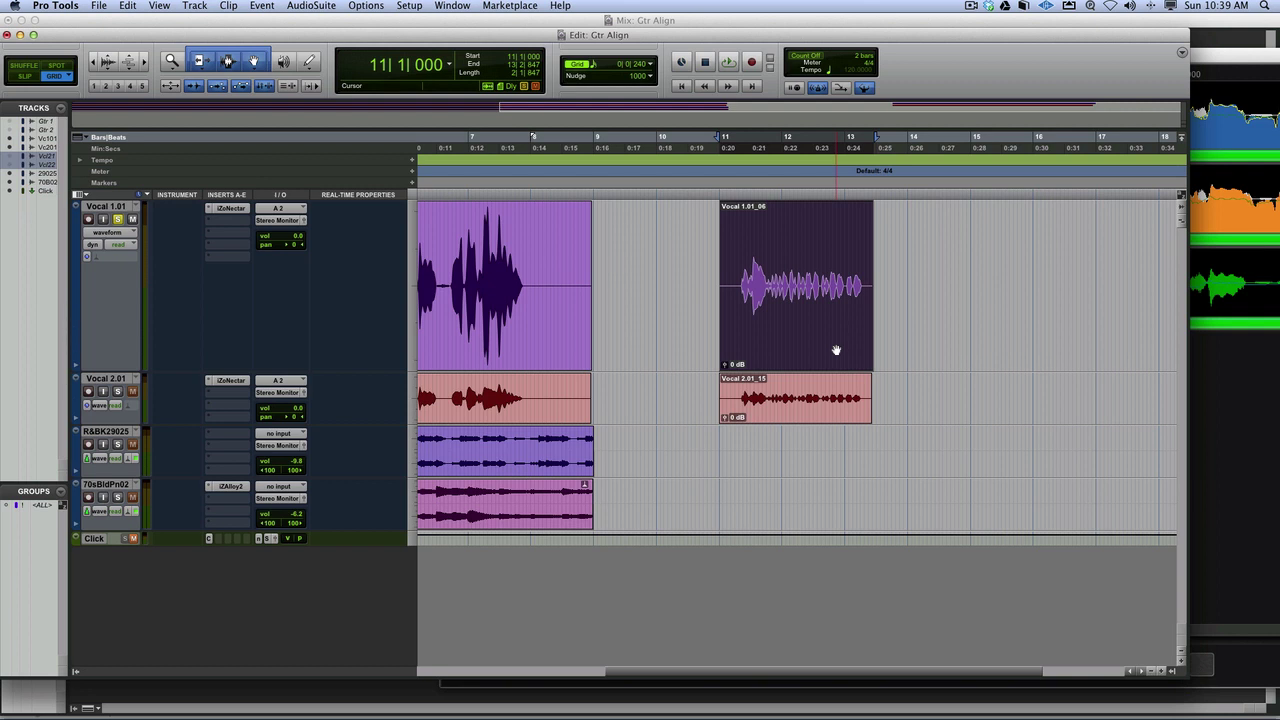
key(space)
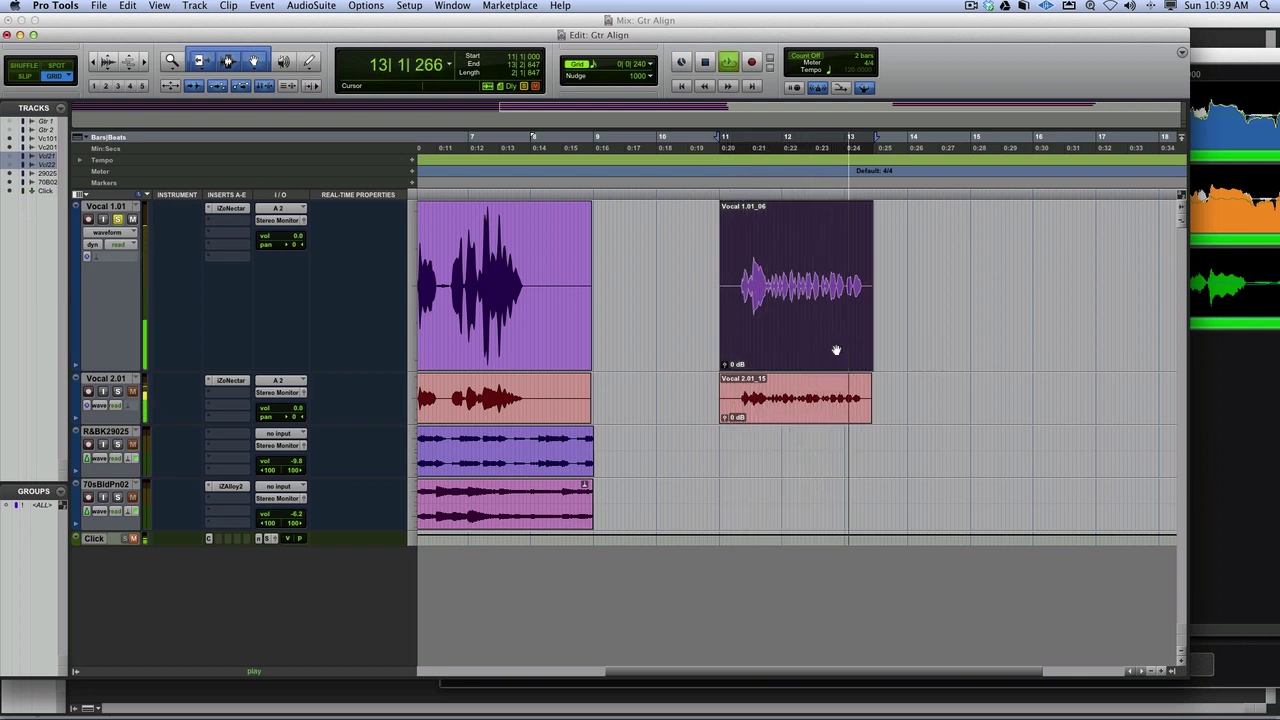
key(space)
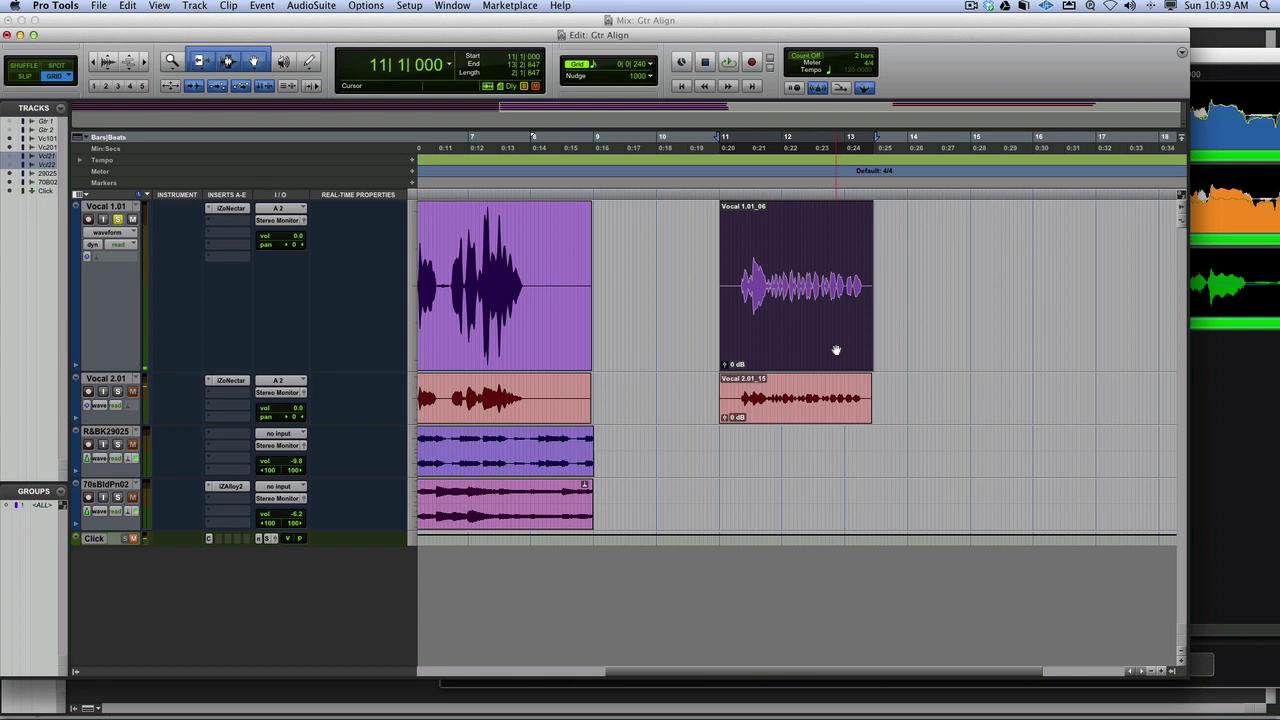
Bypass the Nectar inserts on Vocal 1.01 and Vocal 2.01 while playing the clip, and move the solo to Vocal 2.01
super+click(227, 209)
key(space)
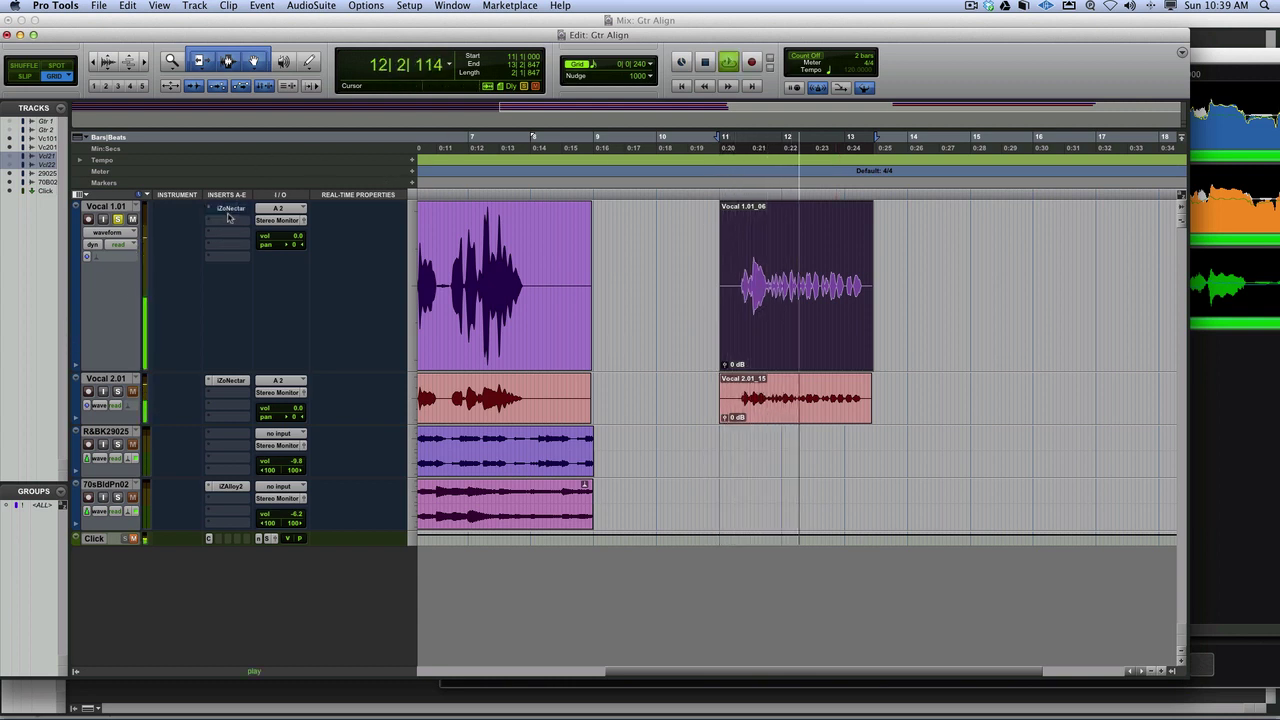
key(space)
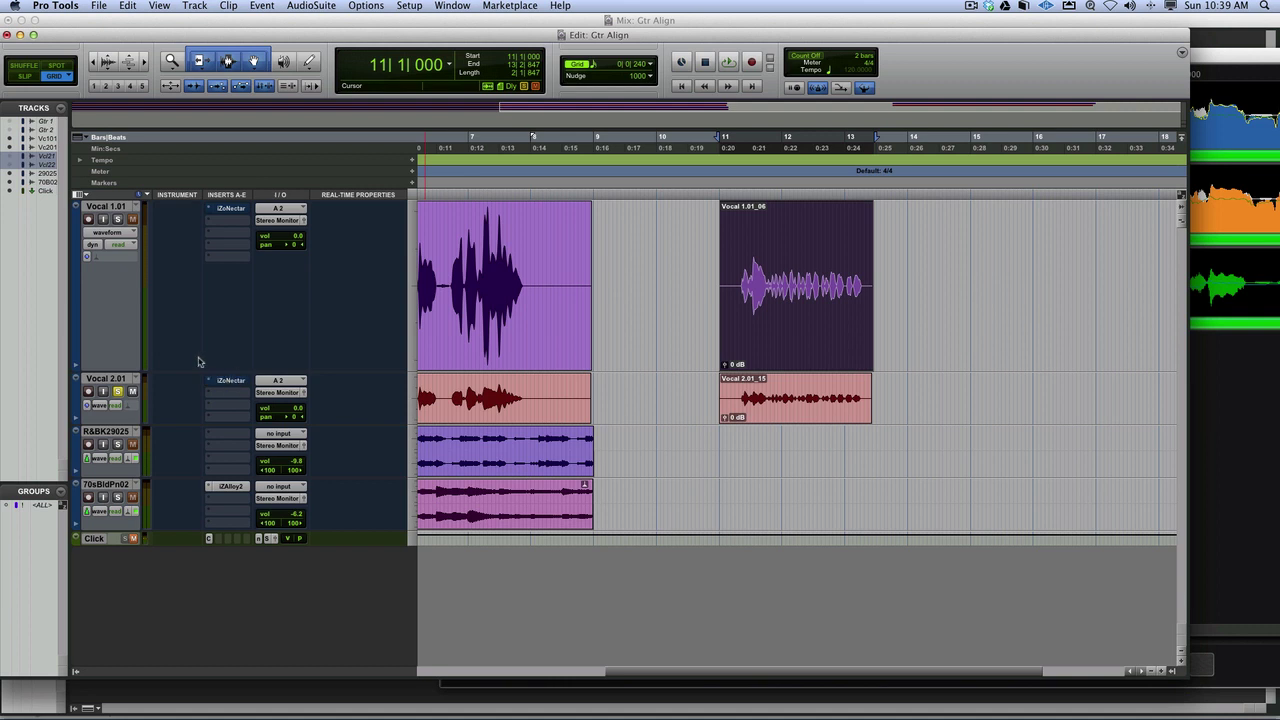
Play the bar 11 phrase with Vocal 2.01 soloed, and again with both vocals unsoloed
key(space)
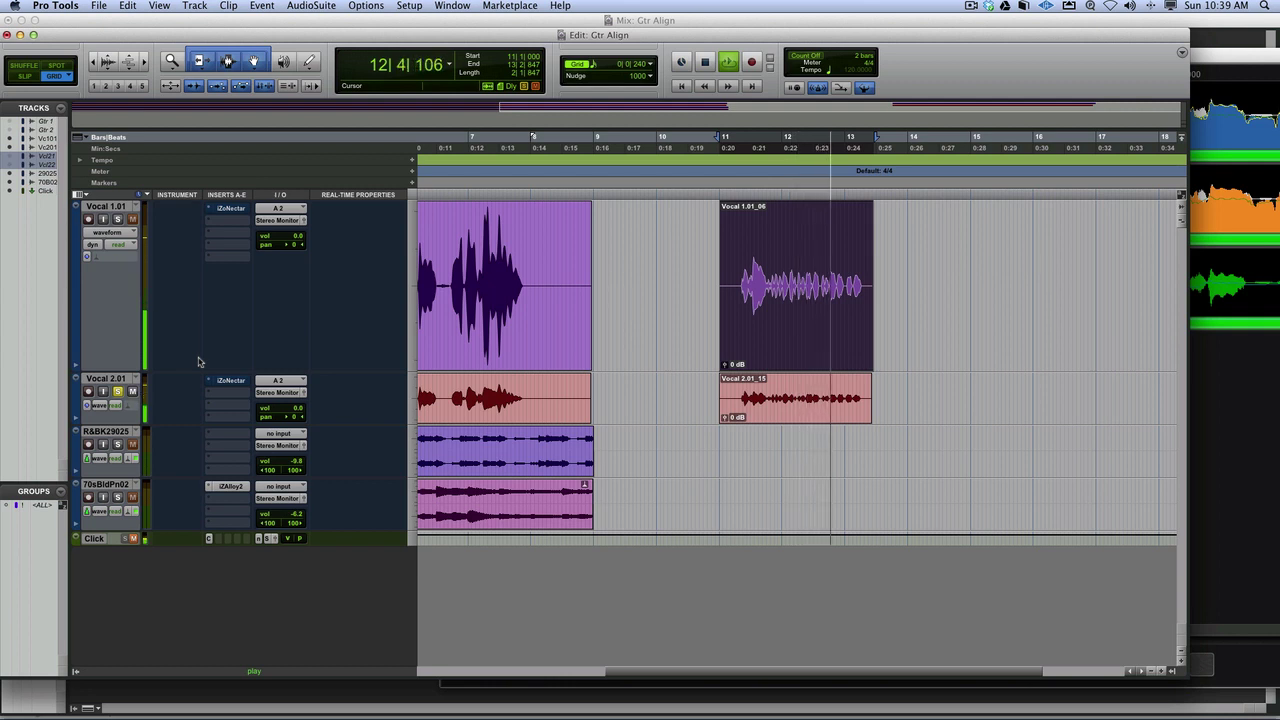
key(space)
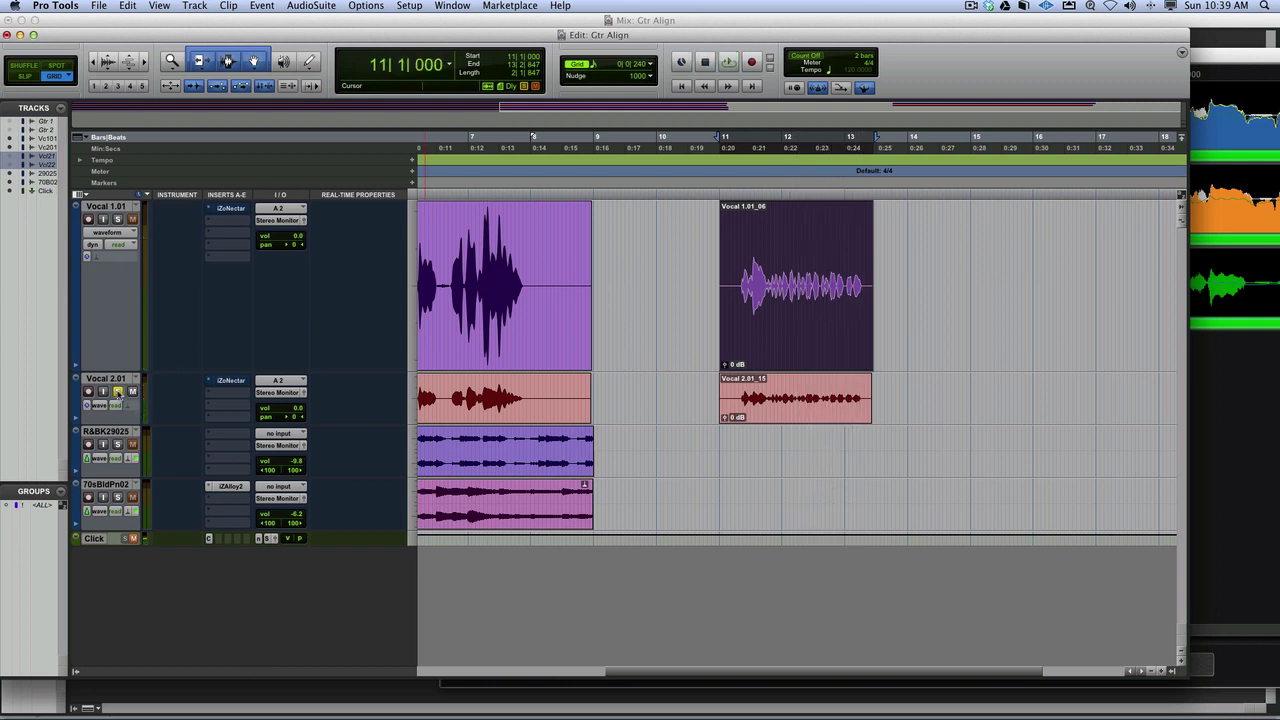
key(space)
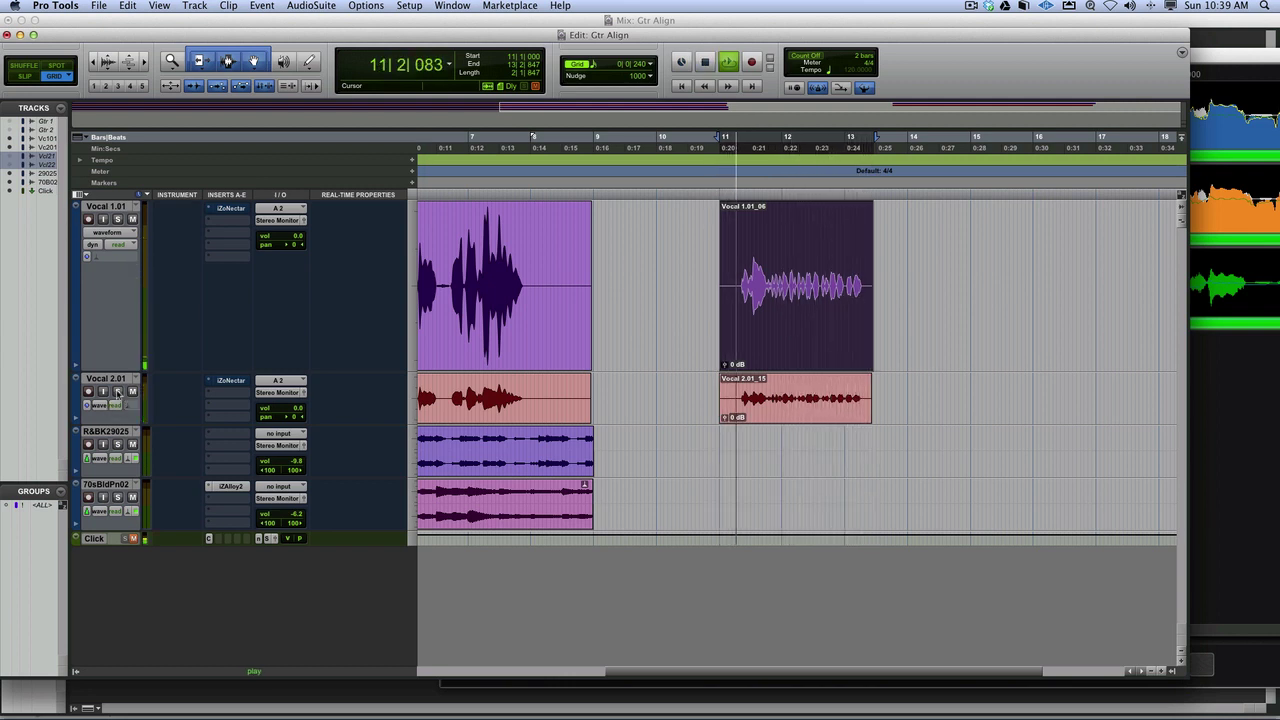
key(space)
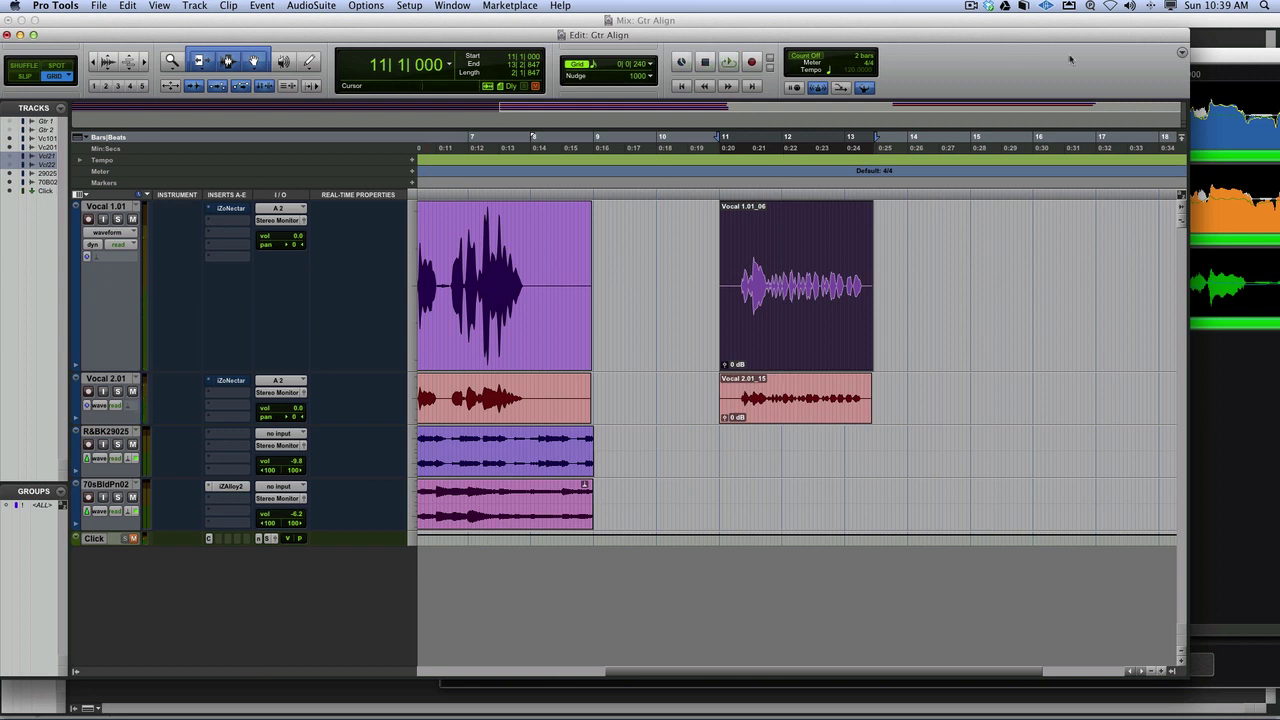
Switch to Revoice Pro, close the untitled session without saving it, and create a new session
click(1205, 62)
click(448, 55)
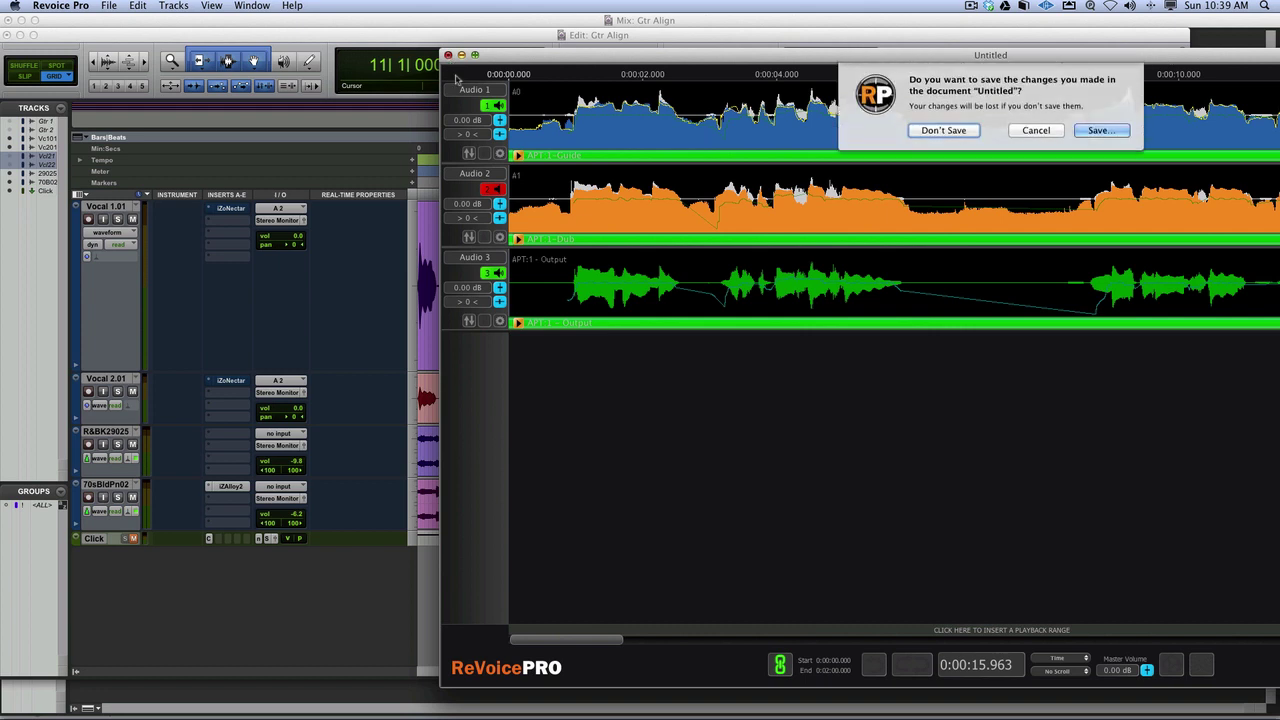
click(933, 131)
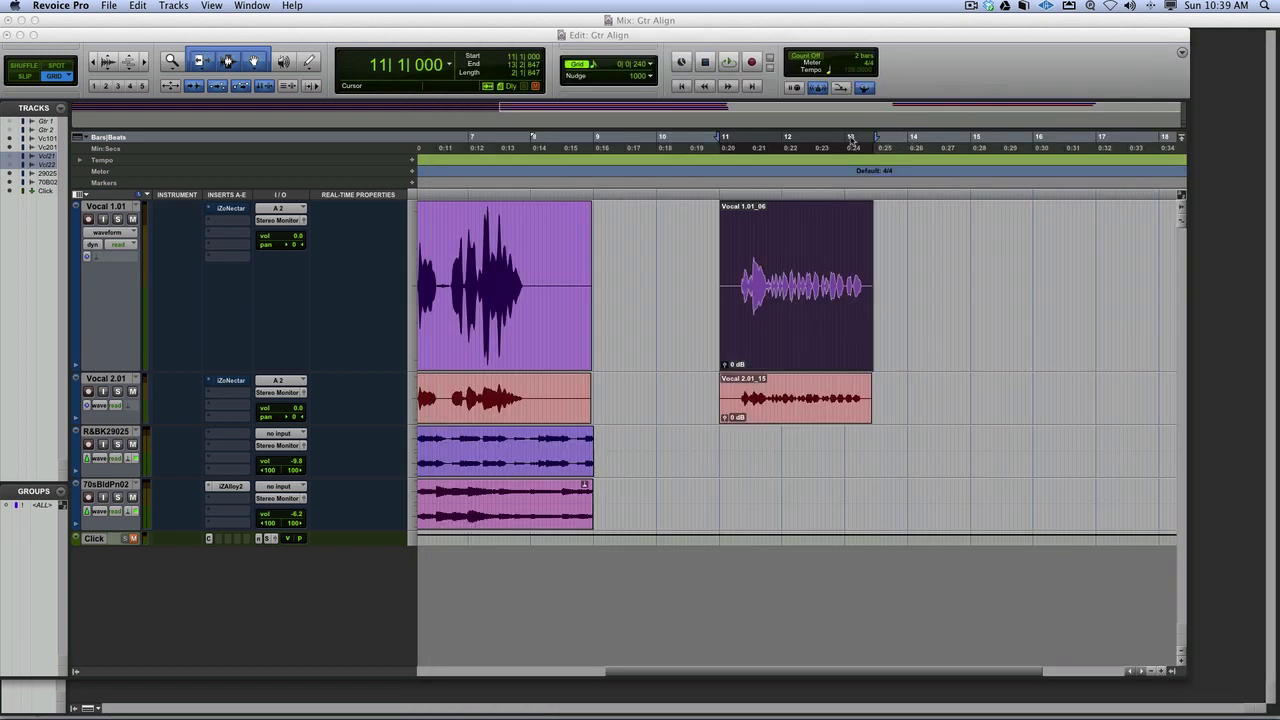
click(108, 5)
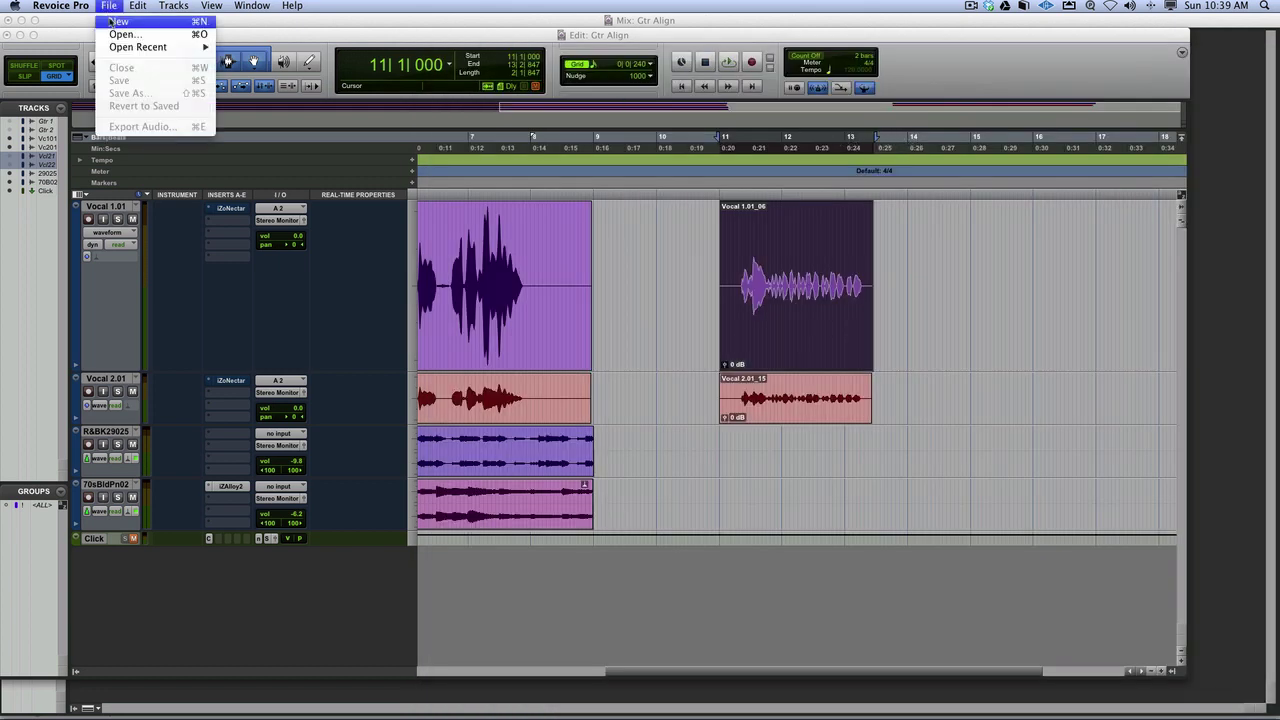
click(112, 21)
Switch to Pro Tools, open the Revoice Pro Link AudioSuite plug-in and capture the Vocal 1.01_06 clip to Audio 1
click(187, 55)
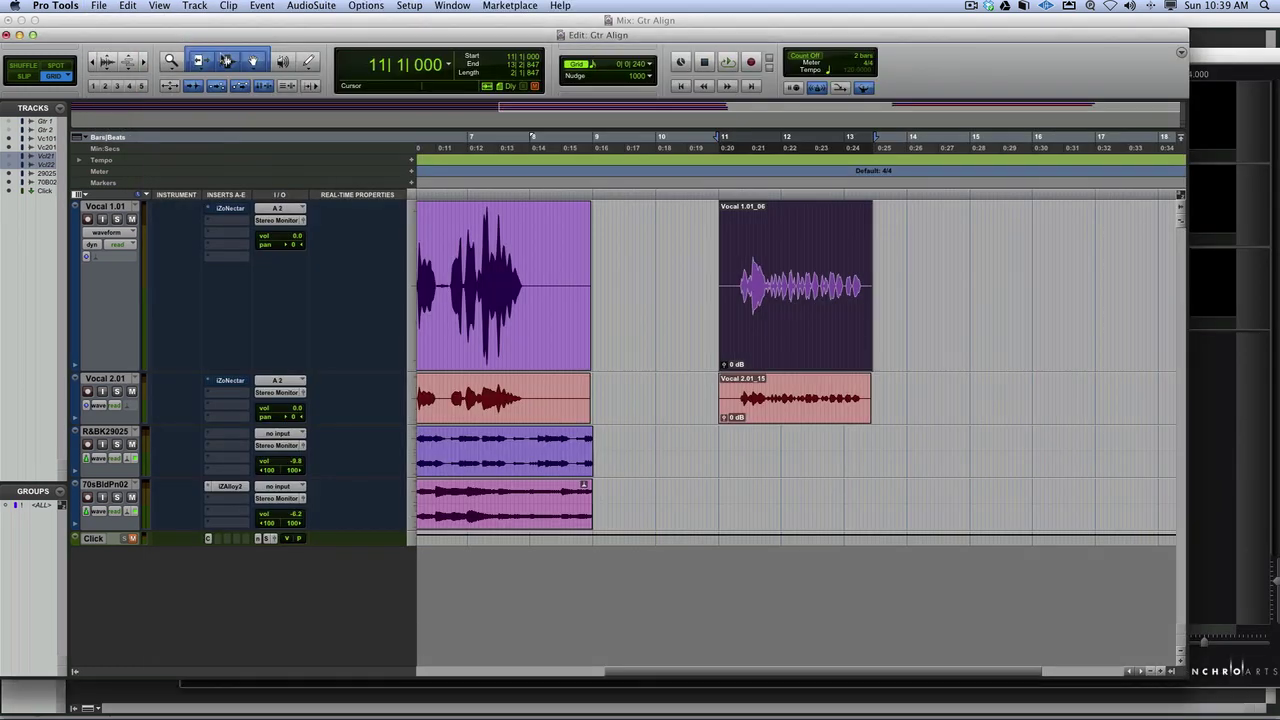
click(311, 5)
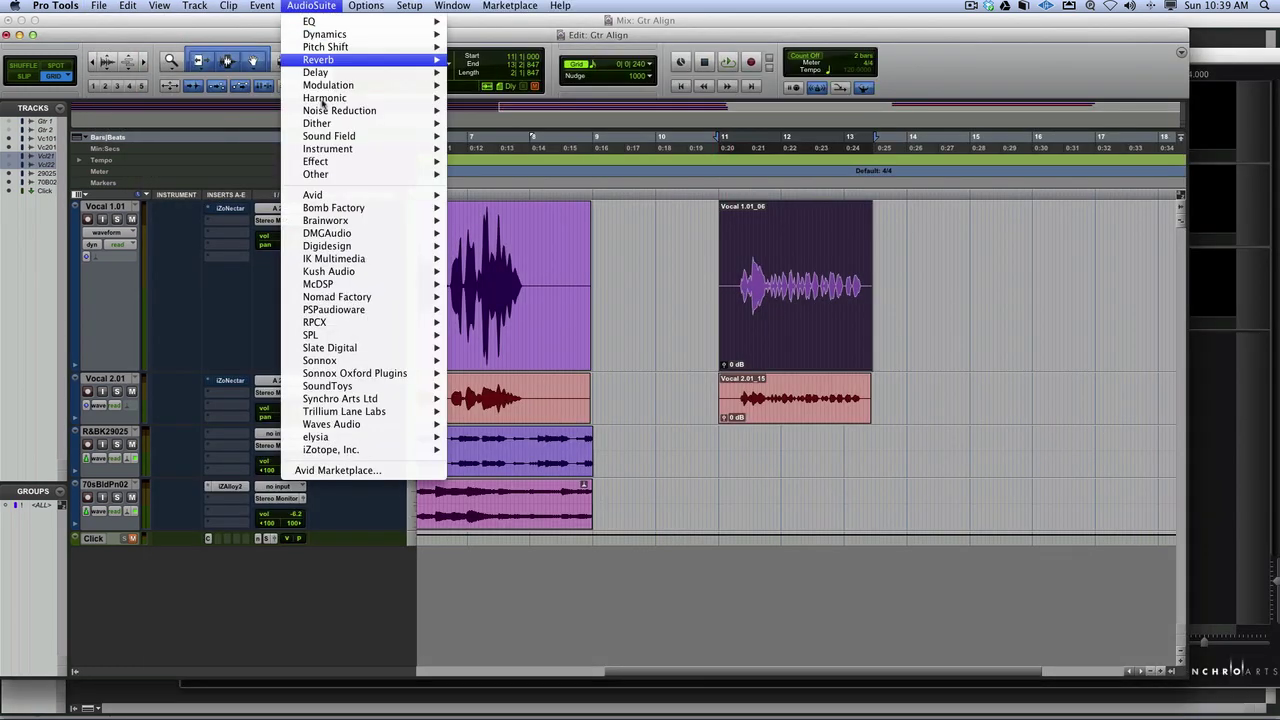
mouse_move(355, 398)
click(453, 399)
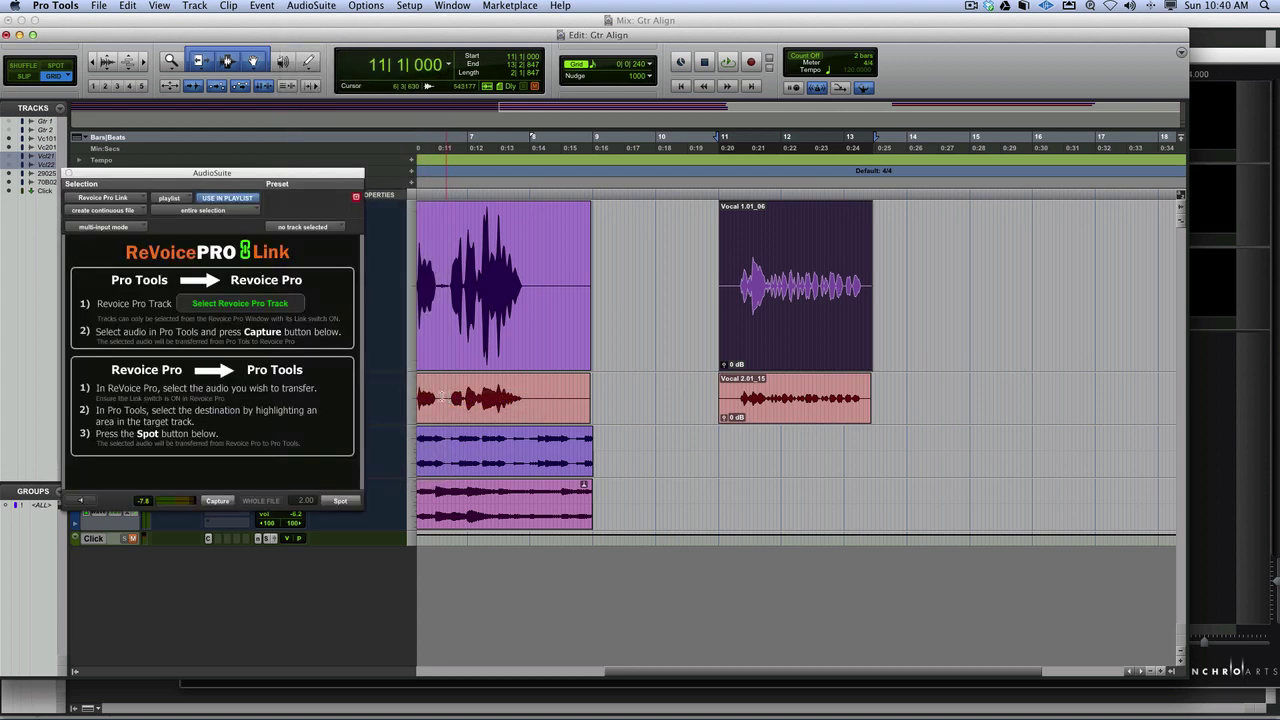
click(268, 305)
click(280, 305)
Capture the Vocal 2.01_15 clip to the Revoice Pro track Audio 2
click(755, 420)
click(240, 303)
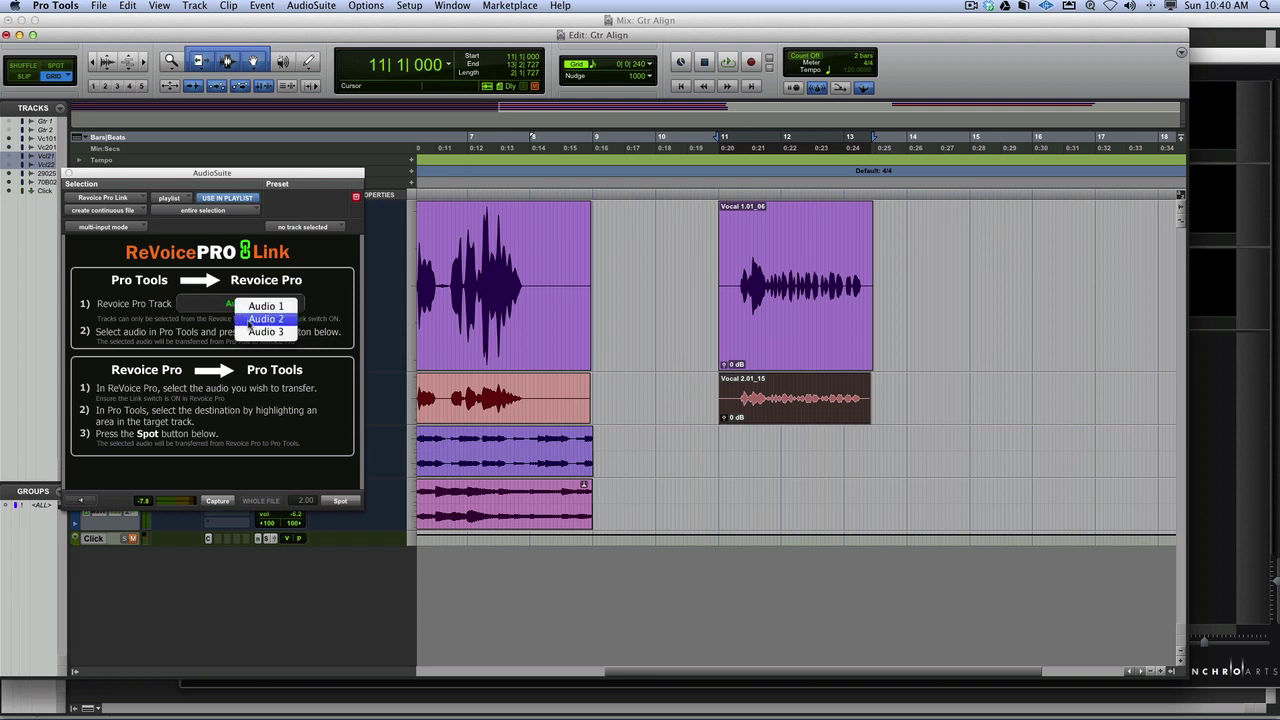
click(265, 320)
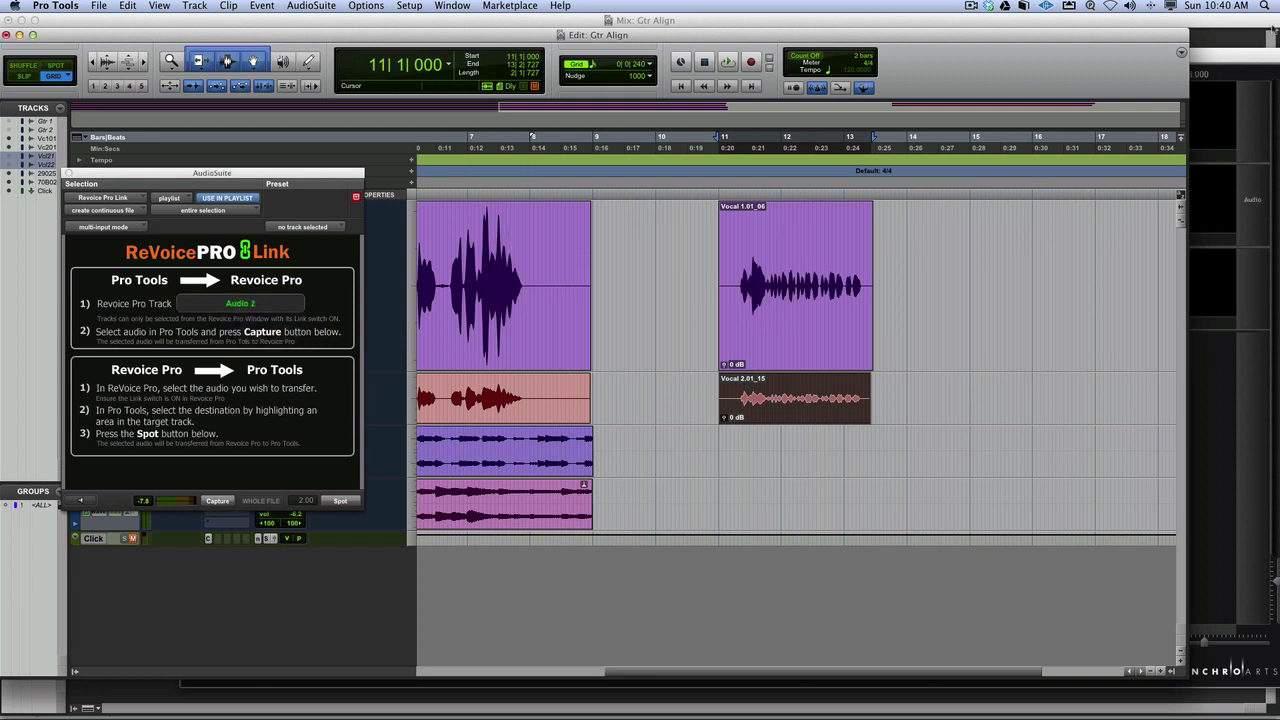
Switch to Revoice Pro, play the two newly captured vocal phrases together and reposition its window to show all tracks
click(1248, 53)
key(space)
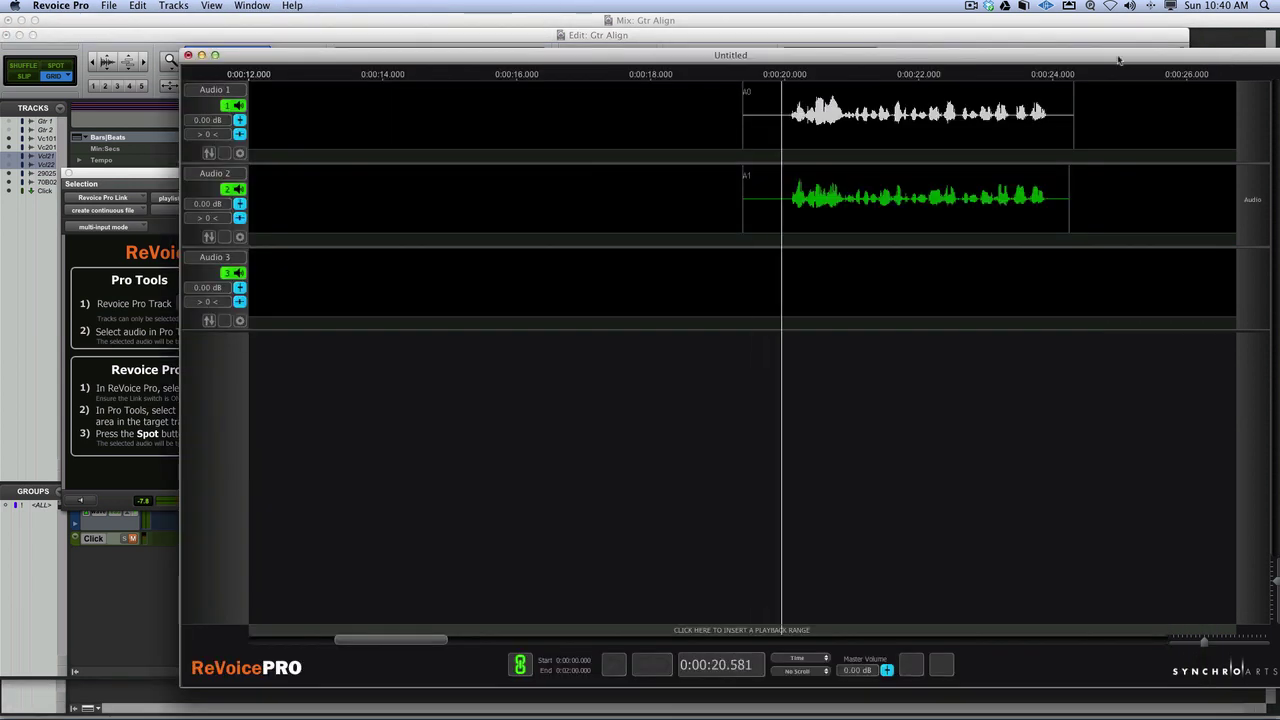
drag(1118, 60, 960, 60)
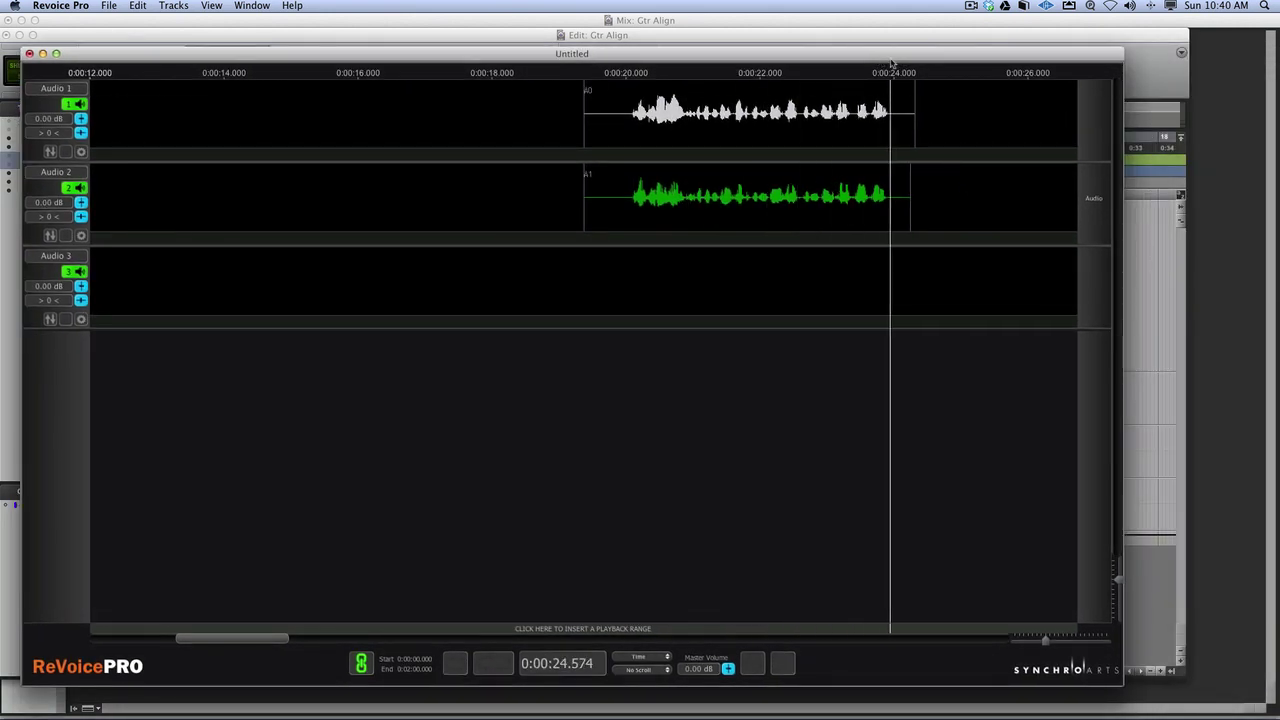
Create an APT process over the selected audio with Audio 1 as guide, Audio 2 as dub and Audio 3 as output
key(space)
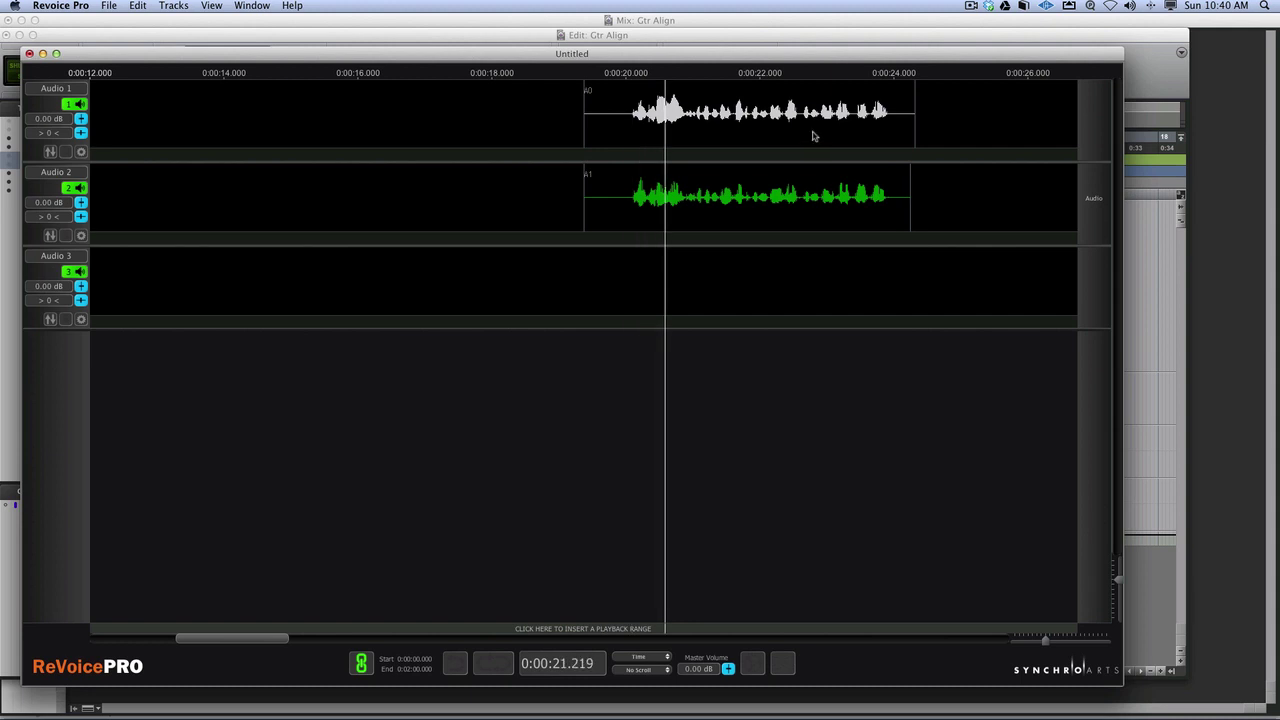
click(793, 113)
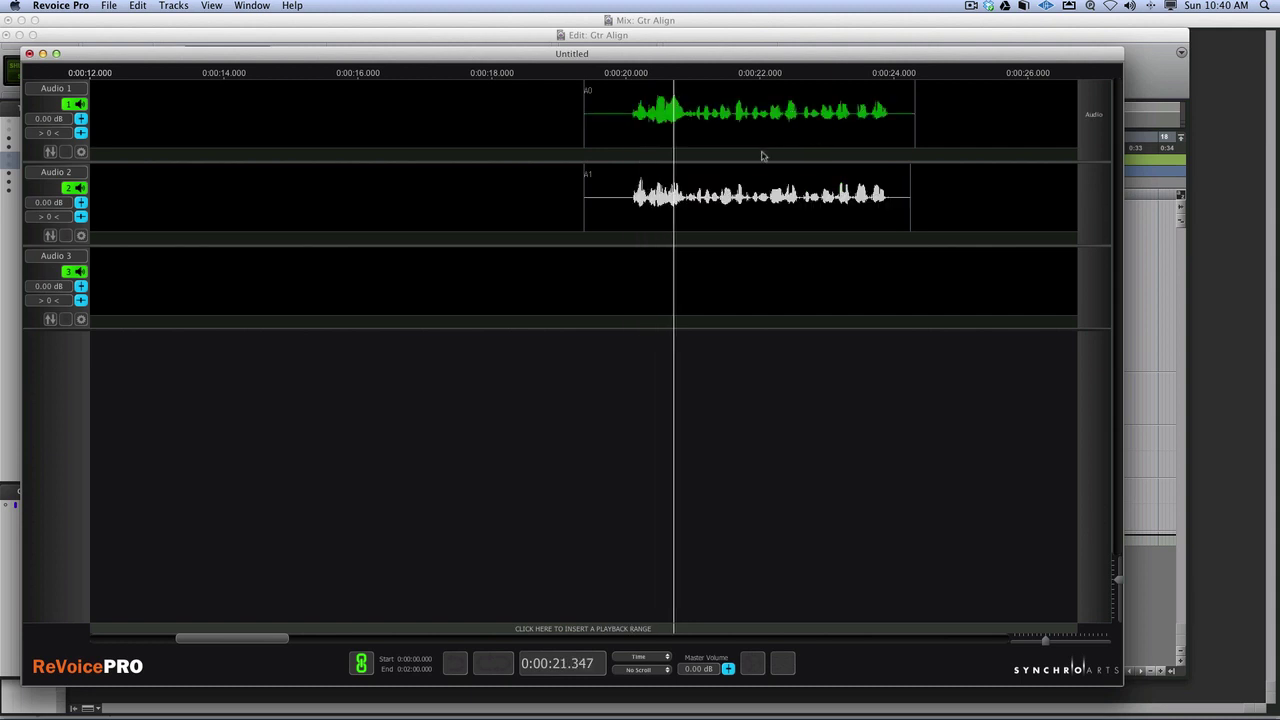
right_click(762, 152)
click(783, 162)
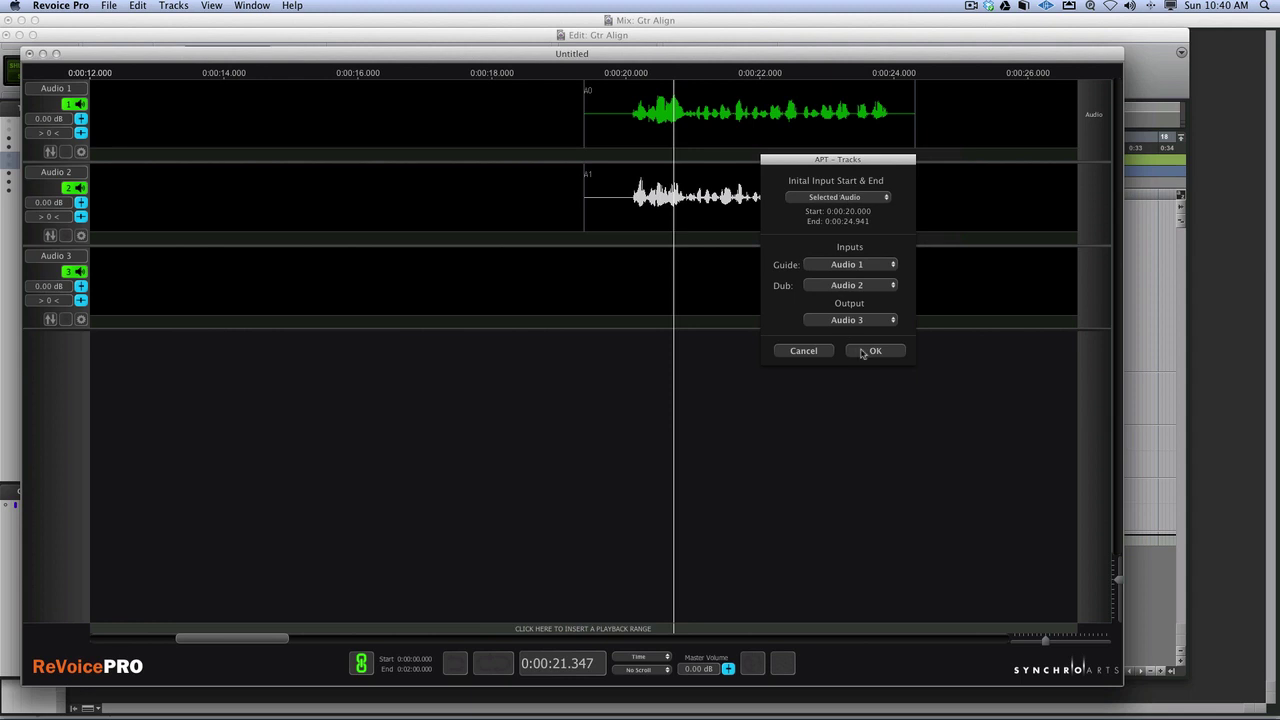
click(864, 350)
Apply the factory preset Tight Timing only to the APT:1 process, uncover the tracks and close its settings to process the audio
right_click(735, 322)
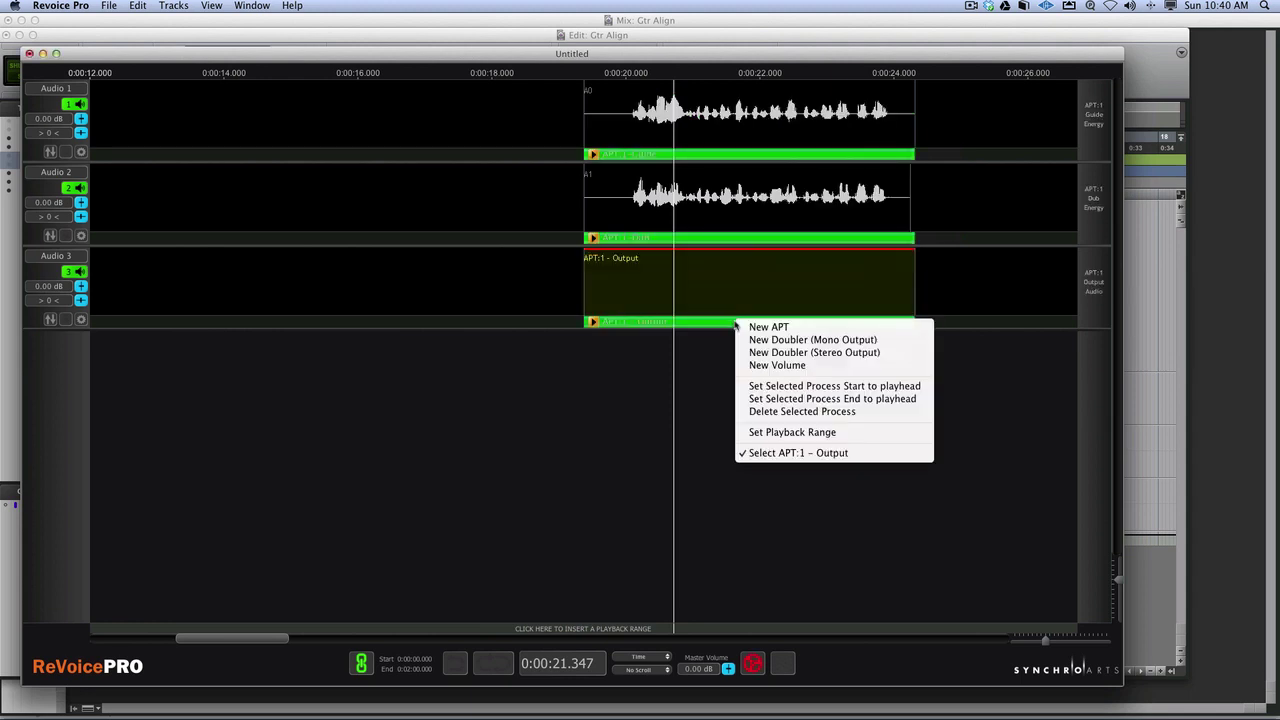
click(726, 325)
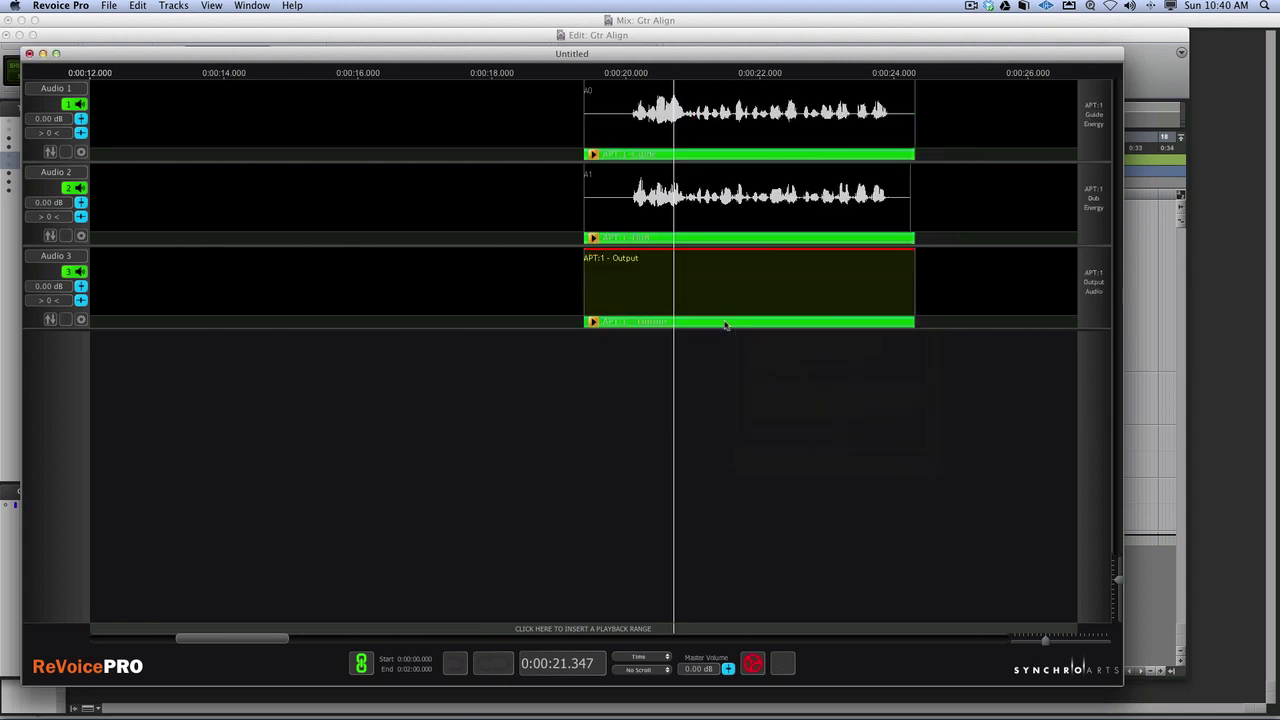
double_click(726, 325)
click(855, 188)
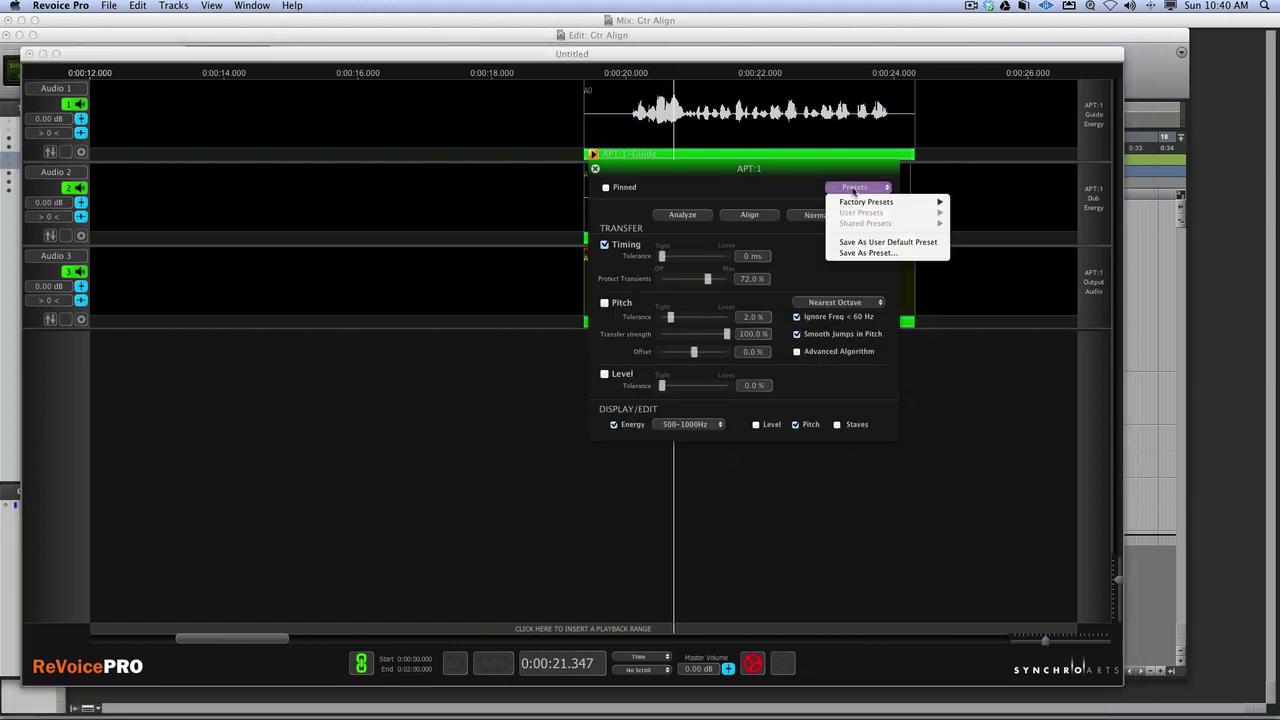
mouse_move(887, 203)
click(995, 212)
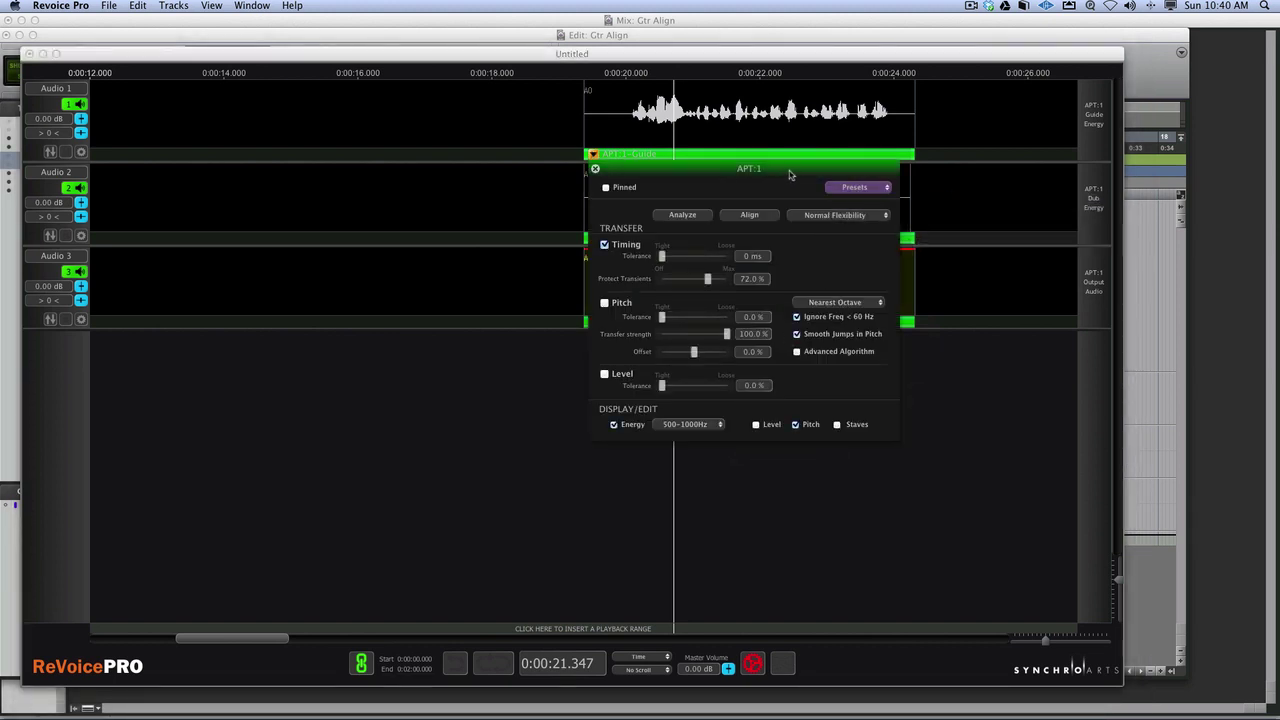
drag(774, 170, 391, 232)
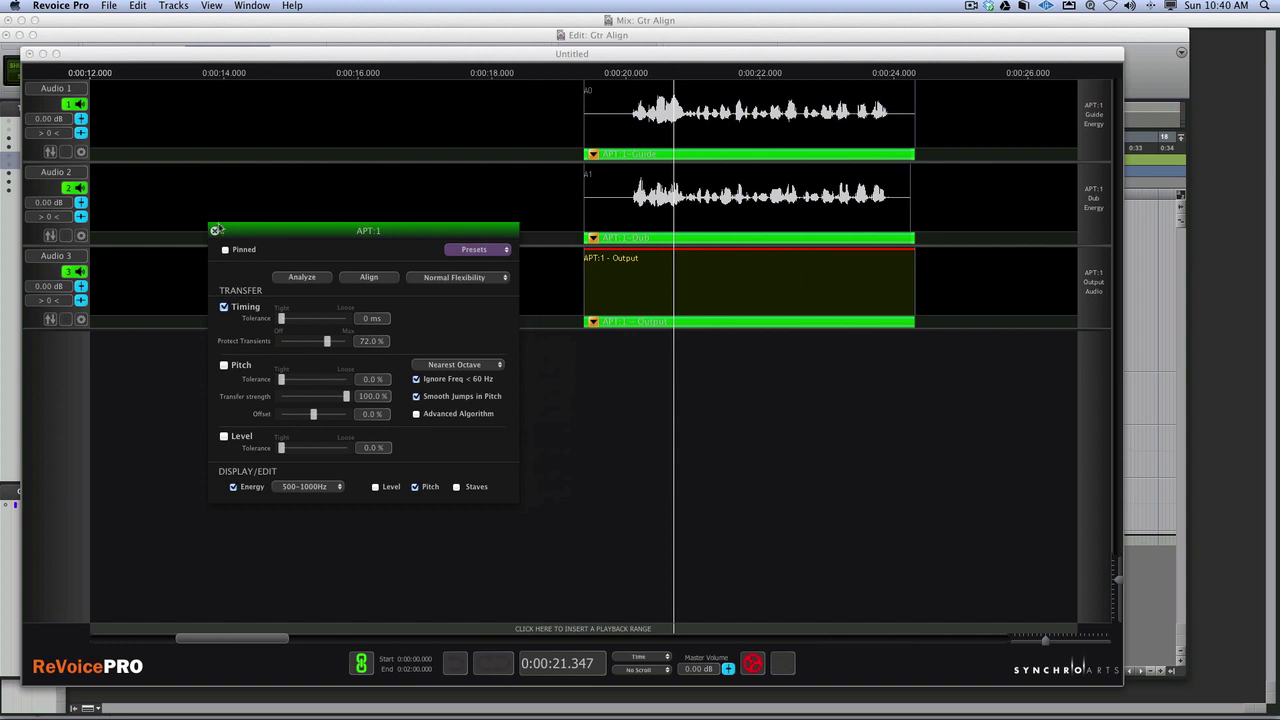
click(215, 230)
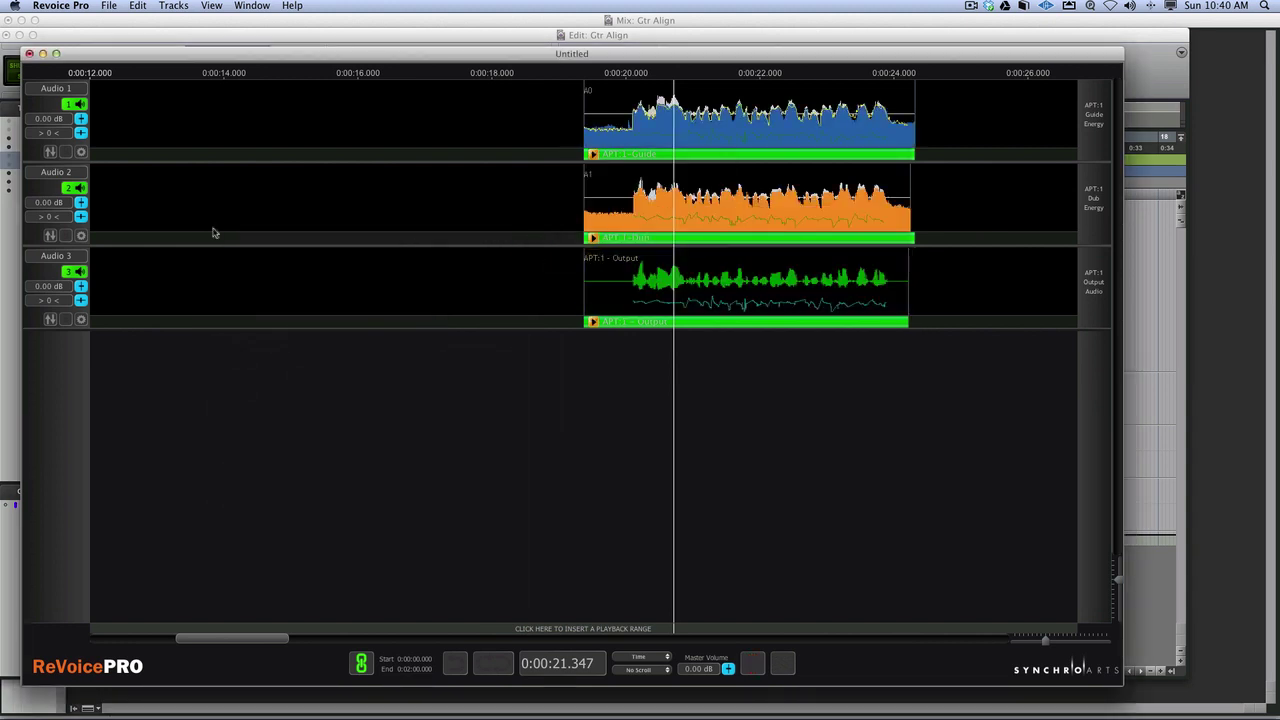
Mute Audio 2 and play the Audio 1 vocal together with the aligned output on Audio 3
key(m)
key(space)
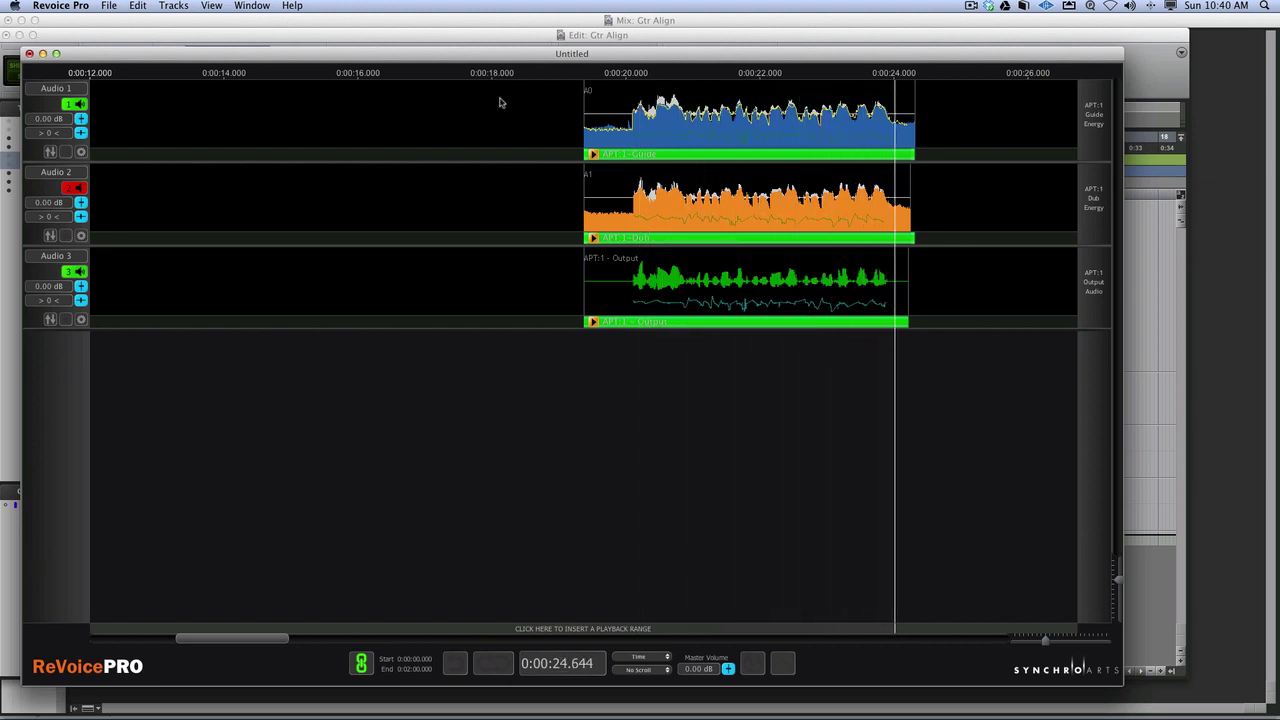
Pan Audio 1 to -100 and Audio 3 to 100 to compare the two vocals in opposite channels
click(81, 134)
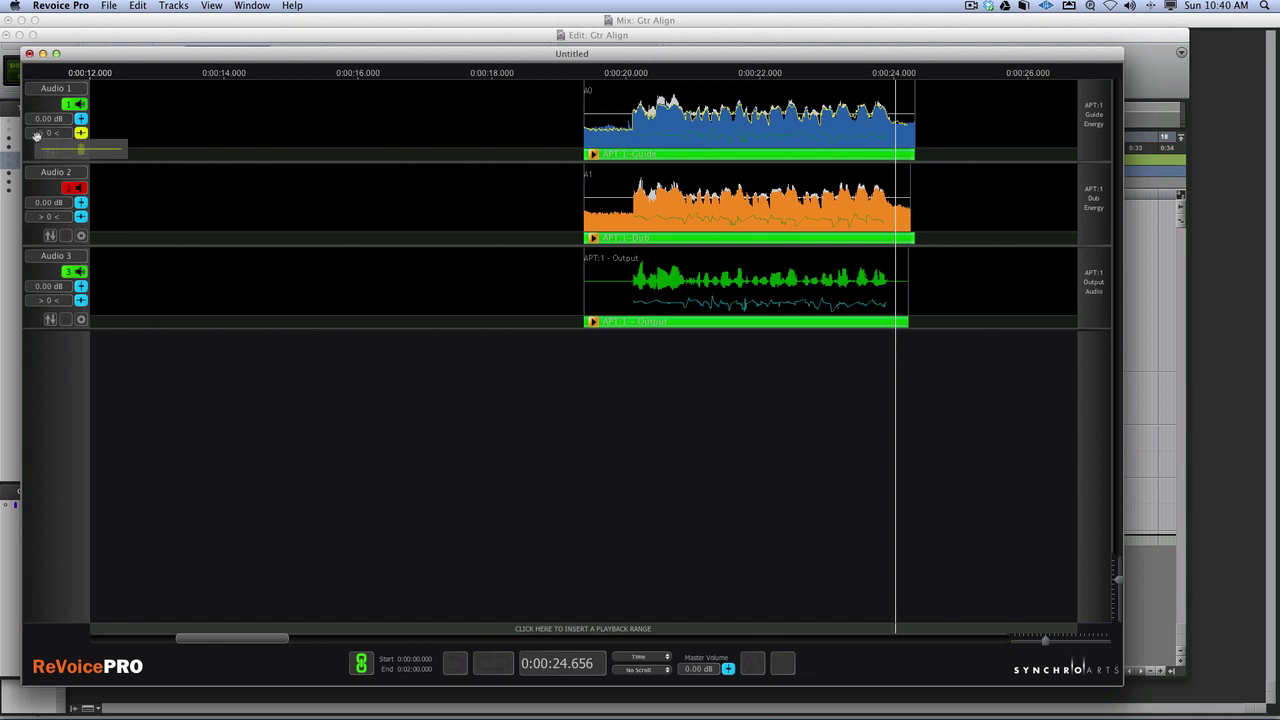
drag(80, 150, 41, 149)
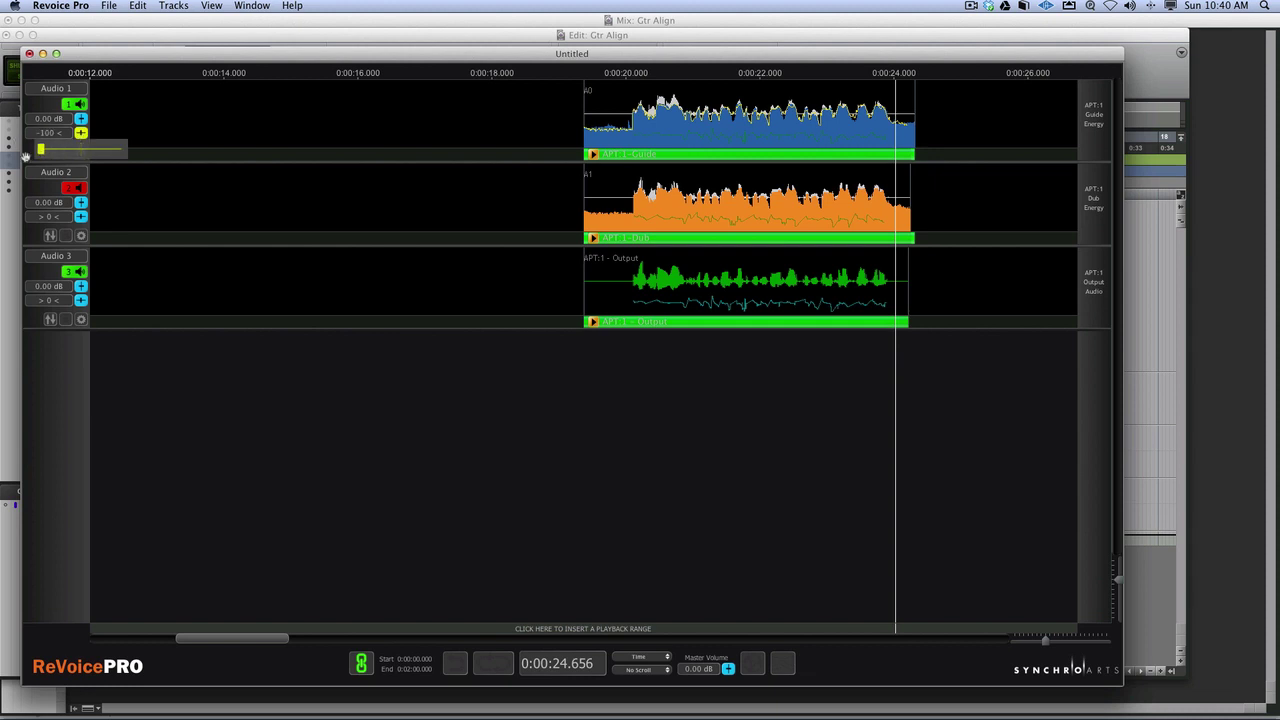
click(81, 300)
drag(81, 317, 173, 330)
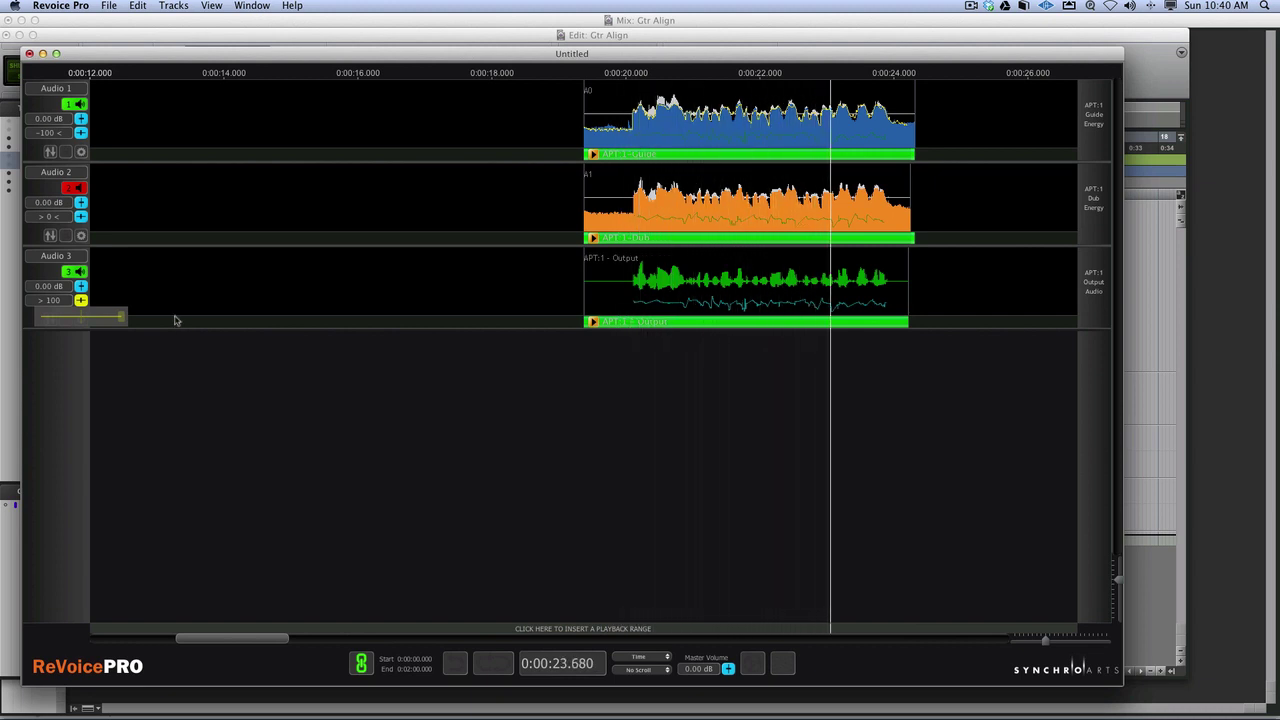
Stop playback and return the pan of both Audio 3 and Audio 1 to centre
drag(176, 320, 79, 316)
key(space)
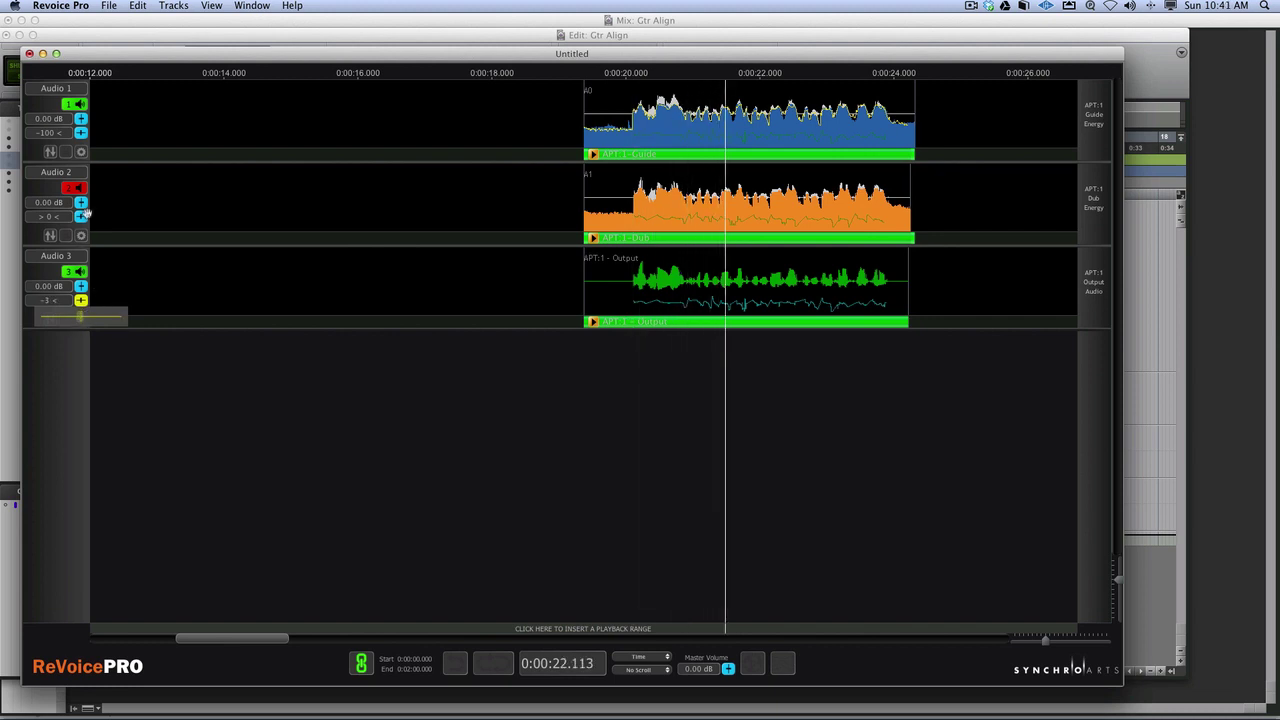
click(81, 133)
click(79, 149)
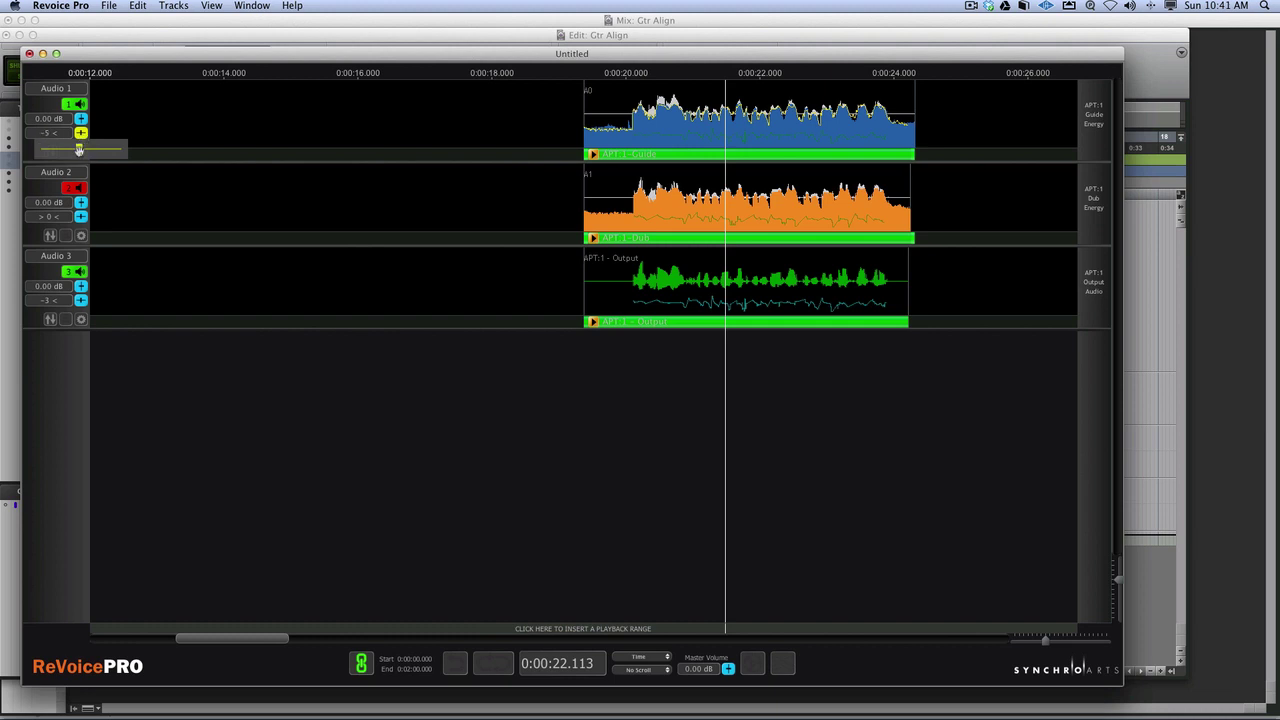
drag(81, 152, 82, 150)
click(81, 300)
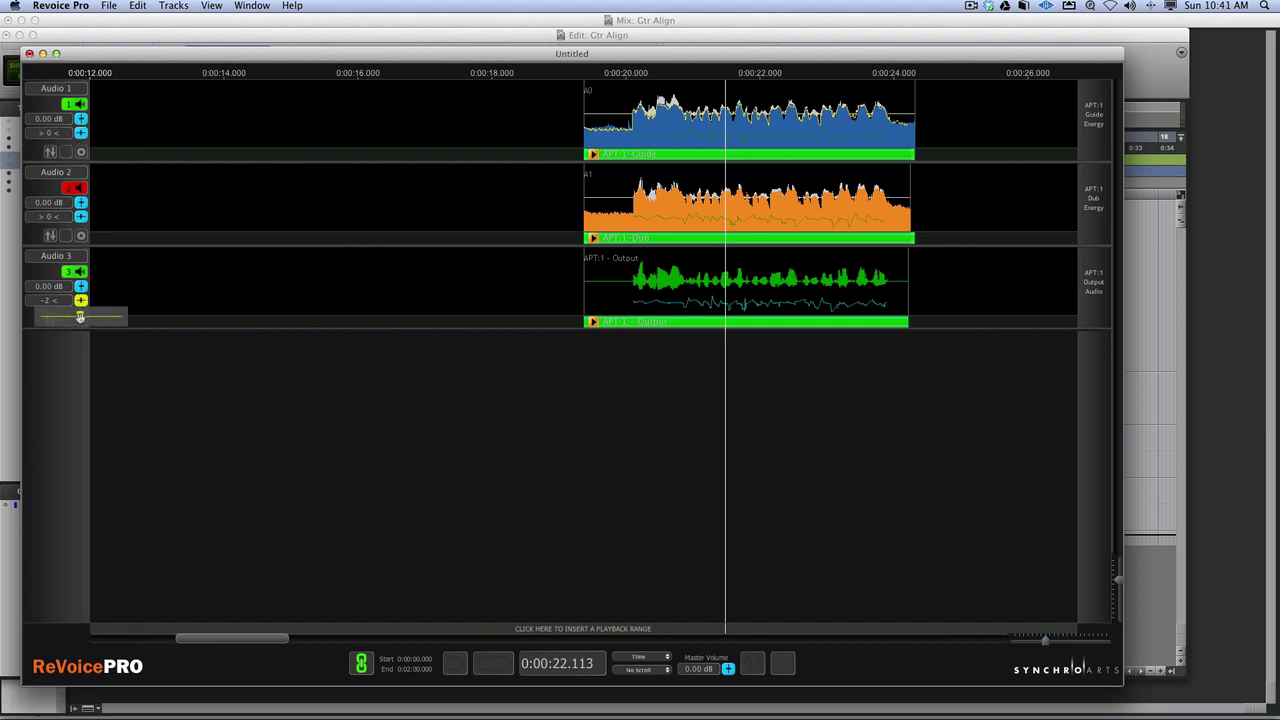
click(184, 245)
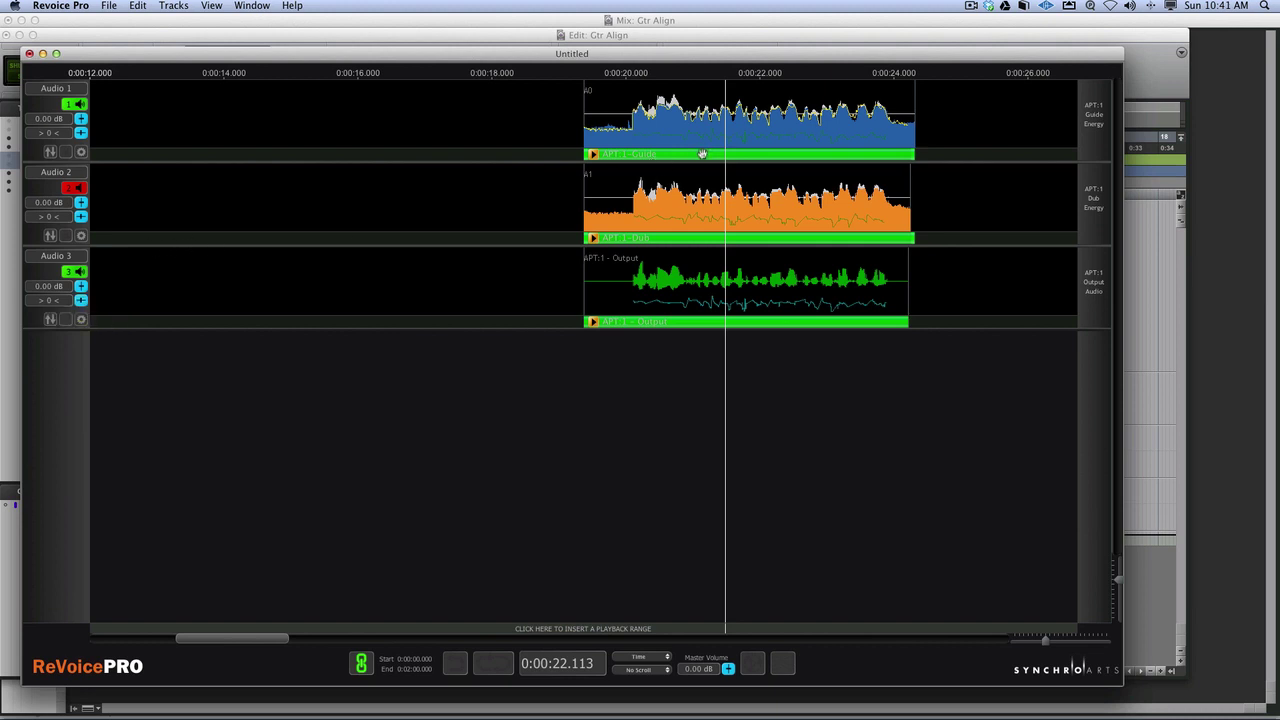
Add a new audio track and name it Double 1
click(173, 5)
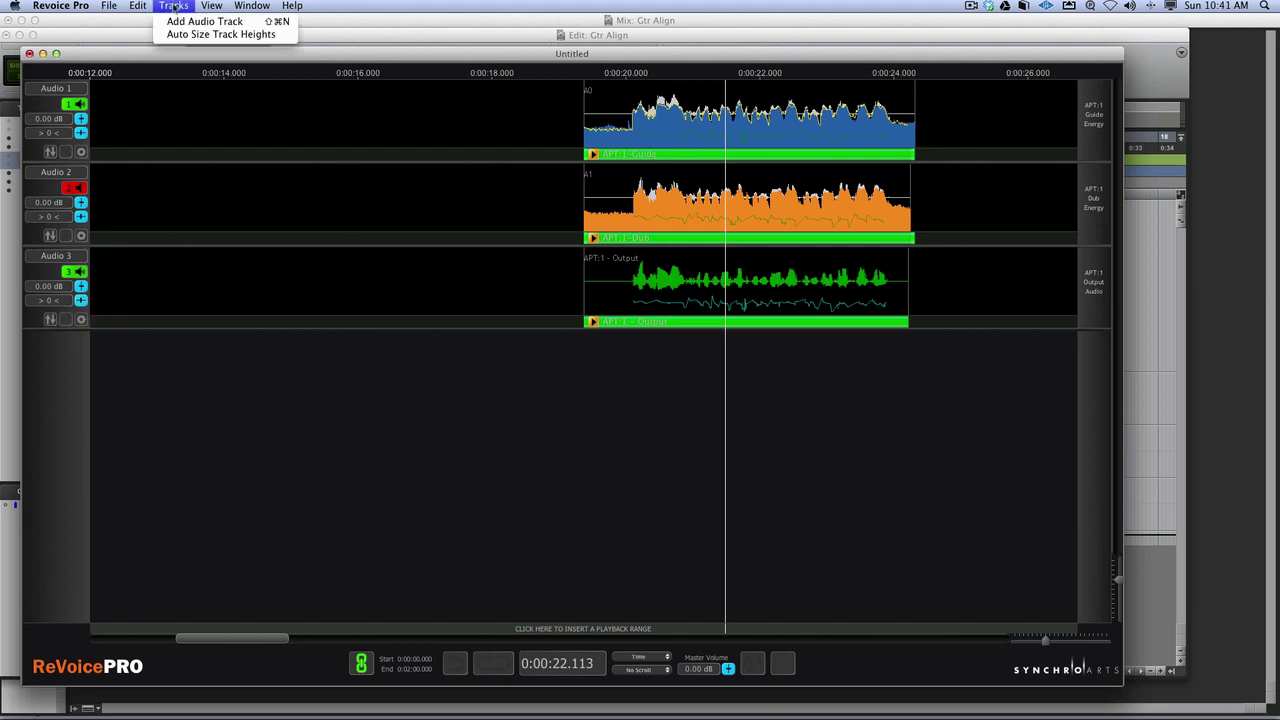
click(180, 22)
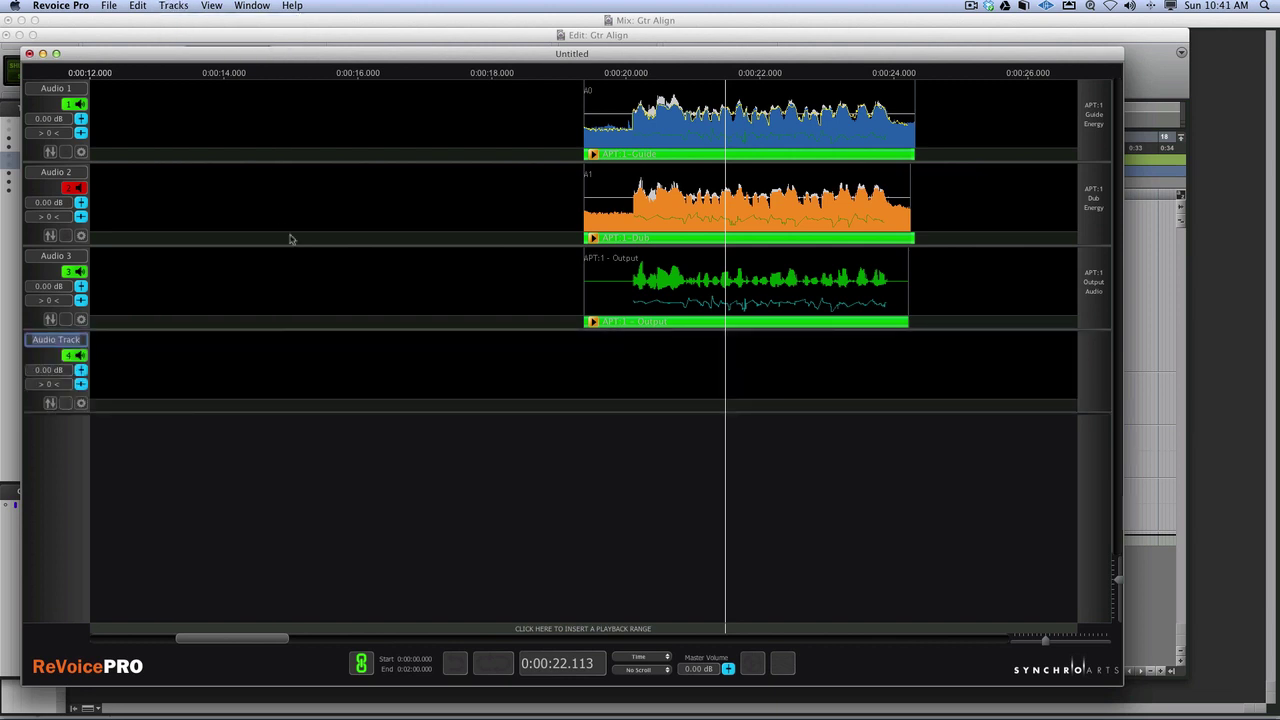
text(Double 1)
key(Return)
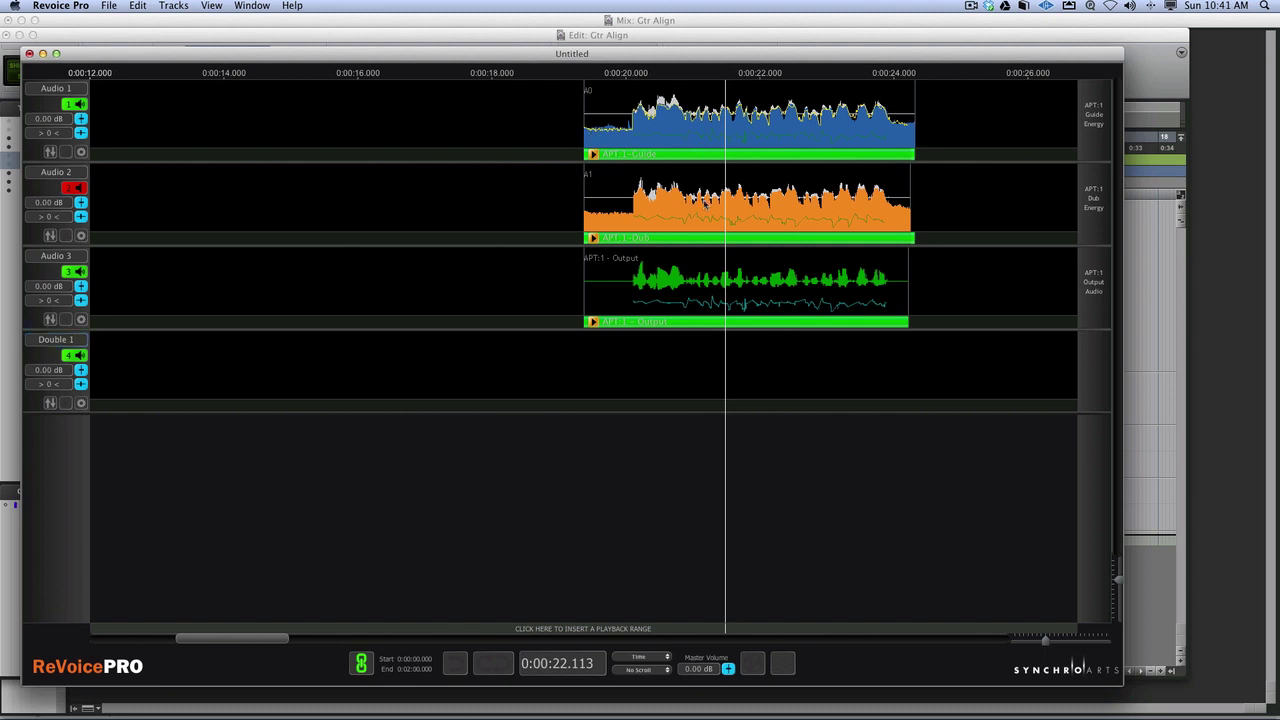
Delete the APT:1 process from the vocal tracks
right_click(759, 155)
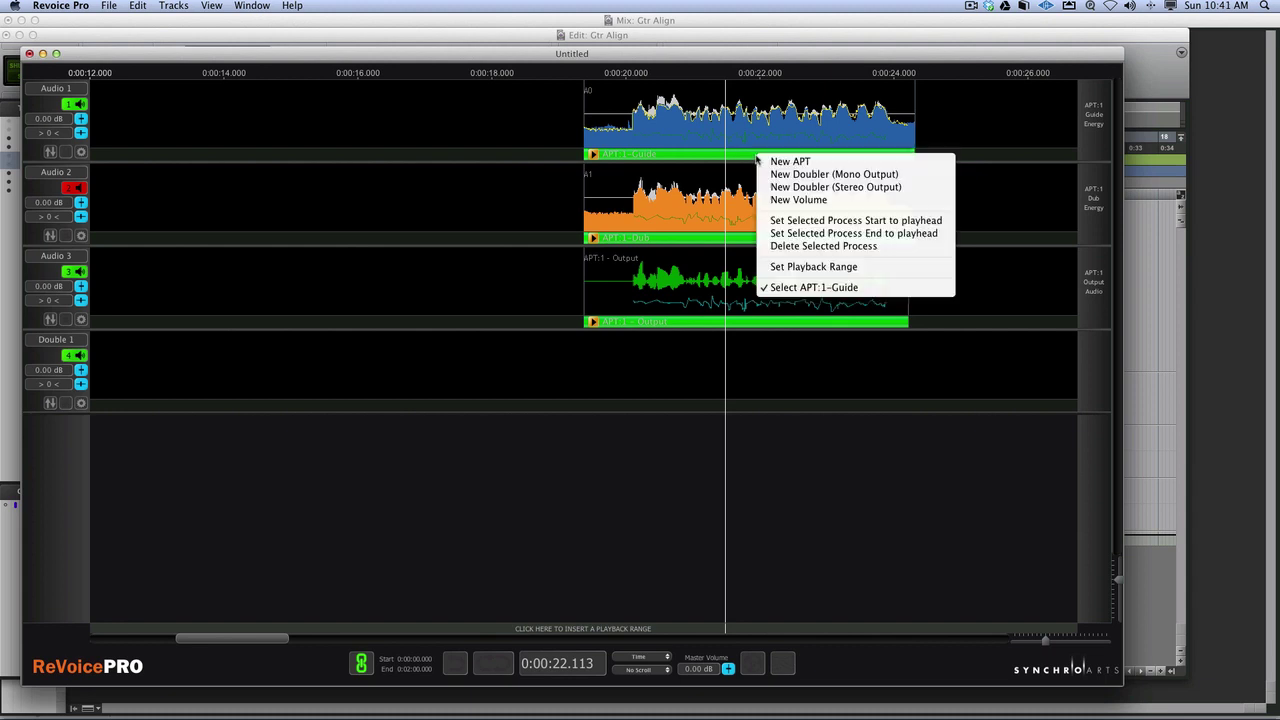
click(786, 248)
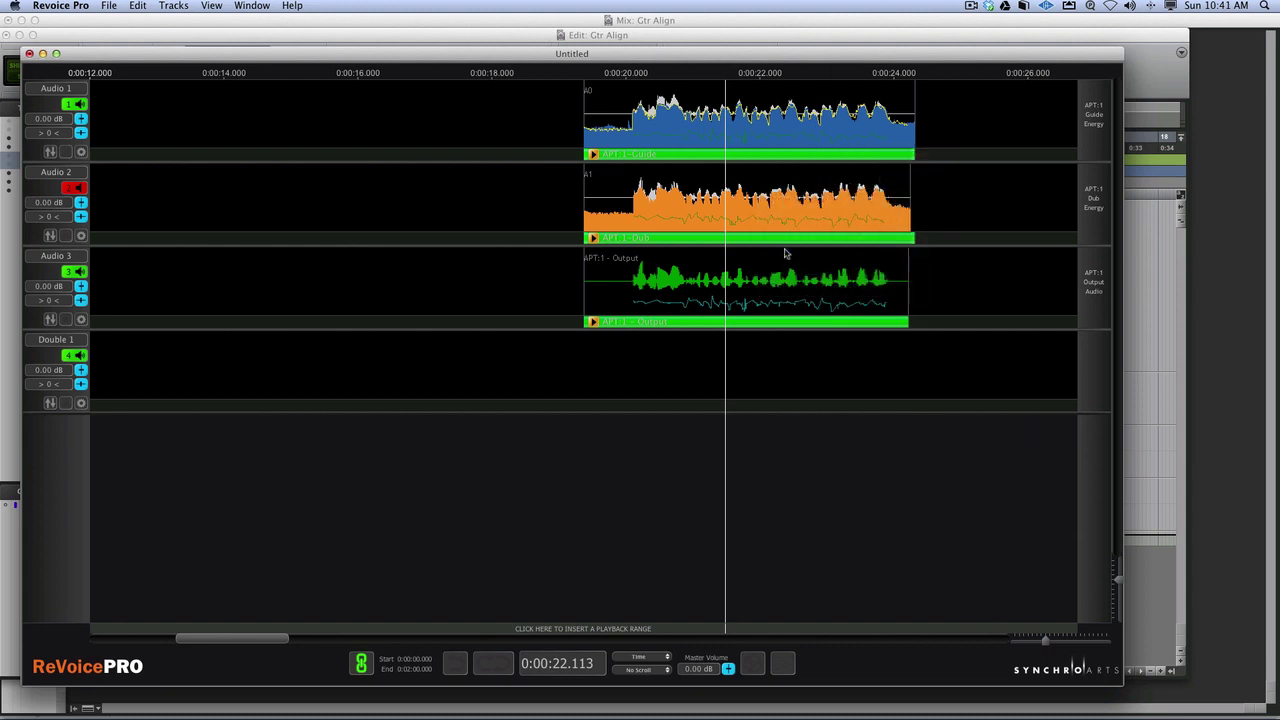
Create a new APT process from the Audio 1 clip with guide Audio 1, dub Audio 2 and output Audio 3
click(667, 112)
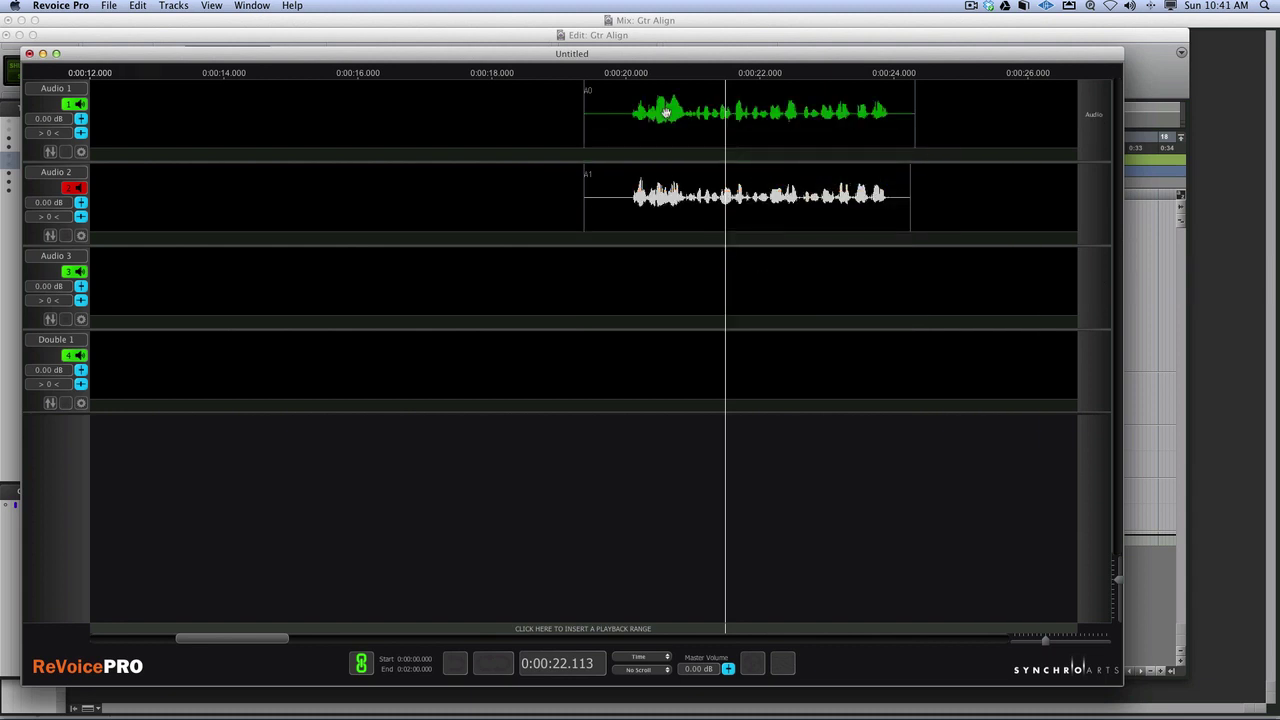
right_click(666, 180)
click(680, 160)
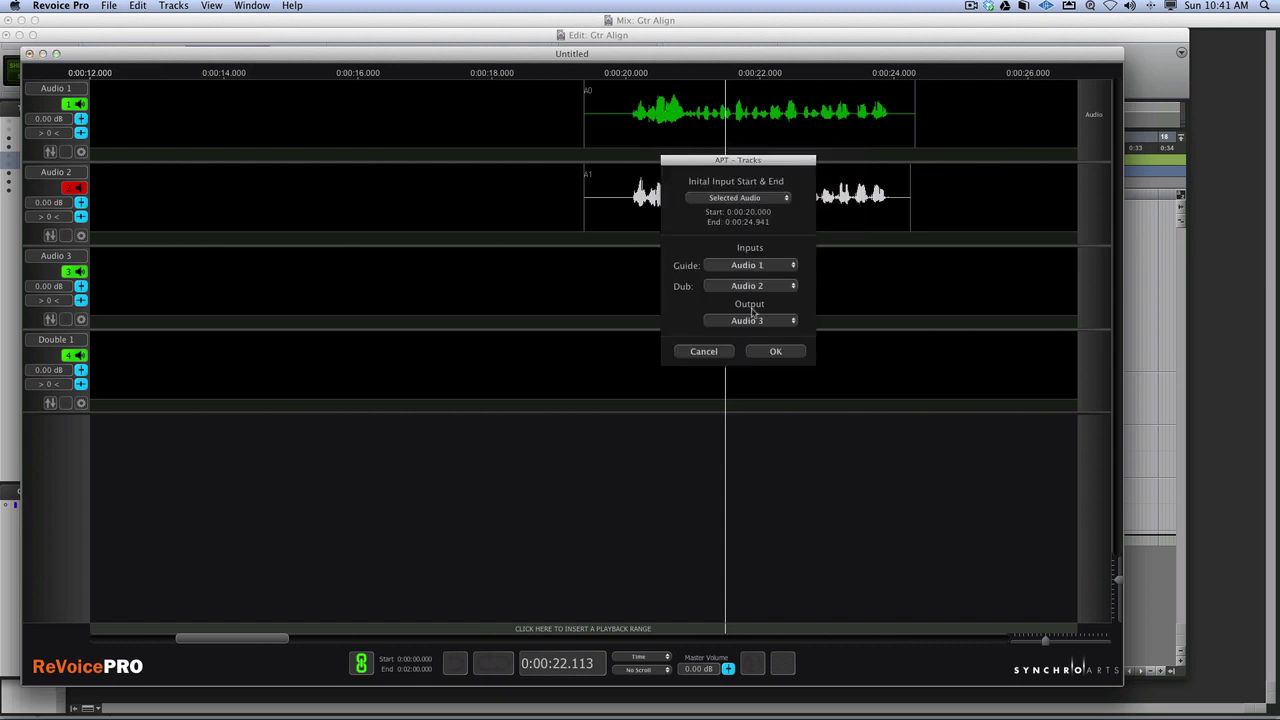
click(775, 352)
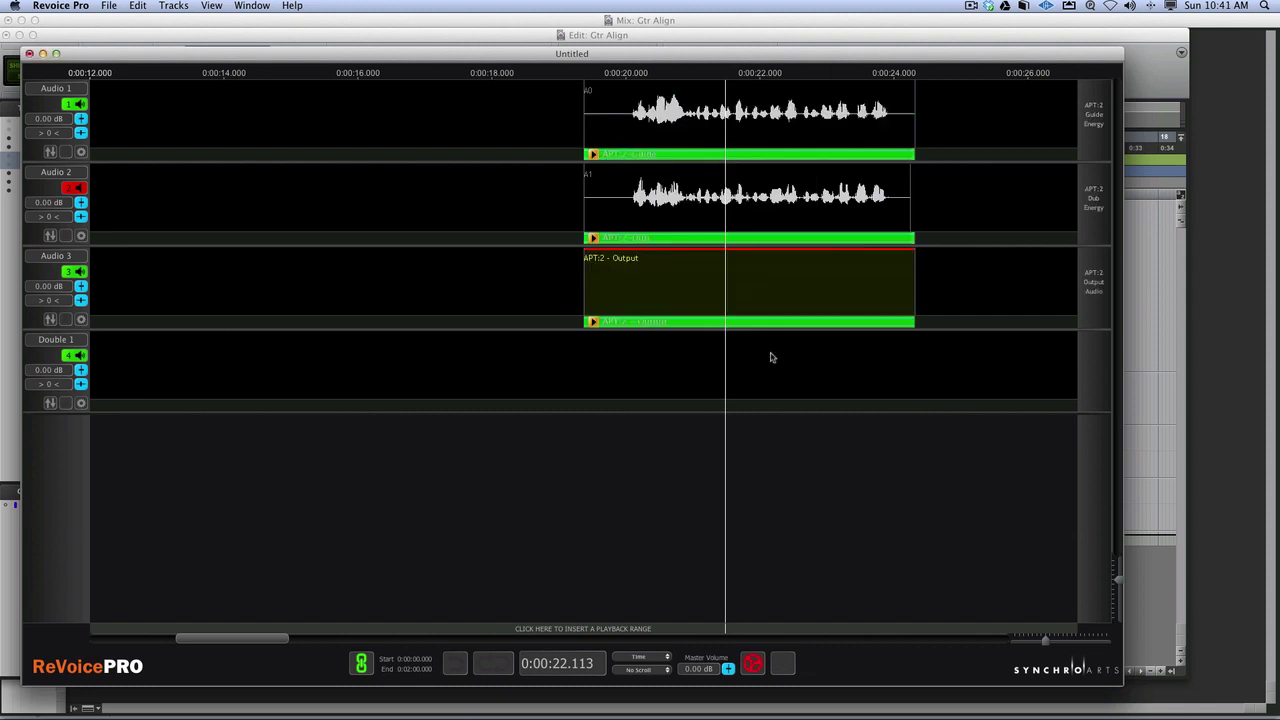
Apply the factory preset Vocal – Tightest Time and Pitch to the APT:2 process and close its settings to process the audio
double_click(719, 323)
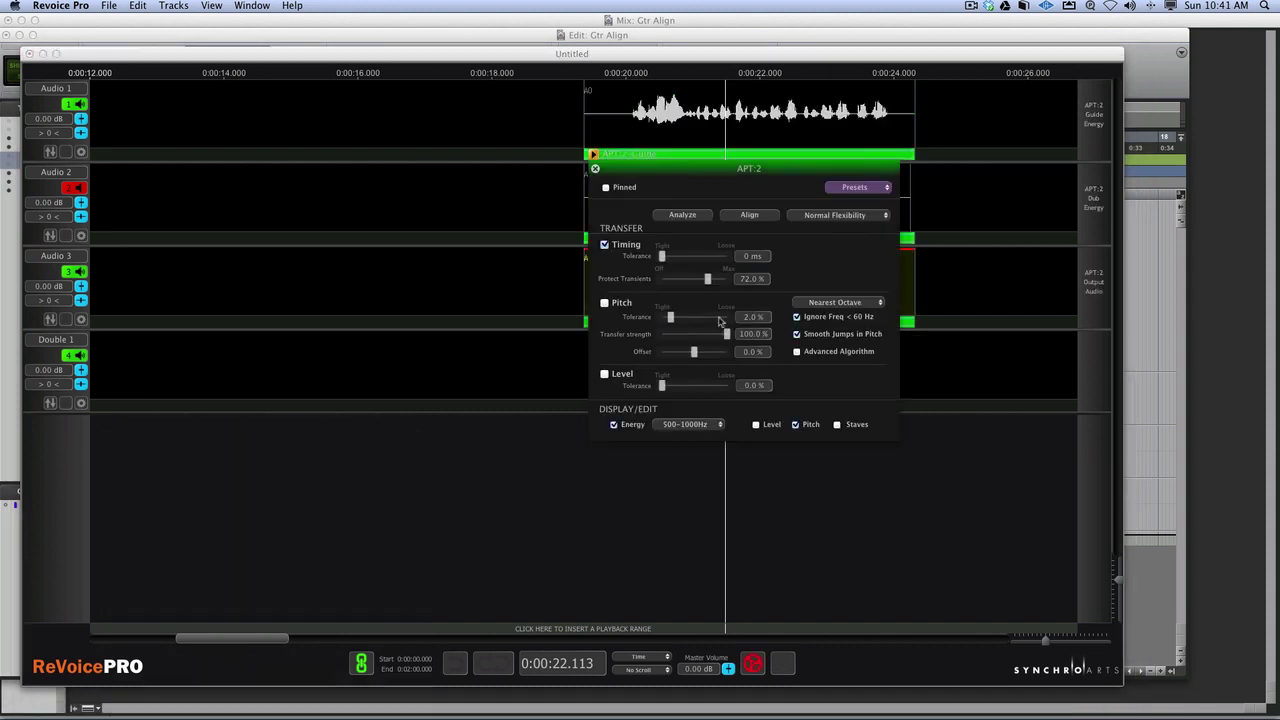
click(858, 191)
mouse_move(876, 203)
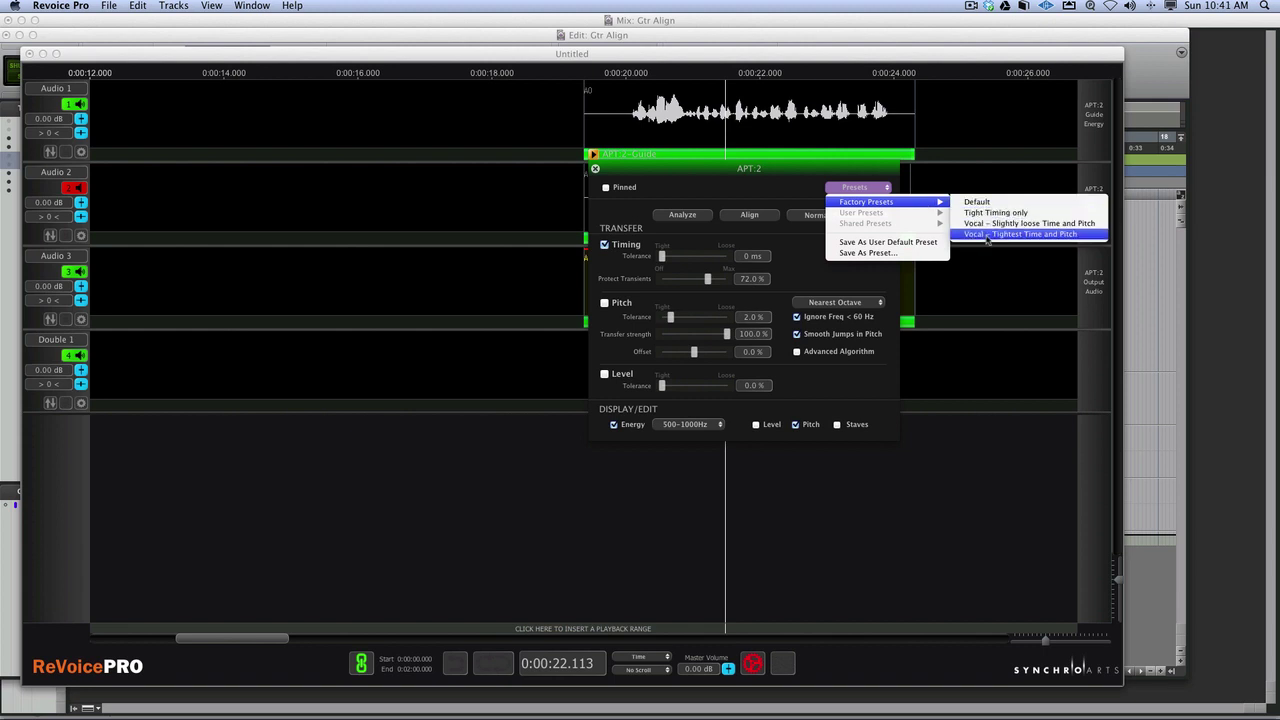
click(987, 238)
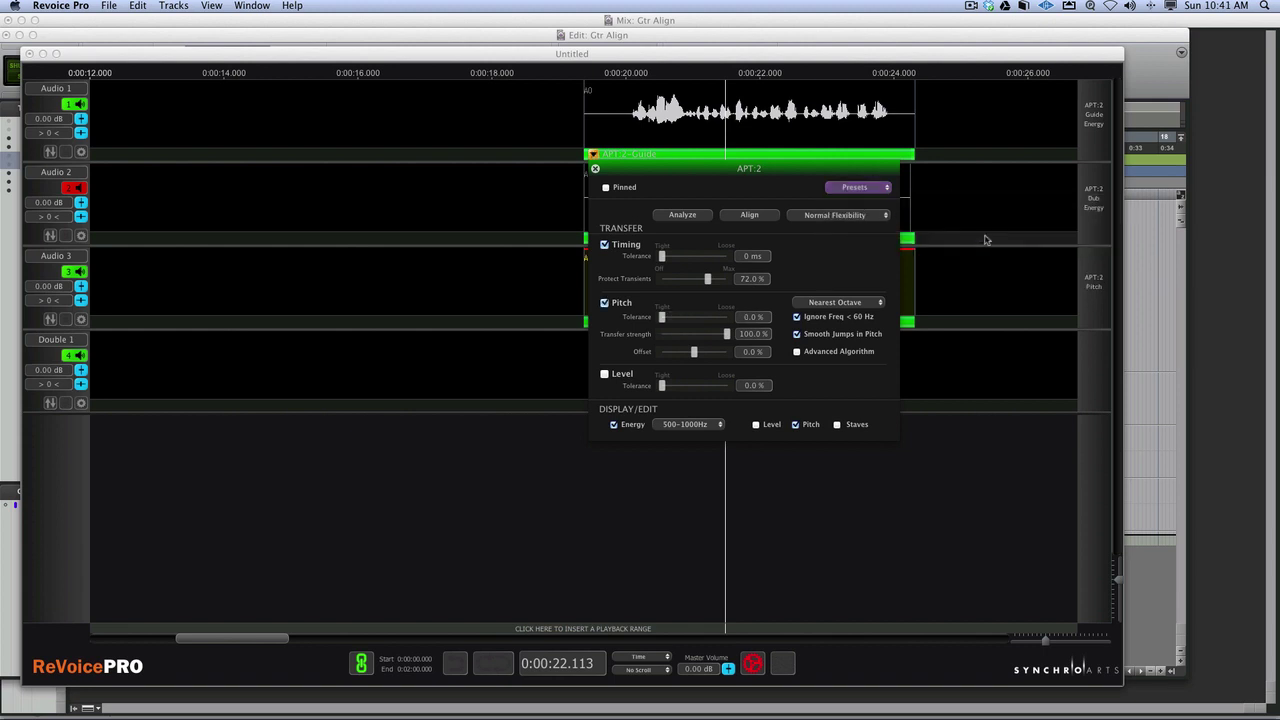
click(595, 169)
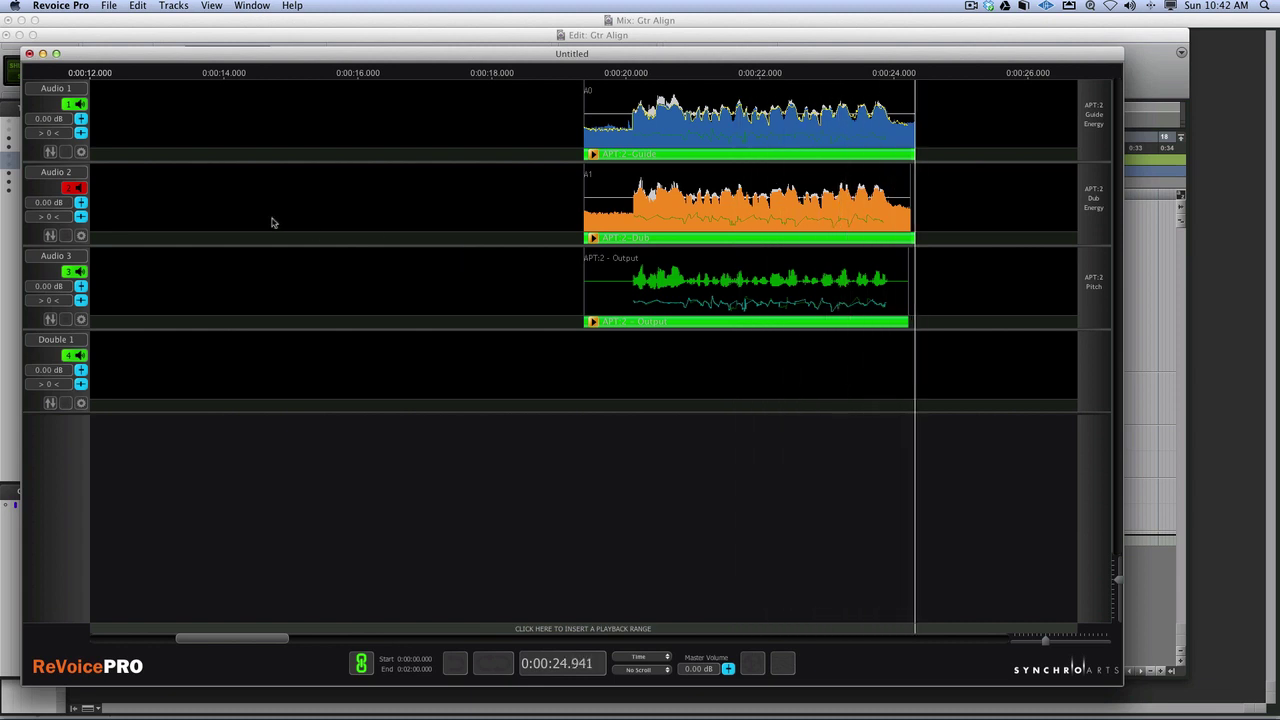
Create a stereo-output Doubler process over the selected audio with Audio 1 as input and Double 1 as output
right_click(711, 155)
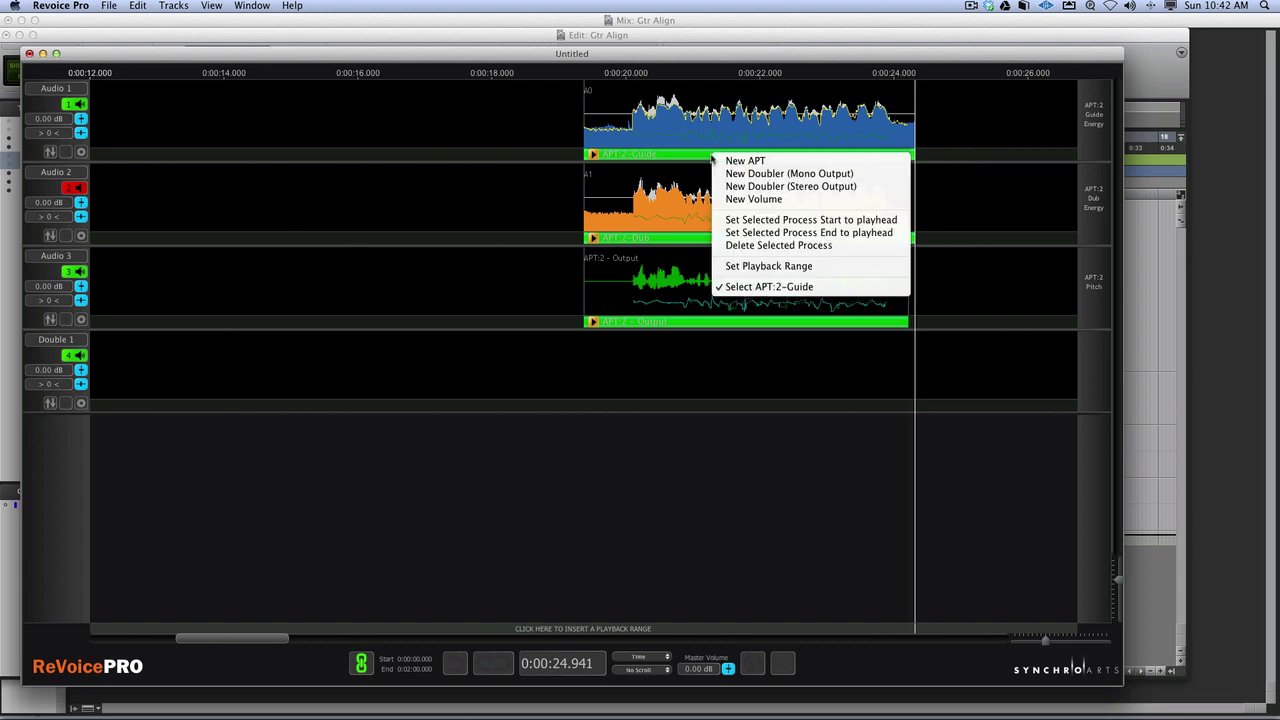
click(741, 187)
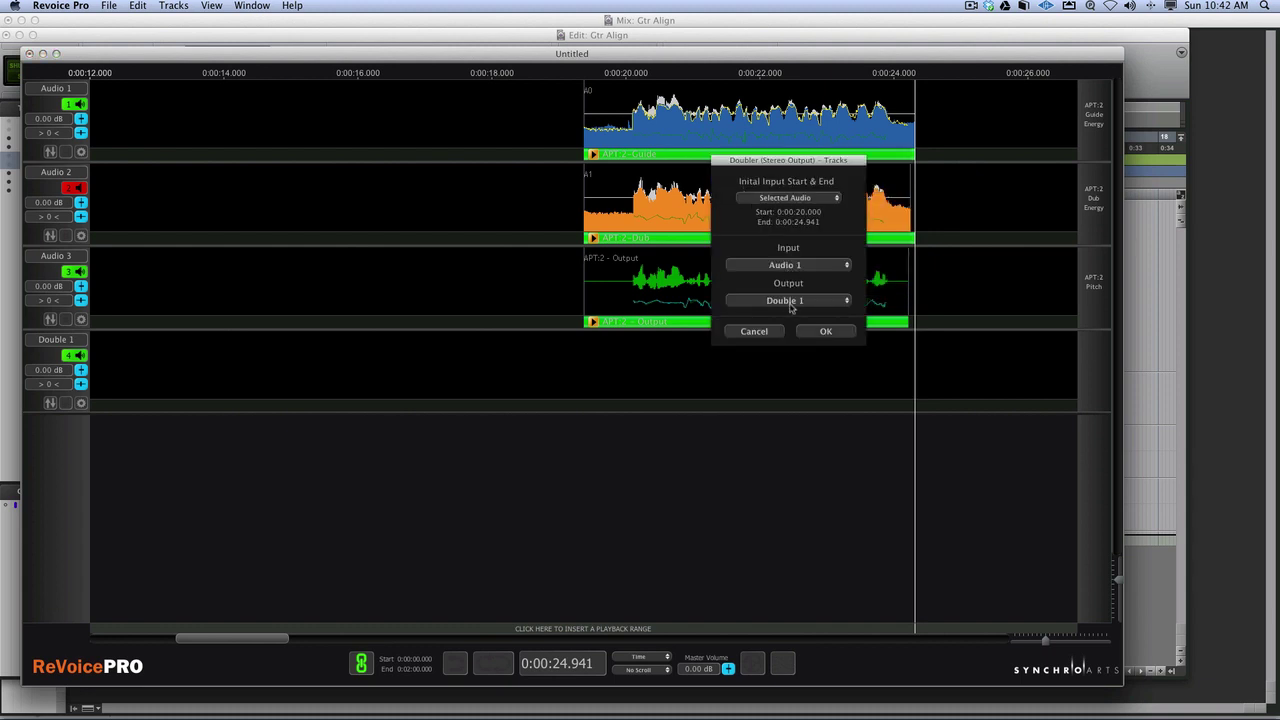
click(826, 333)
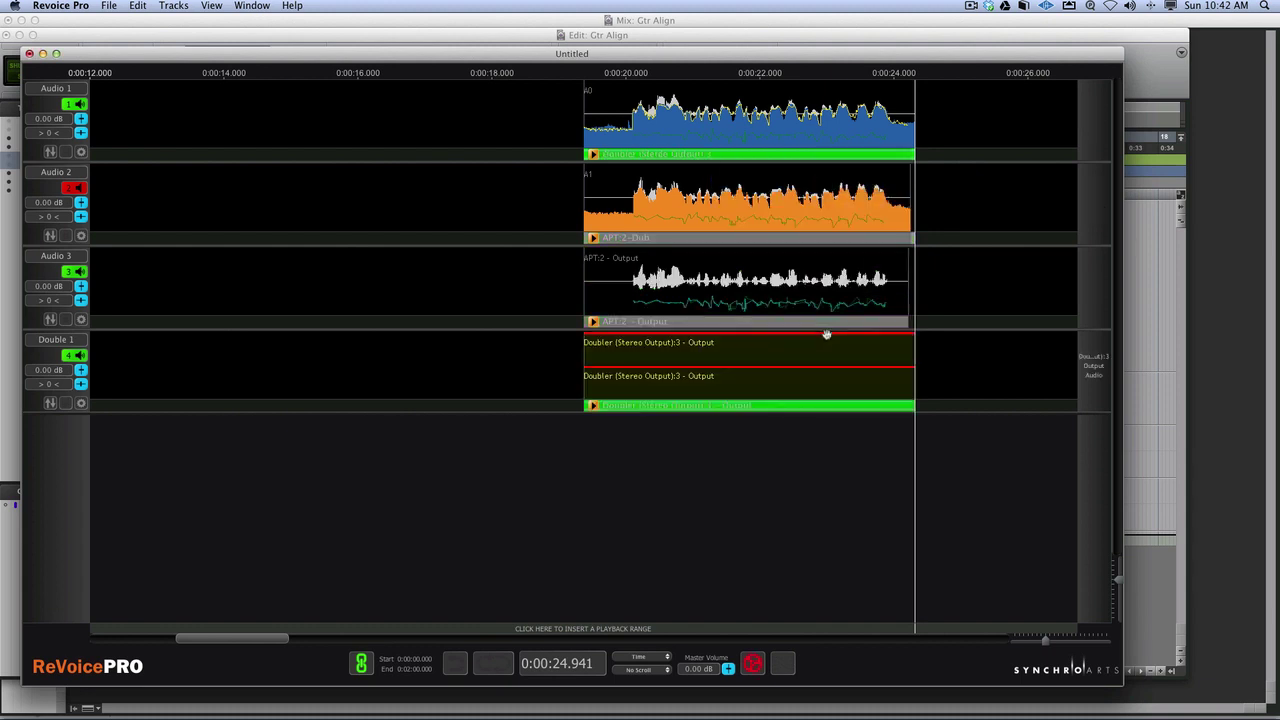
Open the settings of the stereo Doubler process on Double 1 and load a factory preset
double_click(681, 406)
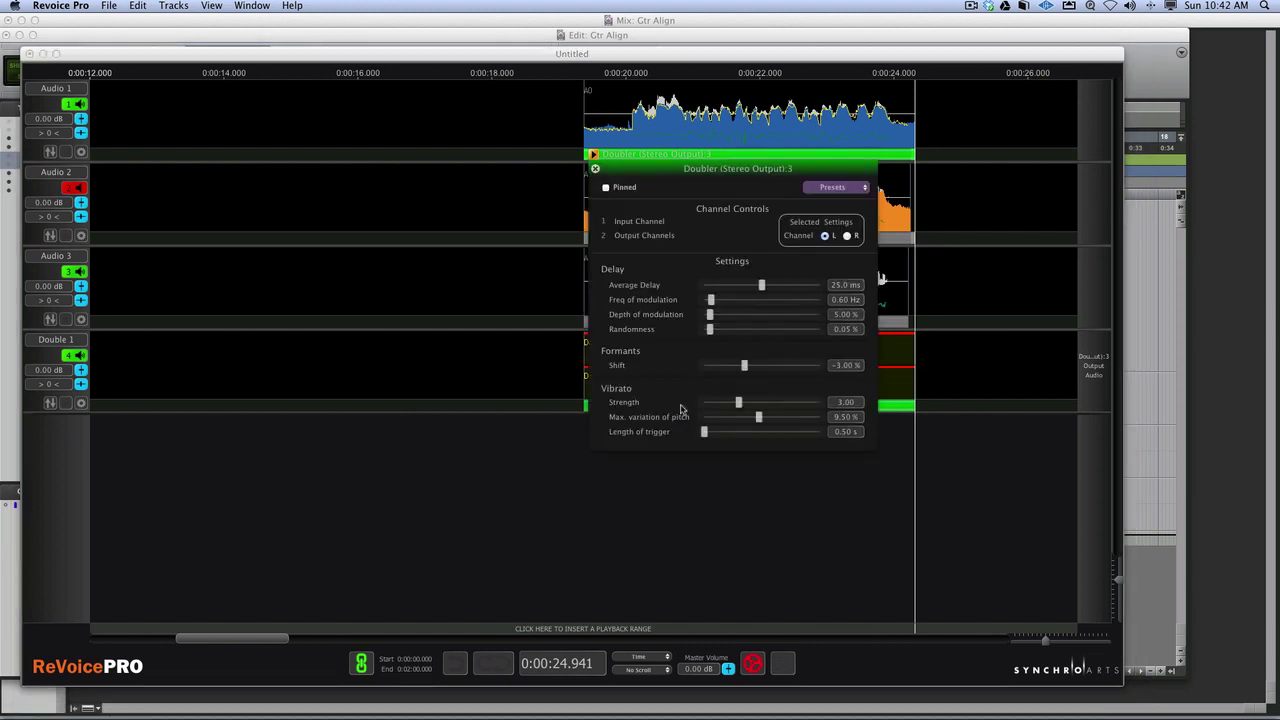
click(845, 189)
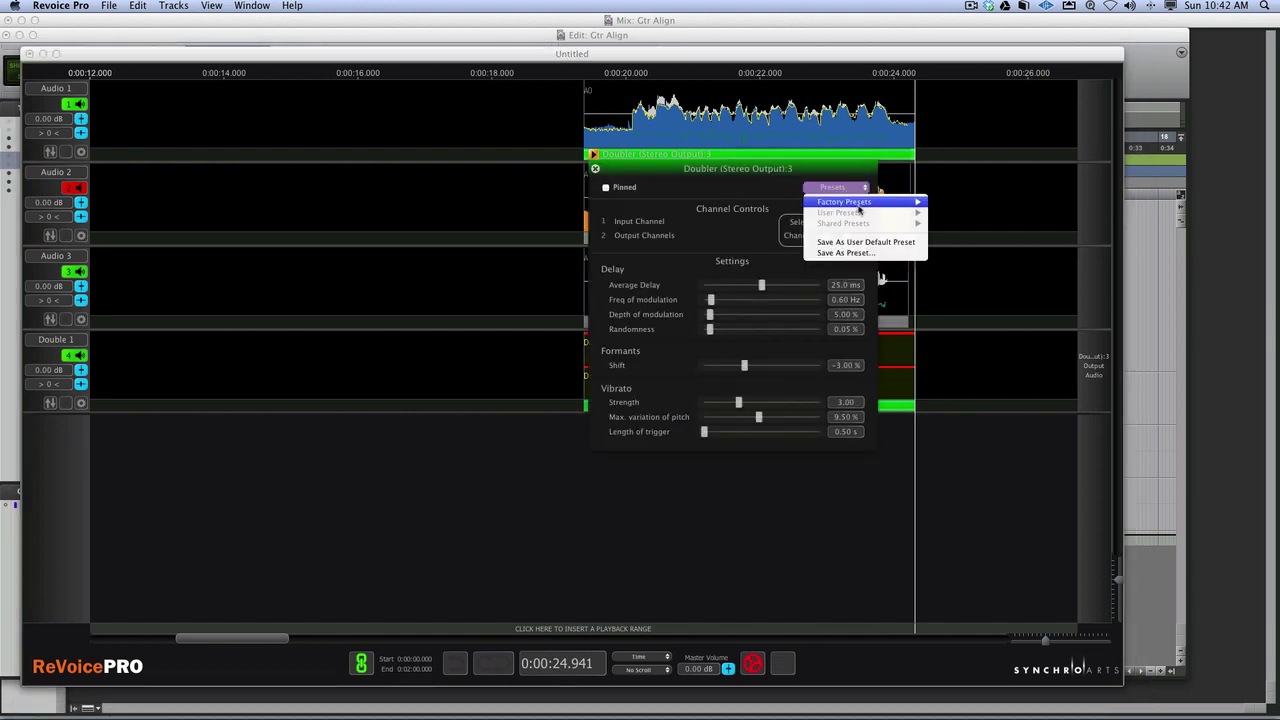
mouse_move(859, 205)
click(1006, 234)
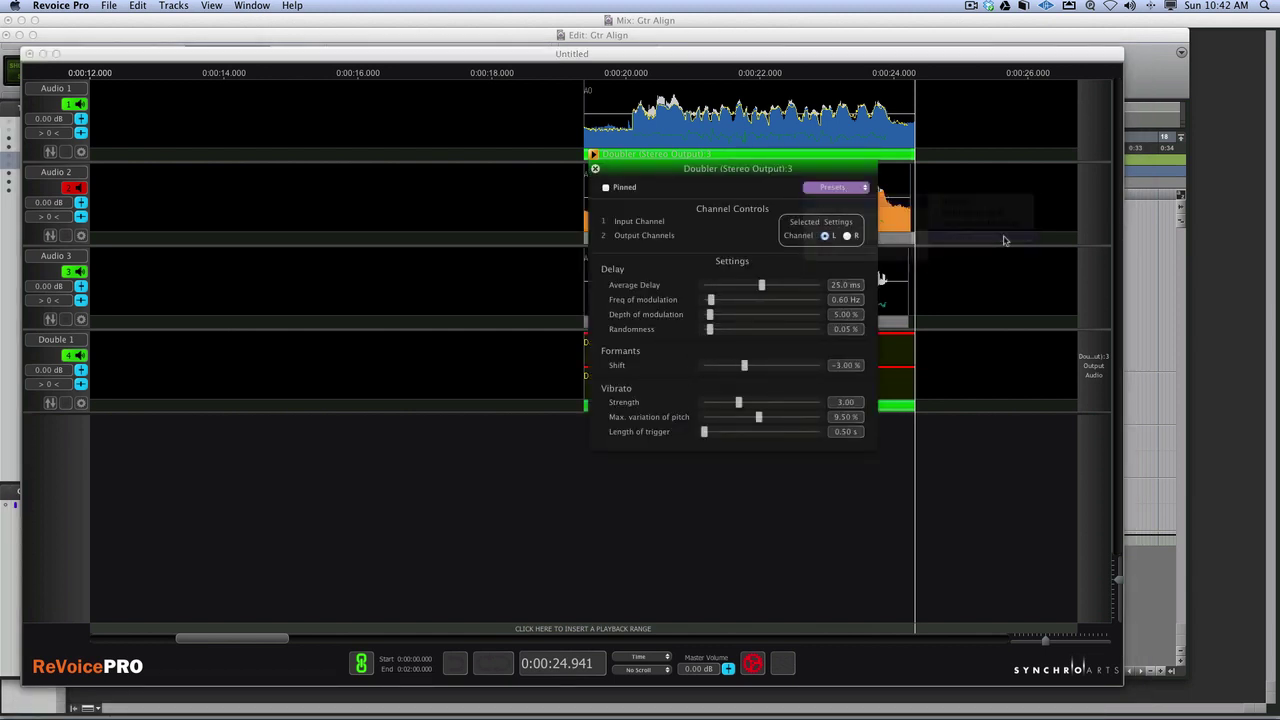
Move the Doubler settings on Double 1 clear of the clips, close them to process the audio, and play the result
drag(617, 163, 276, 160)
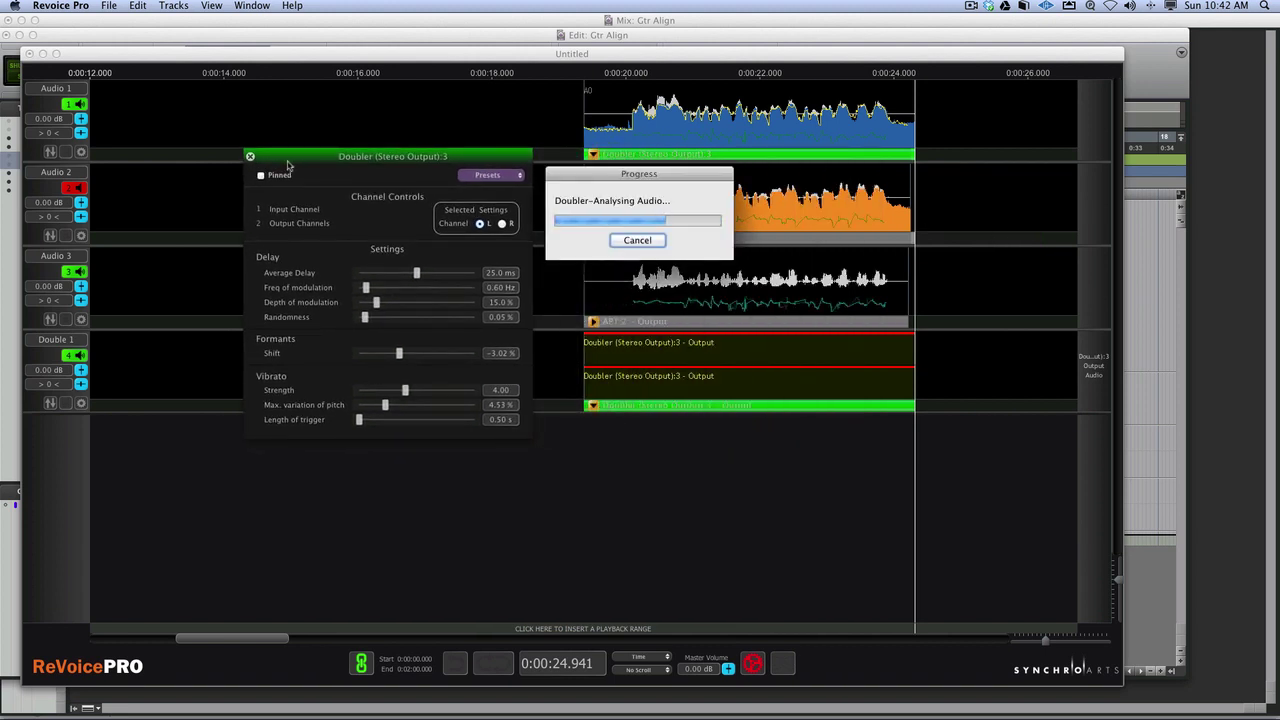
click(250, 157)
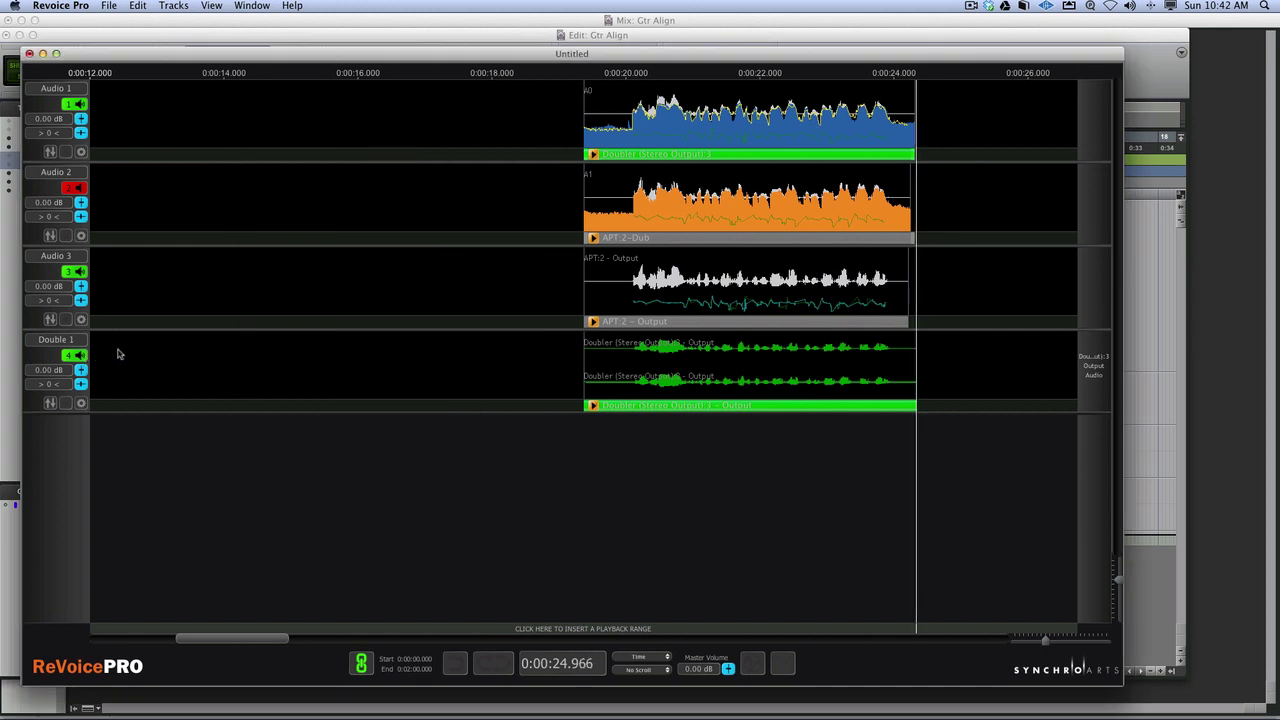
key(space)
click(676, 321)
right_click(677, 322)
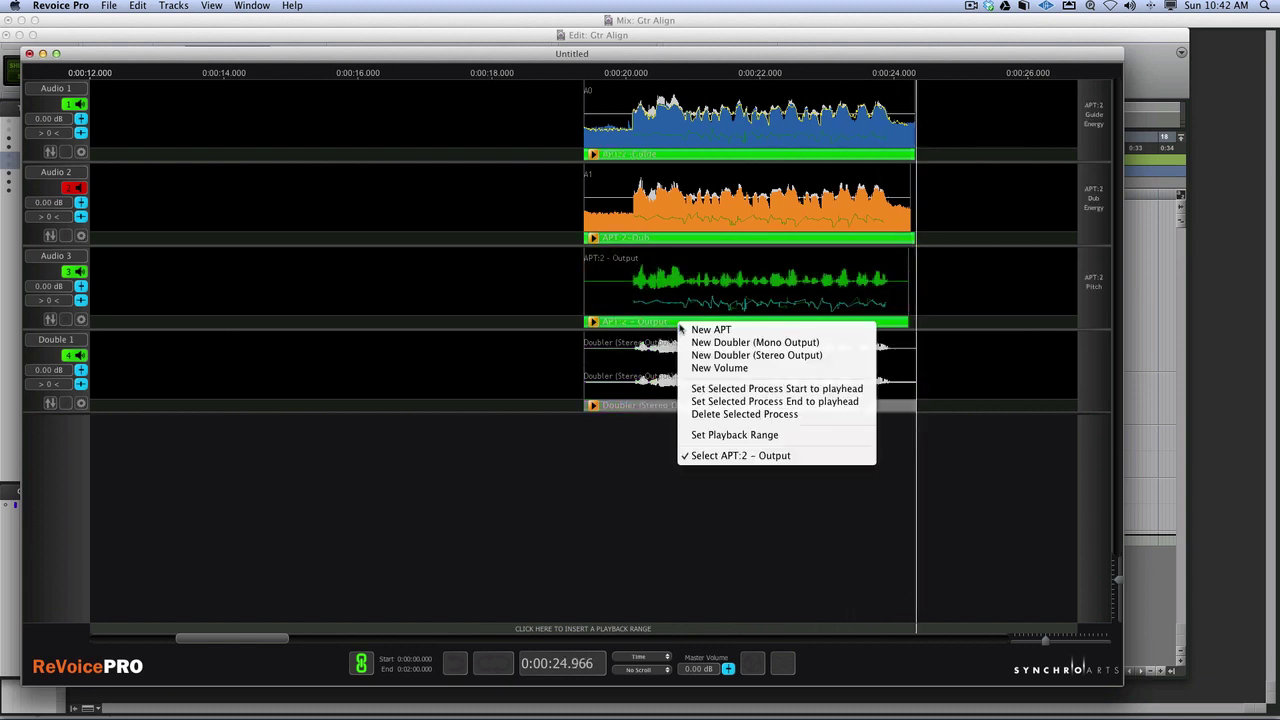
click(727, 356)
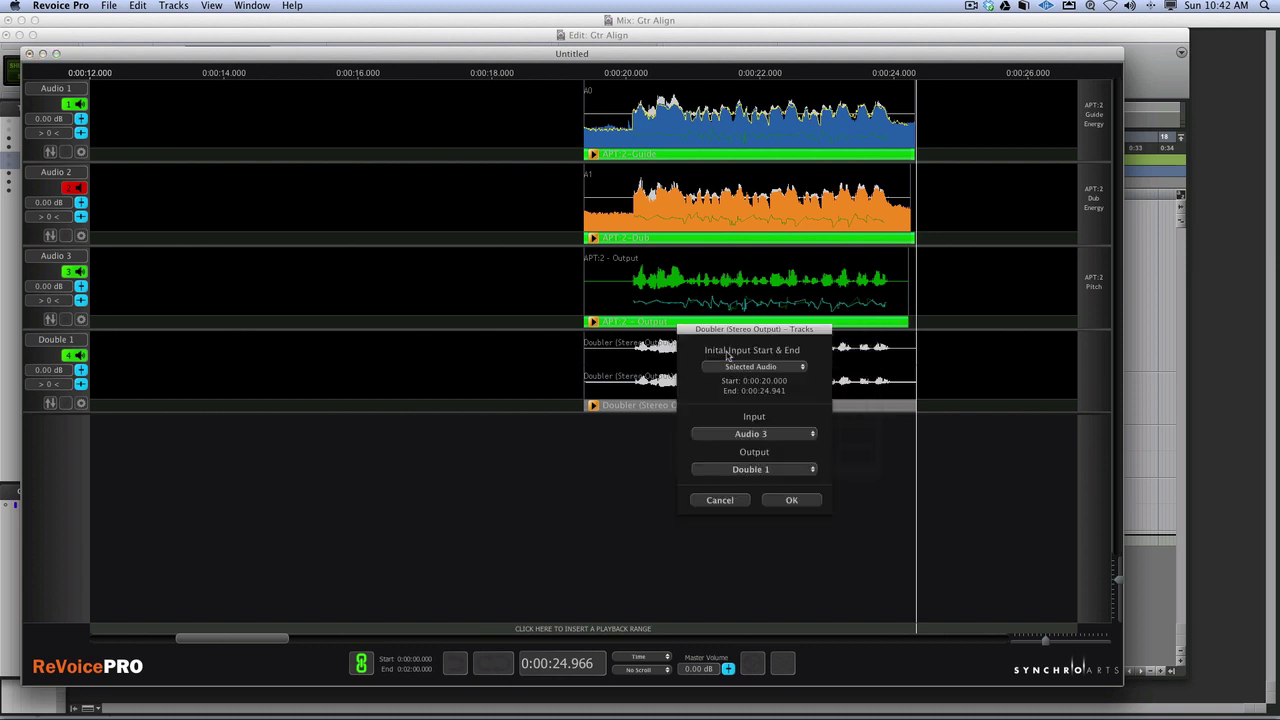
click(729, 500)
Add an audio track and create a stereo-output Doubler over the selected audio with Audio 3 as input and the new Audio Track as output
click(137, 6)
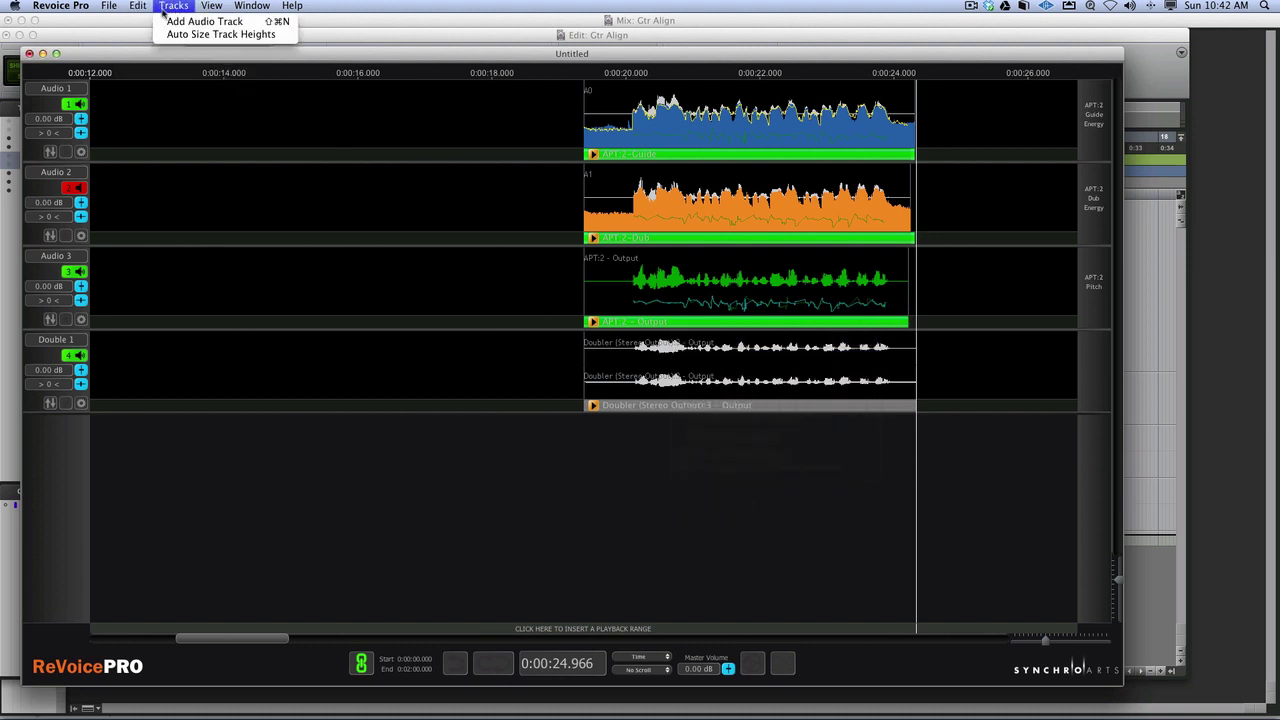
click(165, 27)
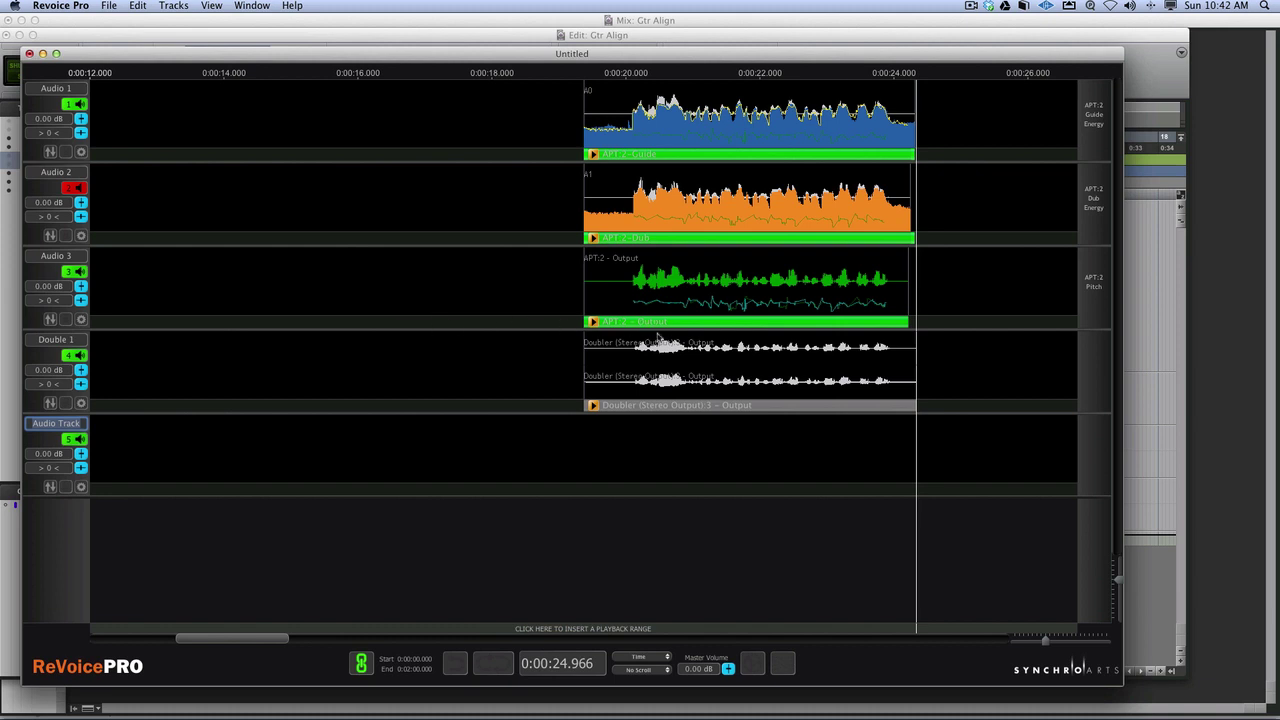
right_click(664, 322)
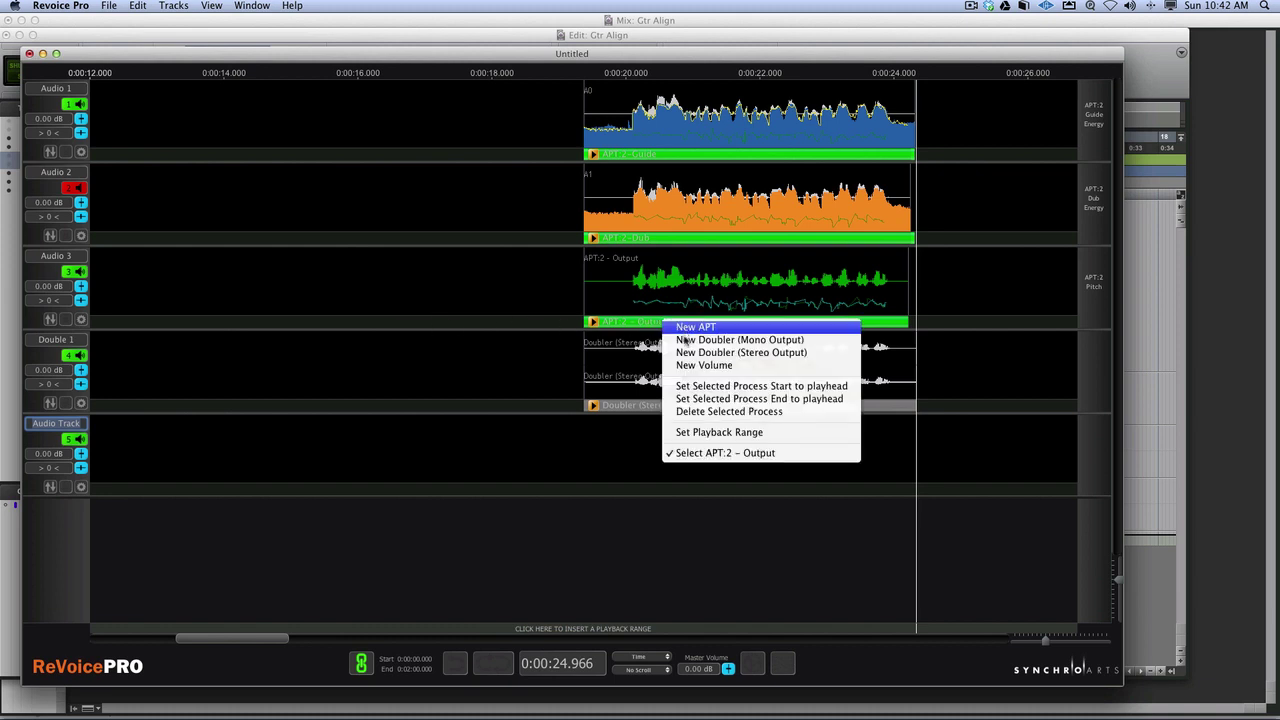
click(697, 353)
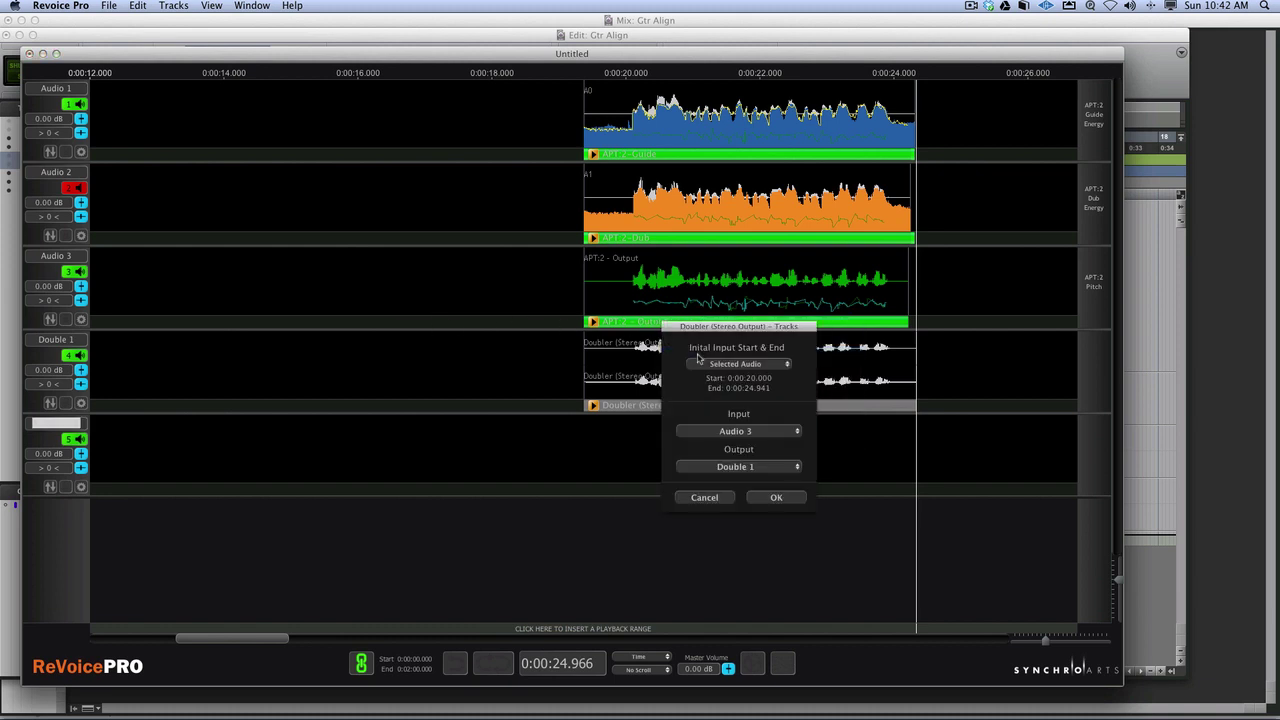
click(755, 466)
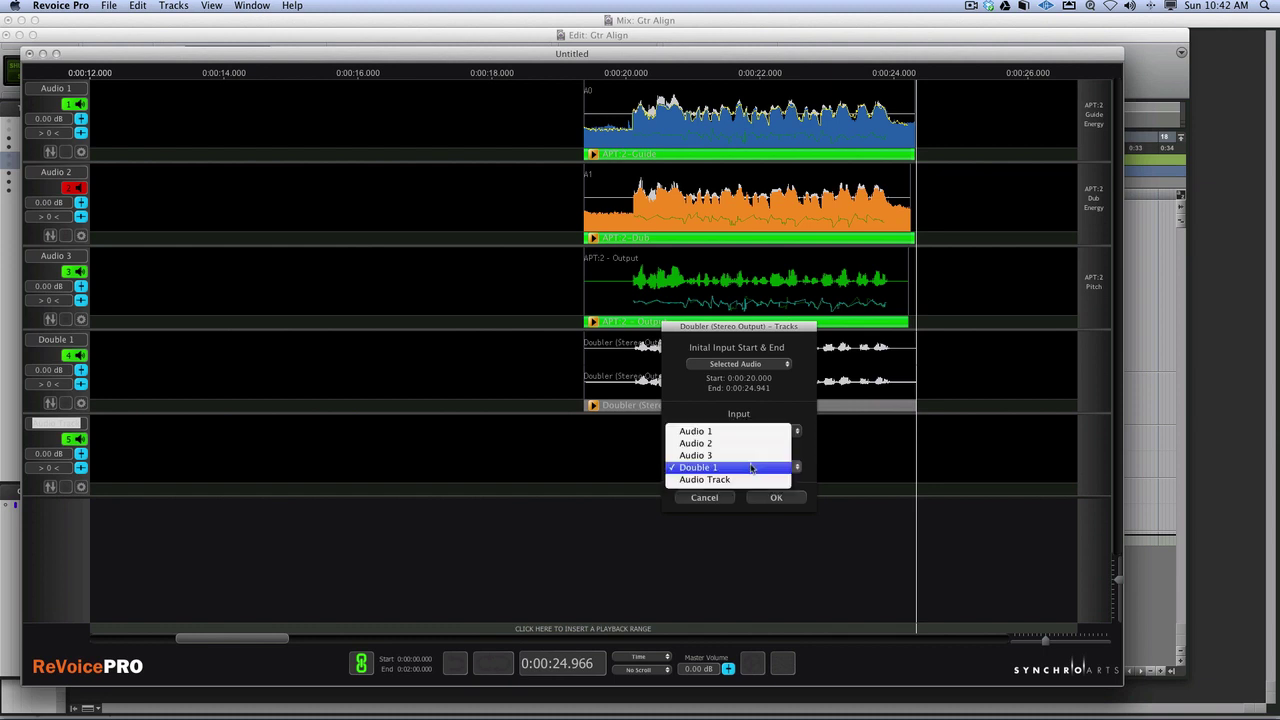
click(750, 481)
click(770, 497)
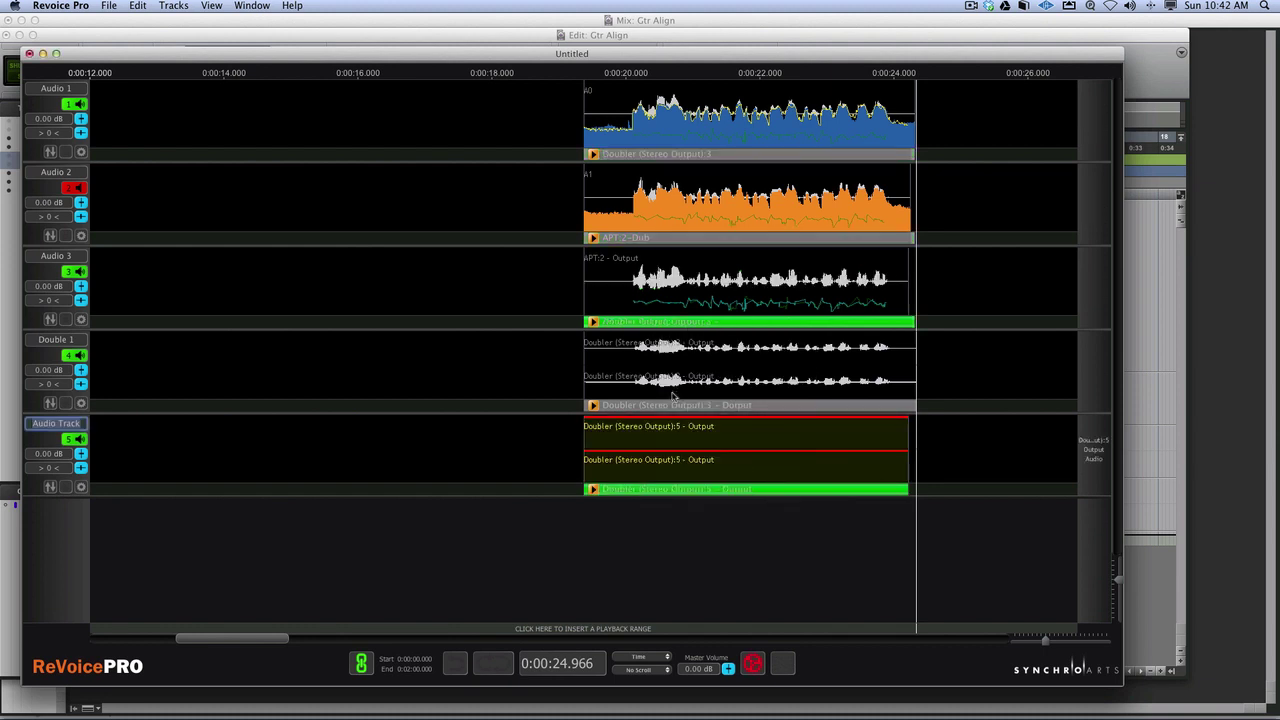
Open the settings of the stereo Doubler fed by Audio 3, close them to process the audio, and play the result
click(677, 491)
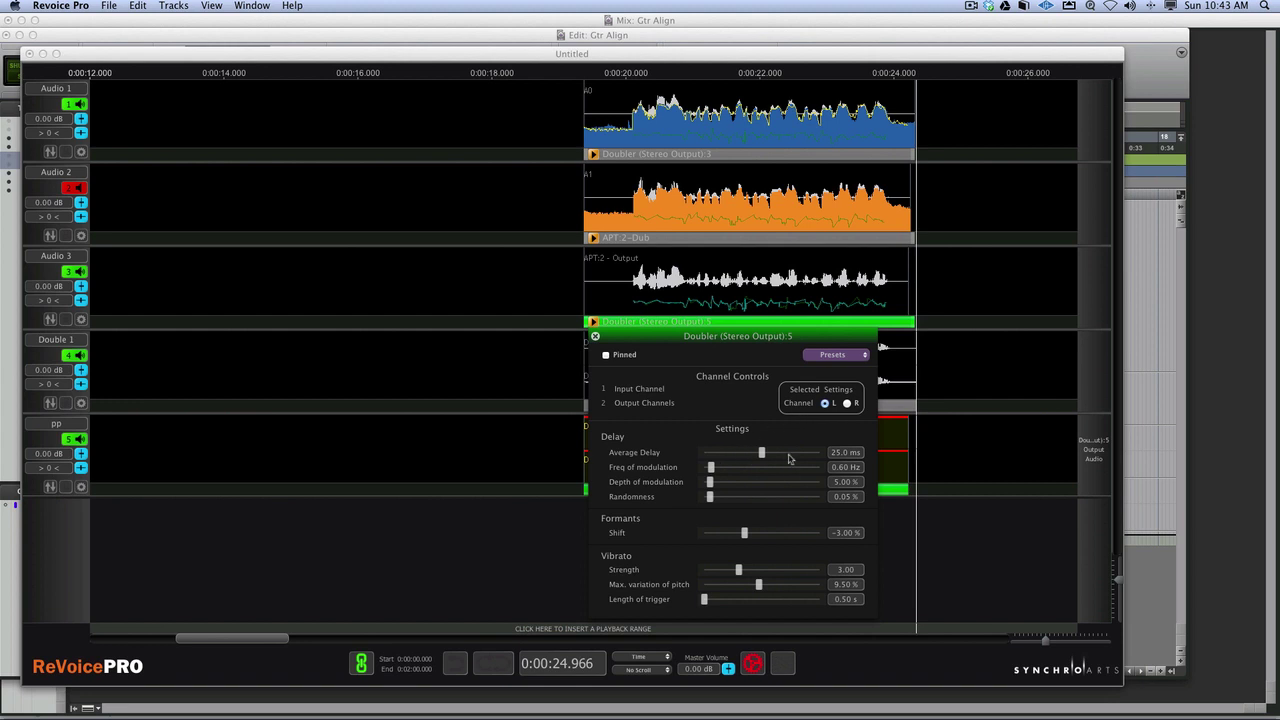
drag(789, 458, 795, 458)
drag(712, 498, 736, 535)
click(595, 337)
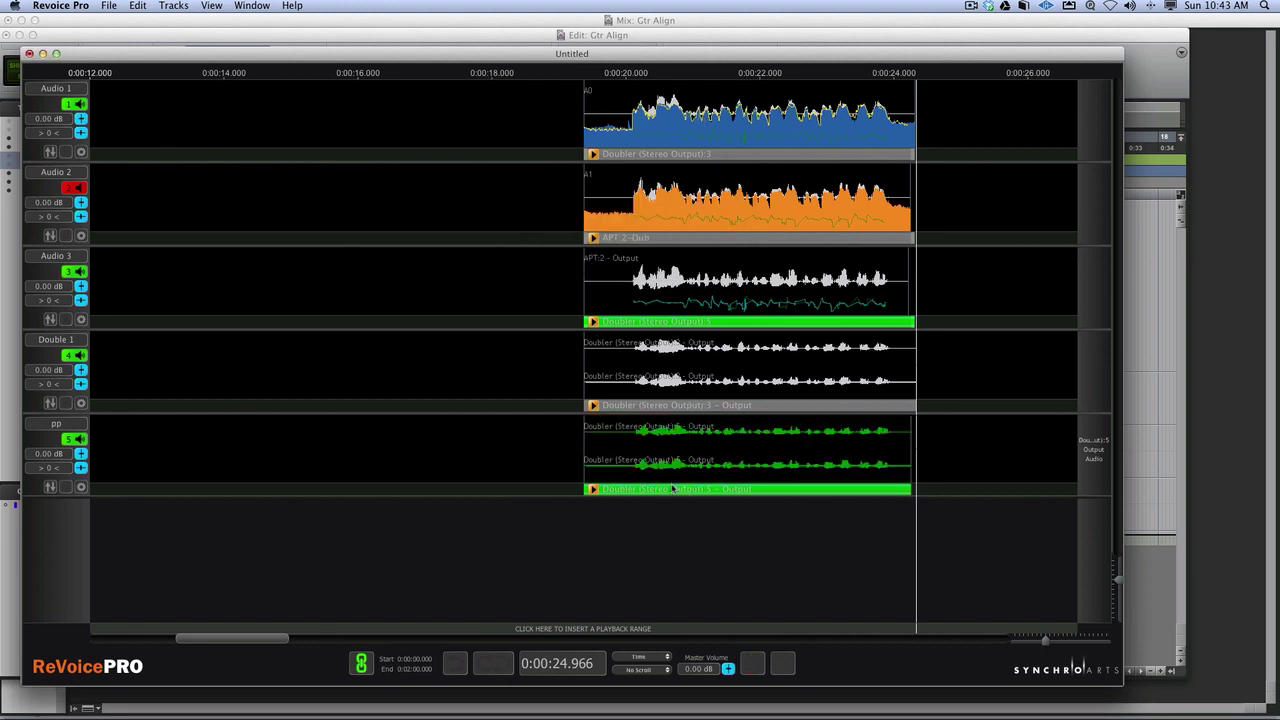
key(space)
Select the APT:2 output on Audio 3, switch to Pro Tools and spot it over the selected Vocal 2.01 clip with Revoice Pro Link
drag(470, 48, 734, 147)
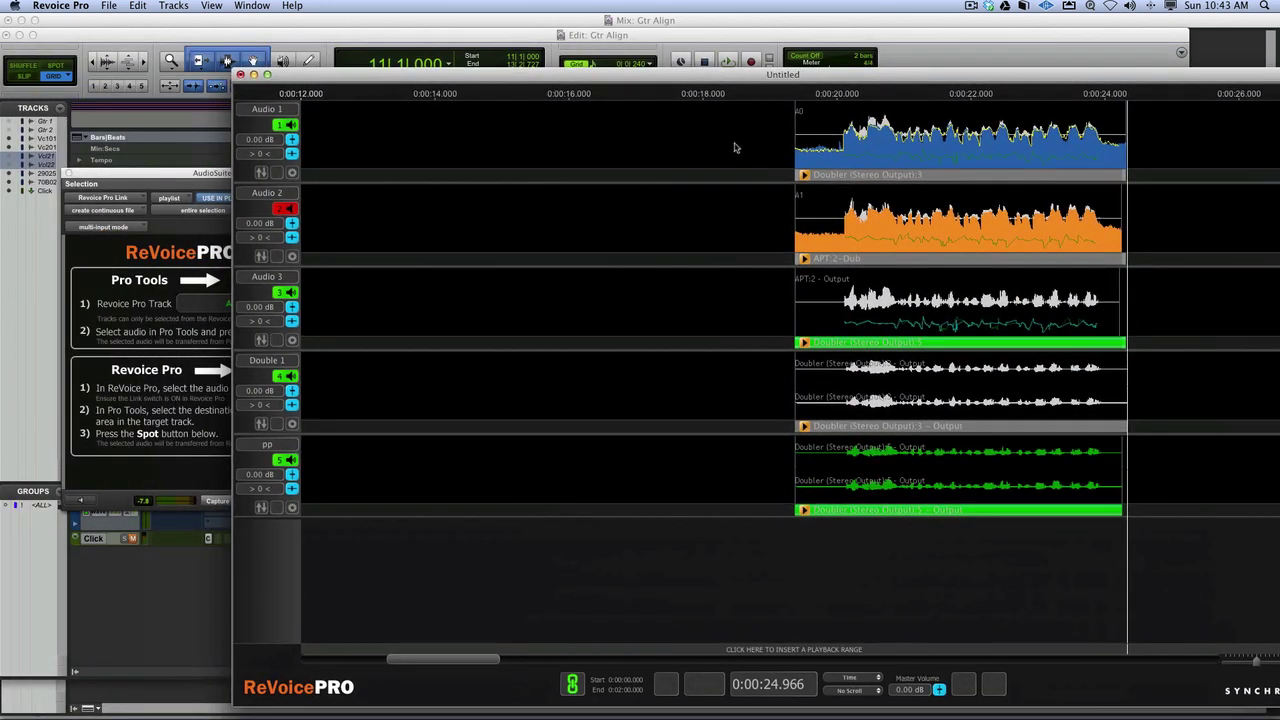
click(871, 292)
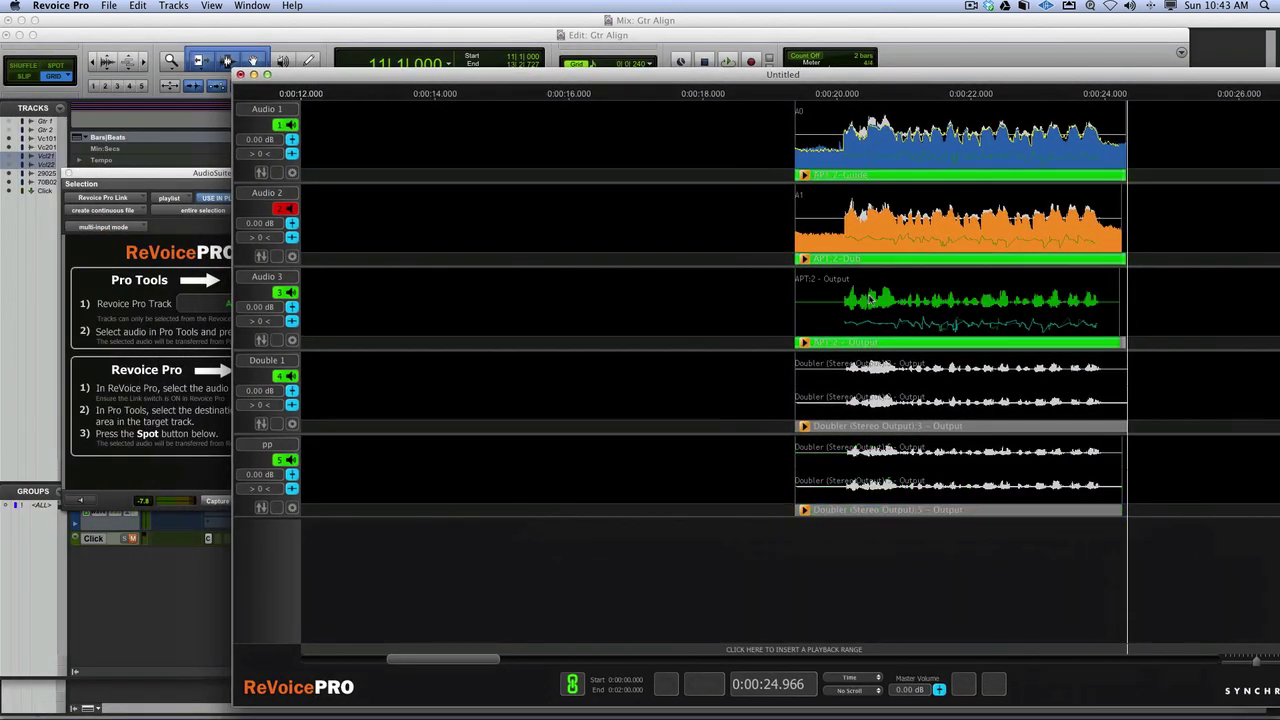
click(168, 316)
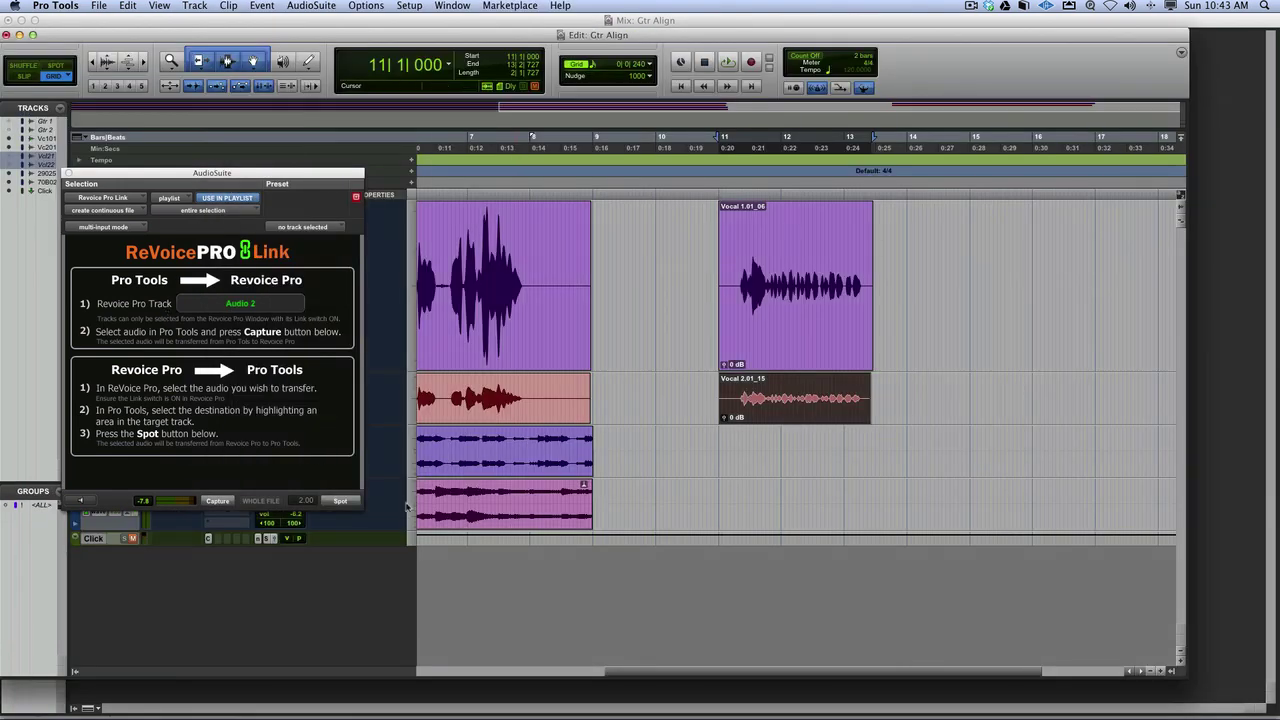
click(338, 502)
Play back the vocals with the aligned Vocal 2.01 clip, stop playback, and close the Revoice Pro Link window
key(space)
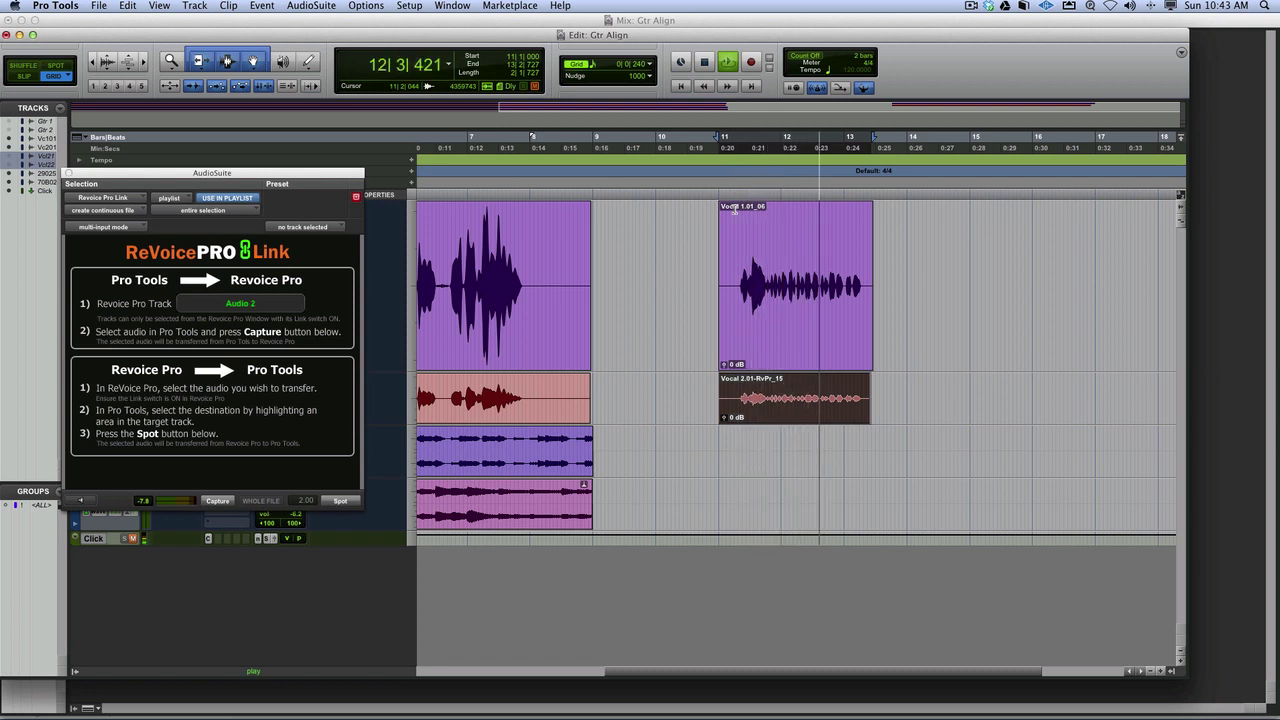
key(space)
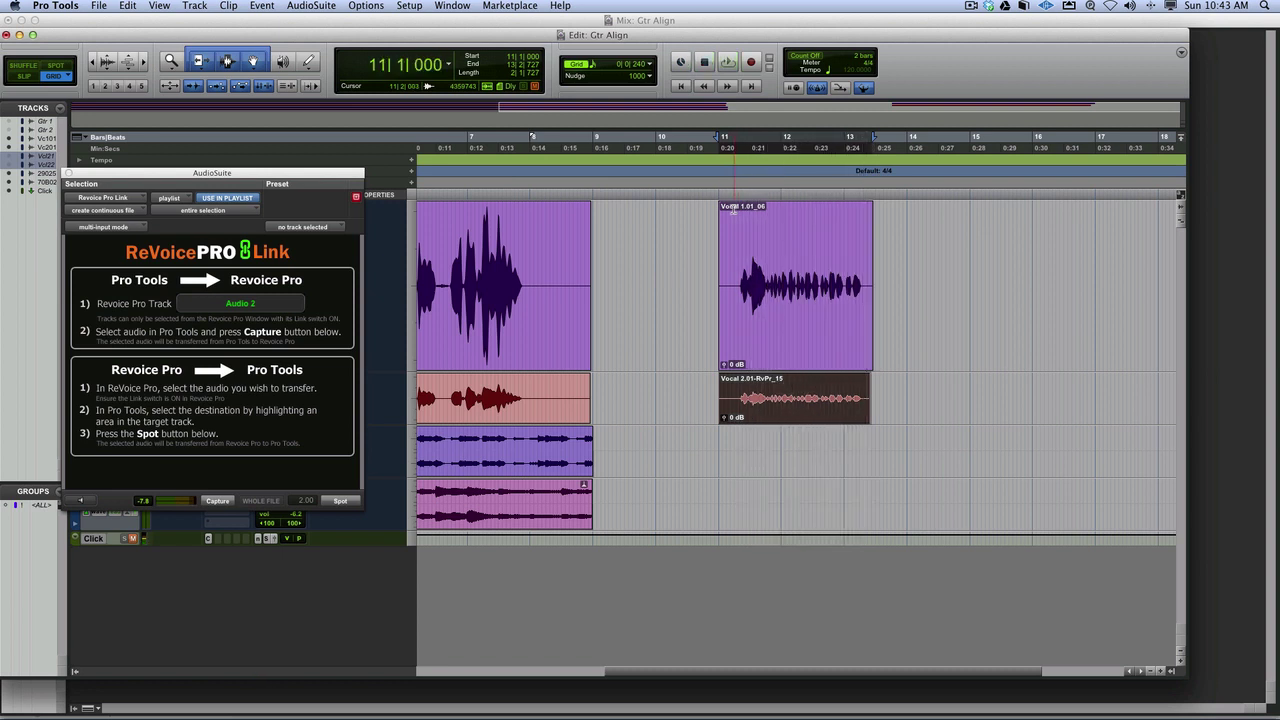
click(68, 173)
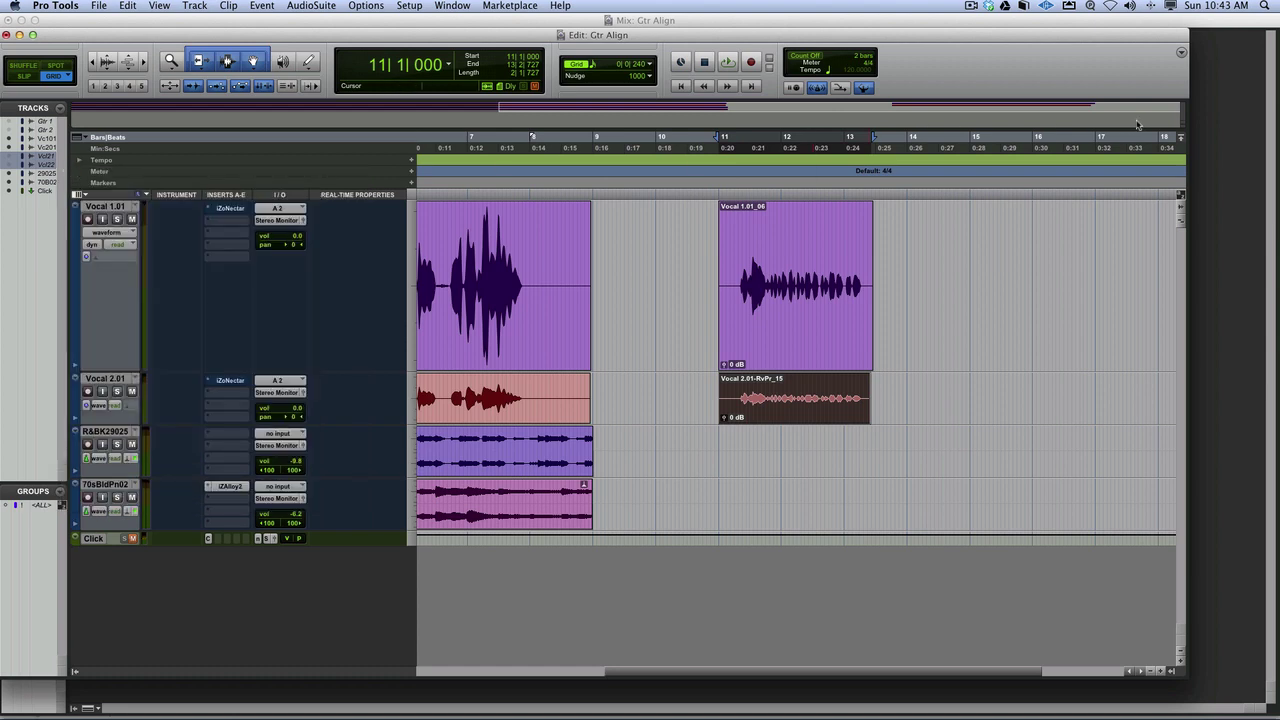
Switch to Revoice Pro and start an audio export with the save dialog expanded to show the full file browser
key(super+Tab)
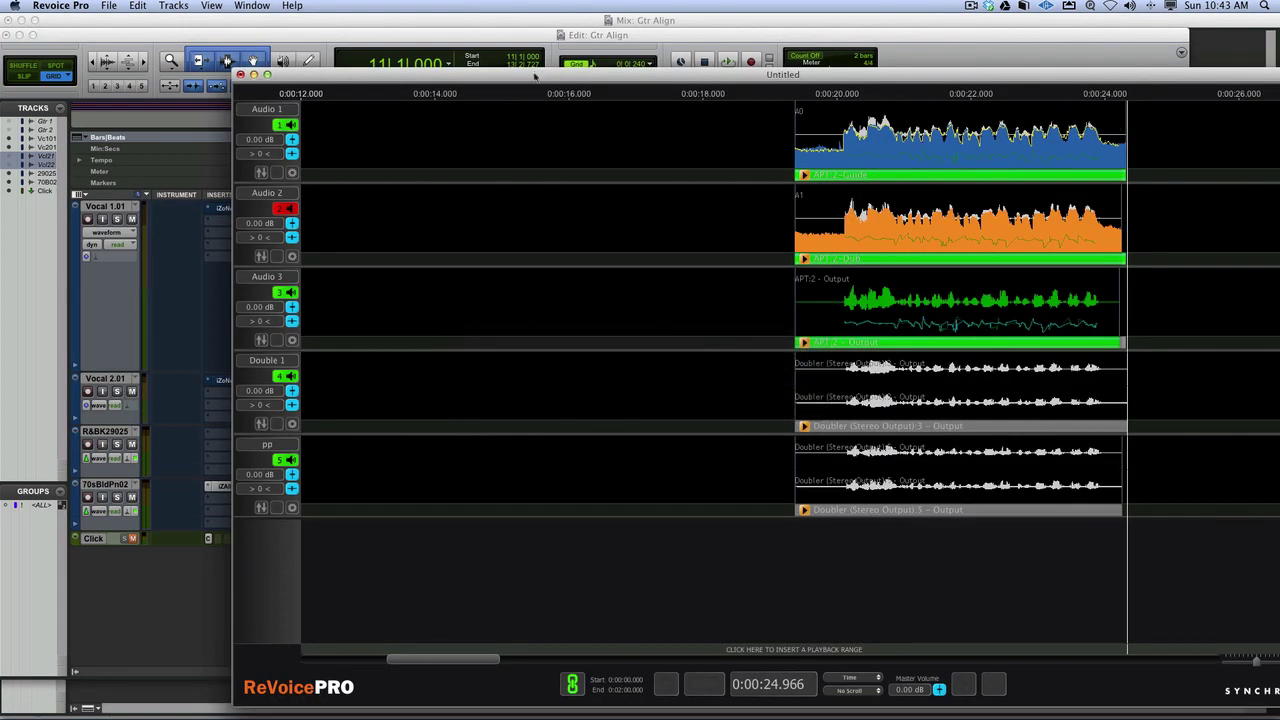
double_click(535, 75)
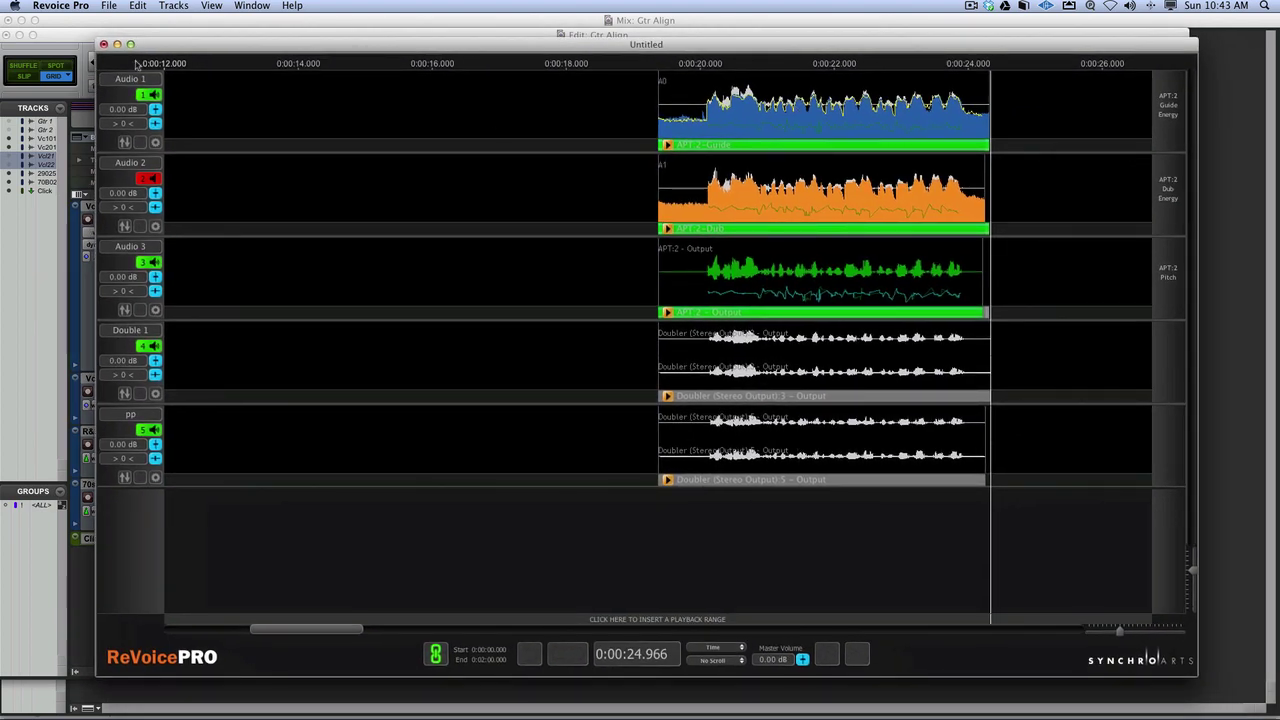
click(109, 6)
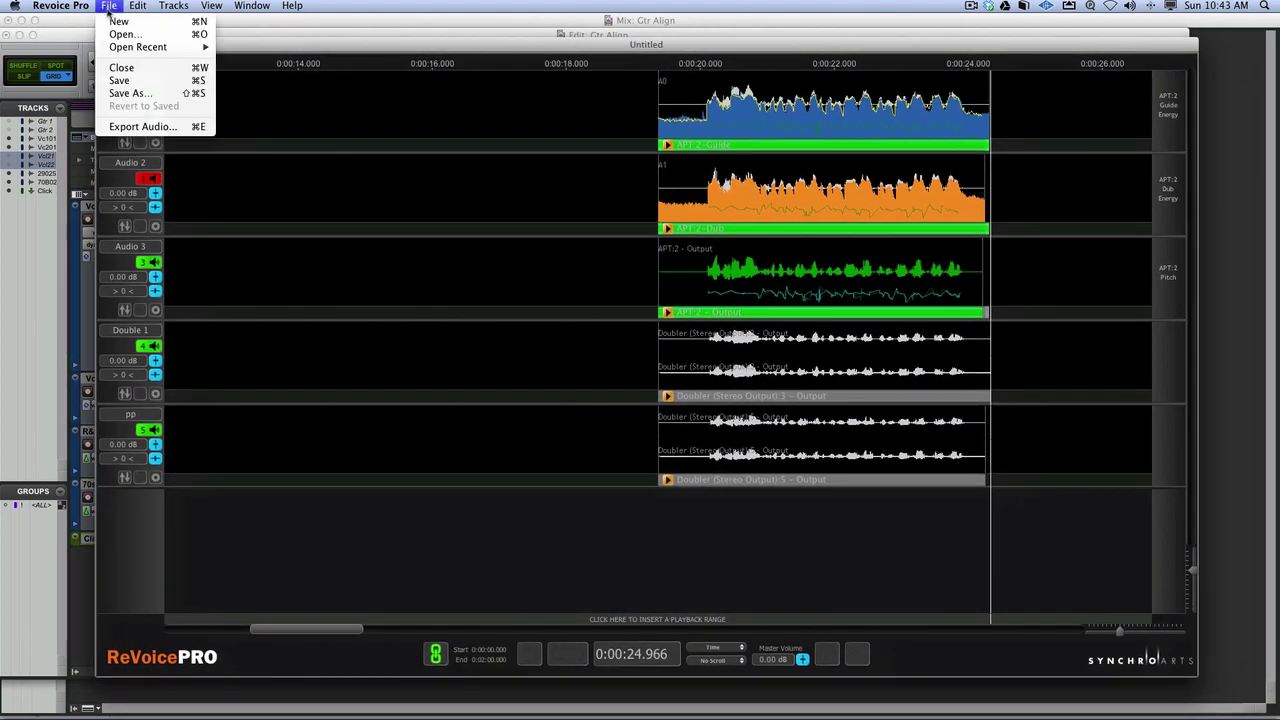
click(148, 128)
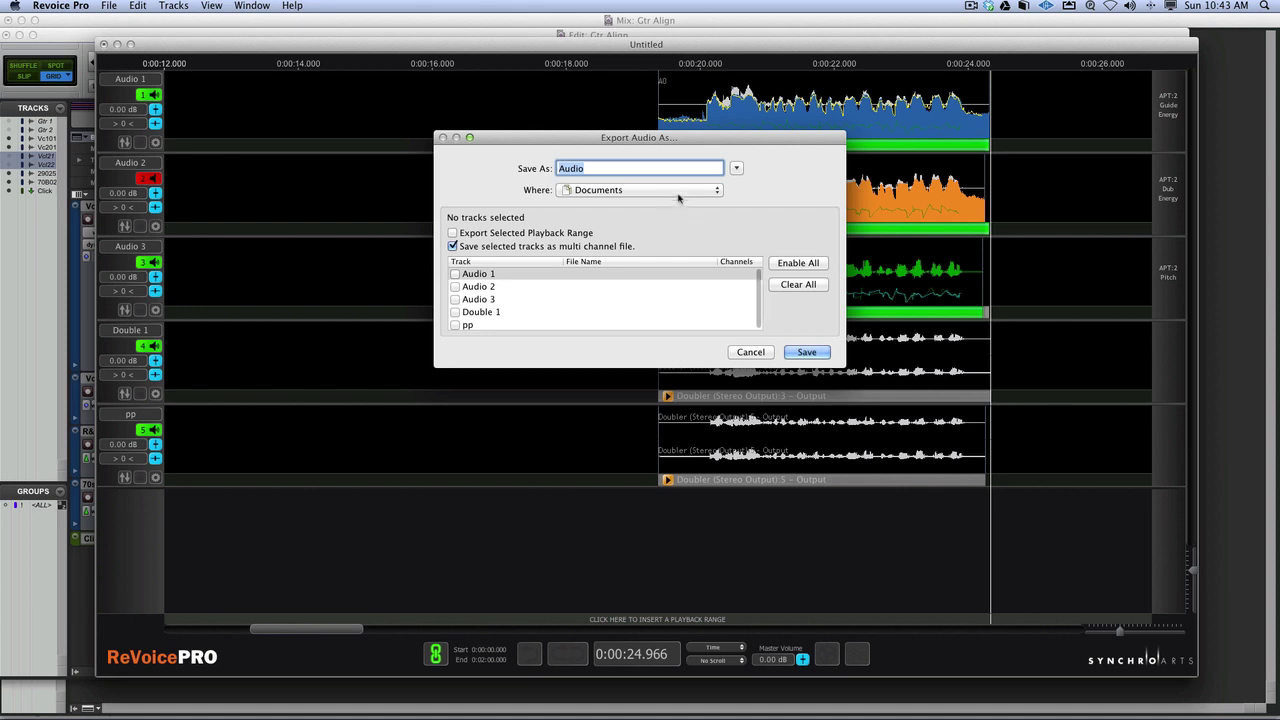
click(629, 190)
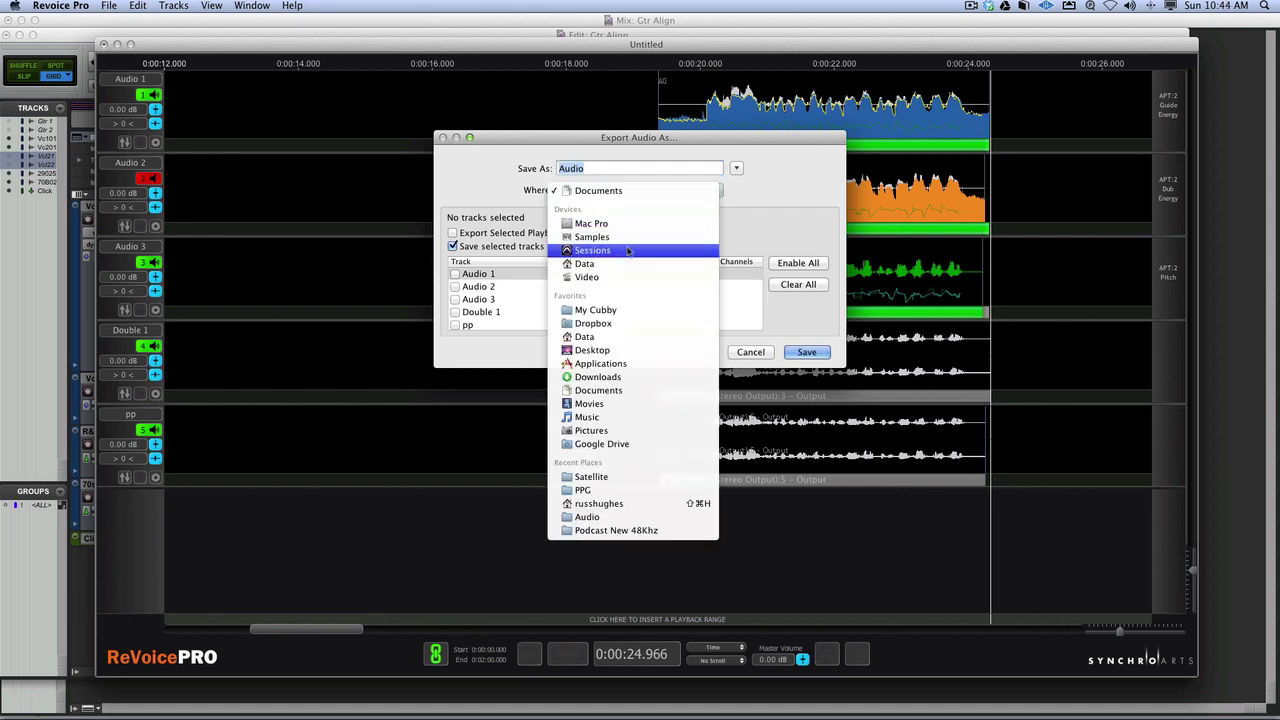
click(749, 195)
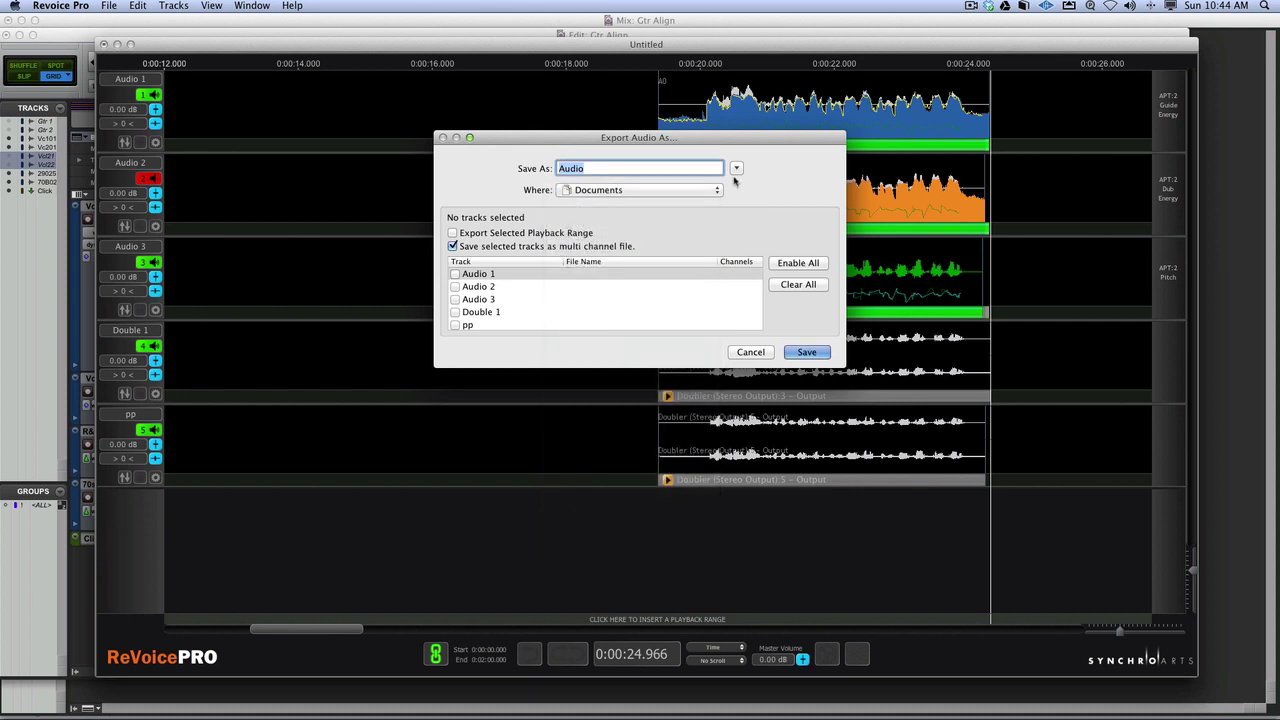
click(735, 169)
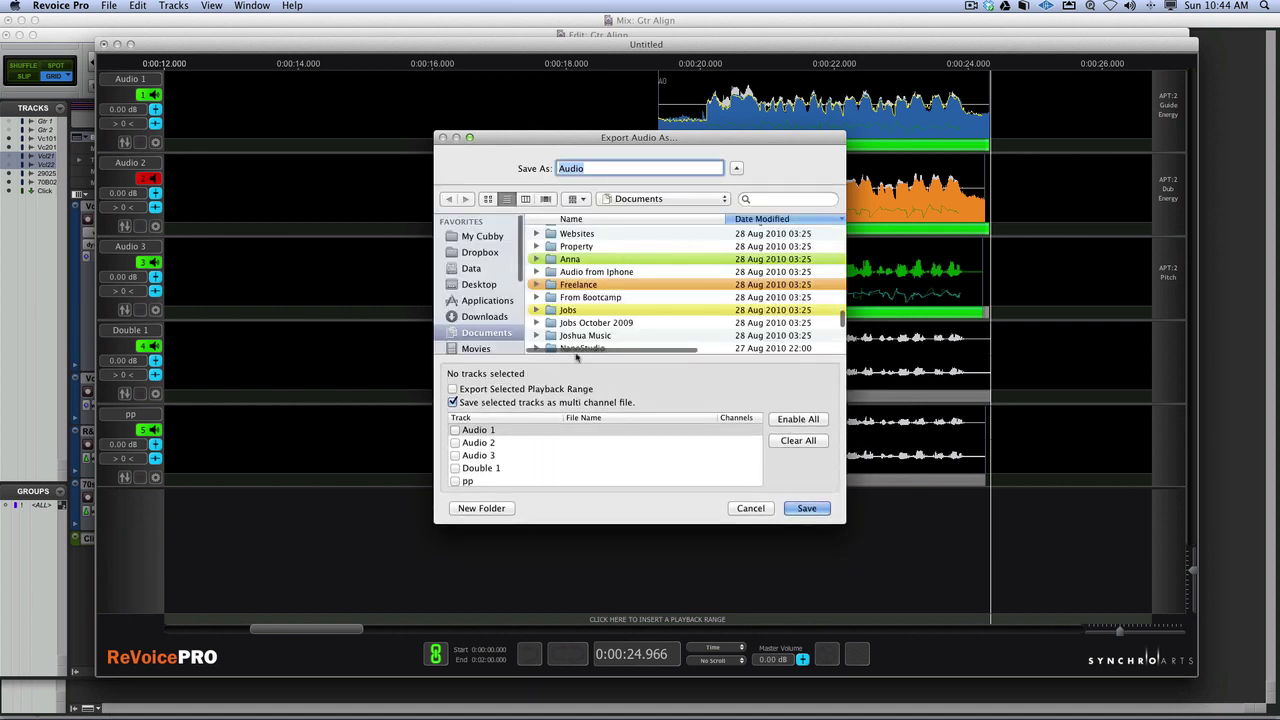
Create a new folder named Revoice Audio in Documents as the export destination
click(488, 508)
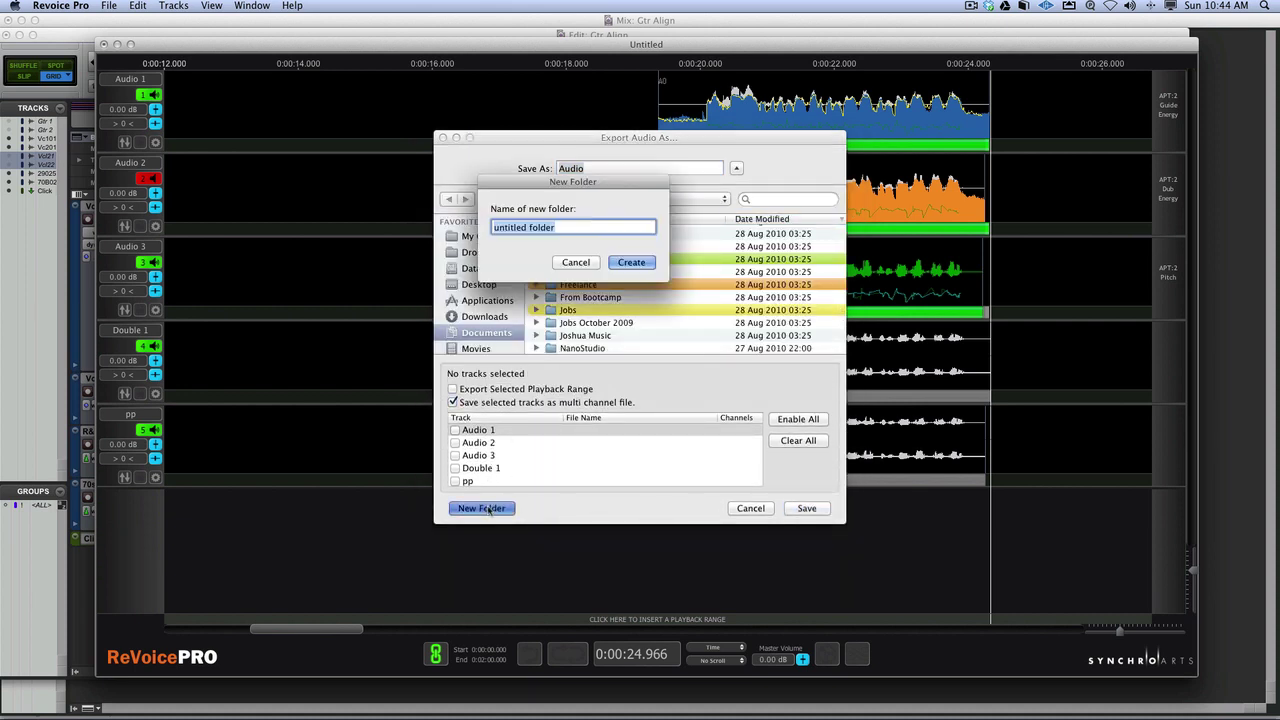
text(Revioce)
key(BackSpace)
key(BackSpace)
key(BackSpace)
key(BackSpace)
text(oice Audio)
key(Return)
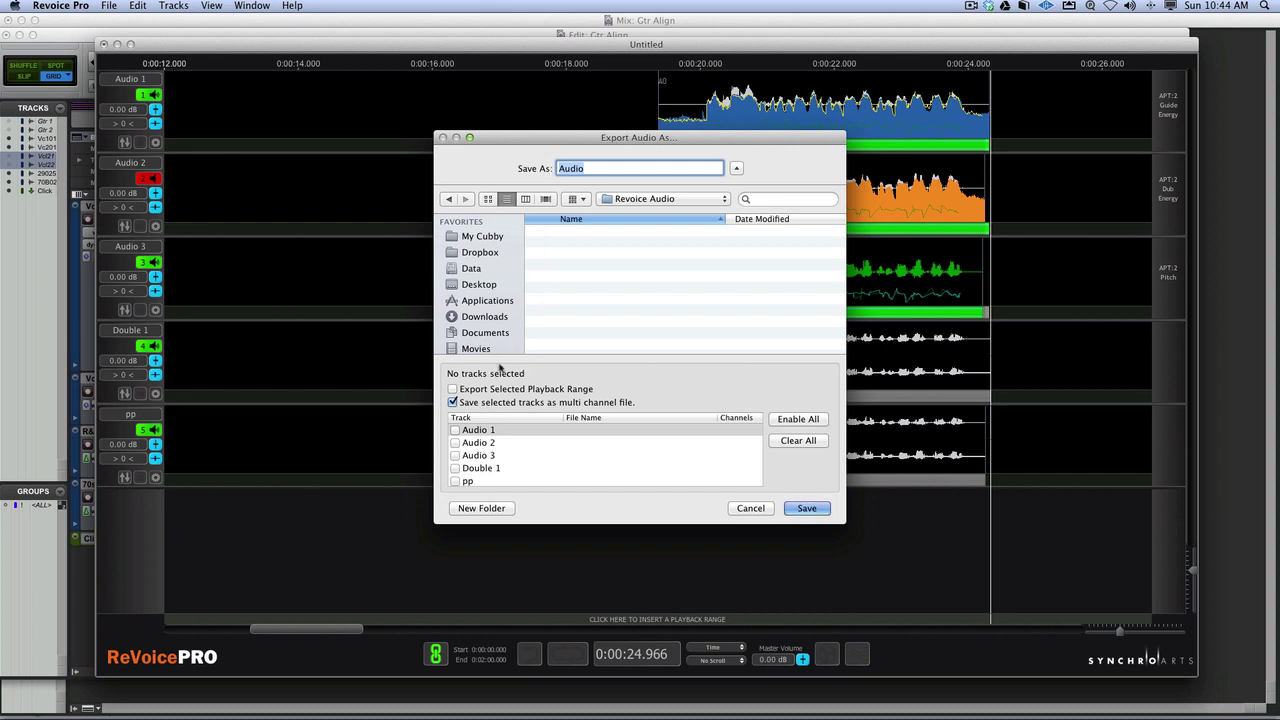
Export the tracks Audio 1, Audio 3, Double 1 and pp to the Revoice Audio folder as one 6-channel file named Audio
click(456, 431)
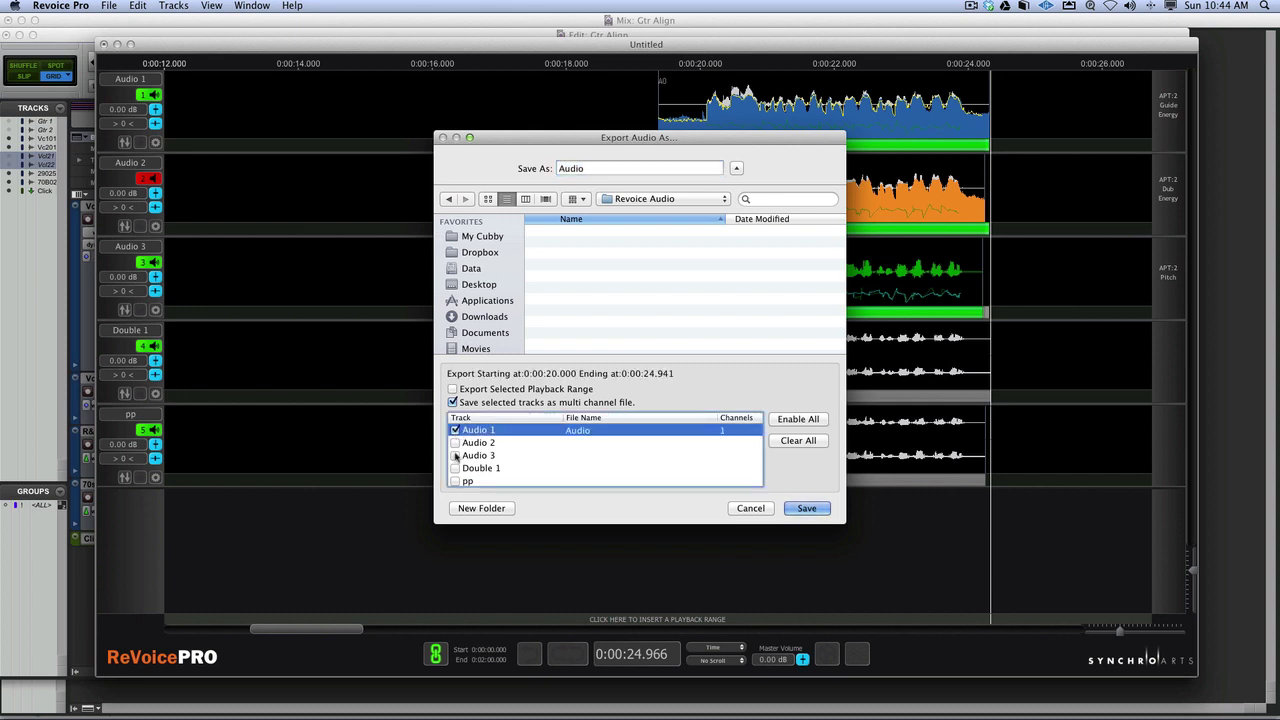
click(456, 455)
click(456, 468)
click(455, 481)
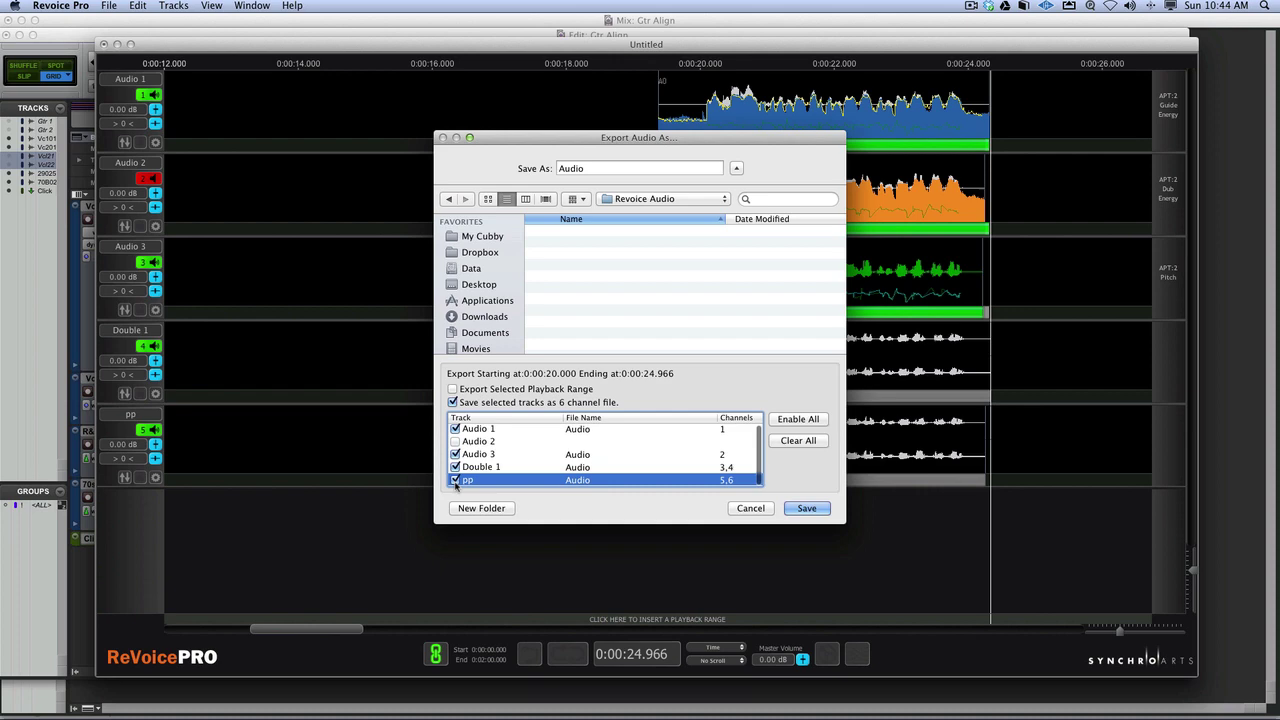
click(803, 510)
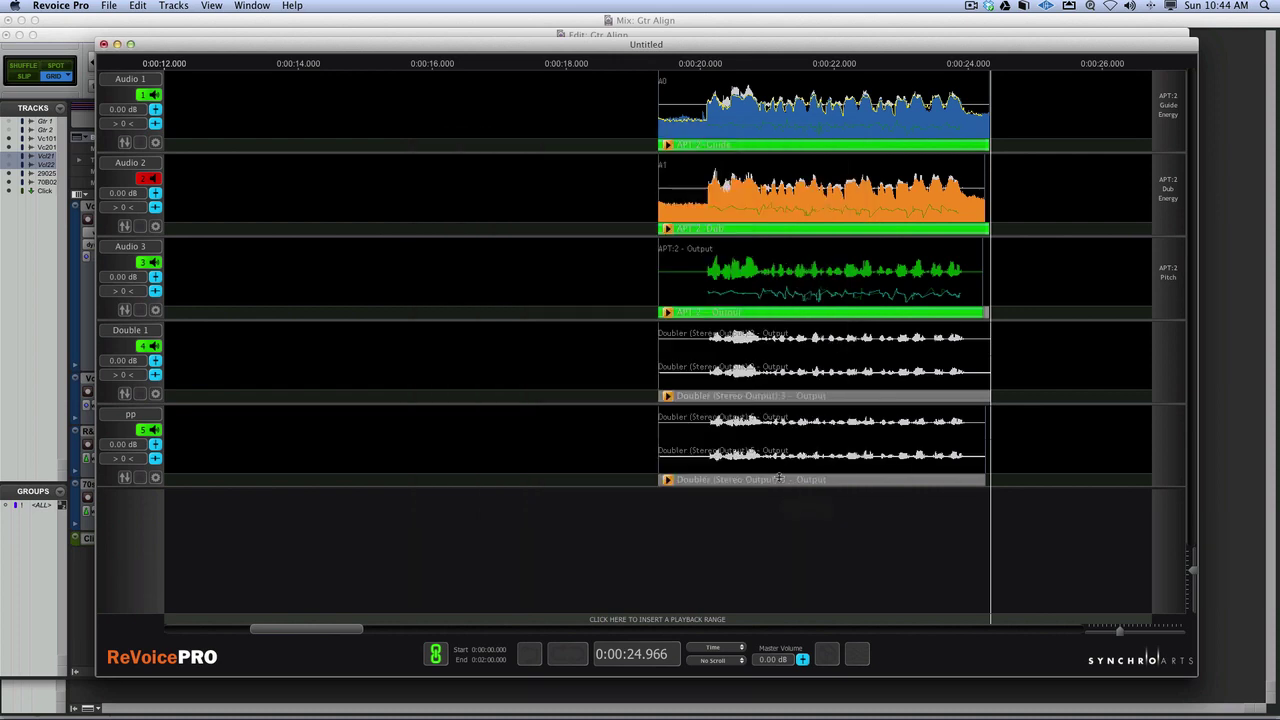
Close the Revoice Pro session window, switch to Pro Tools and show the Clips list in the Edit window
click(103, 44)
click(588, 121)
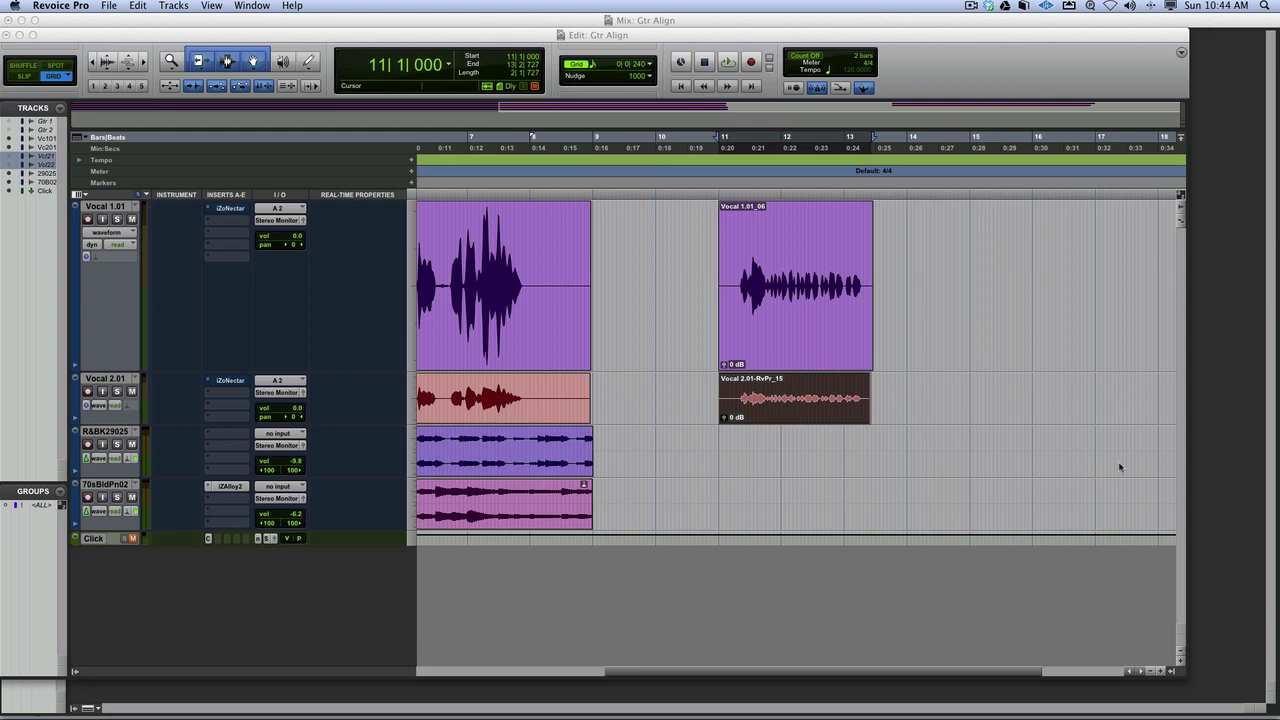
click(1166, 669)
click(1170, 670)
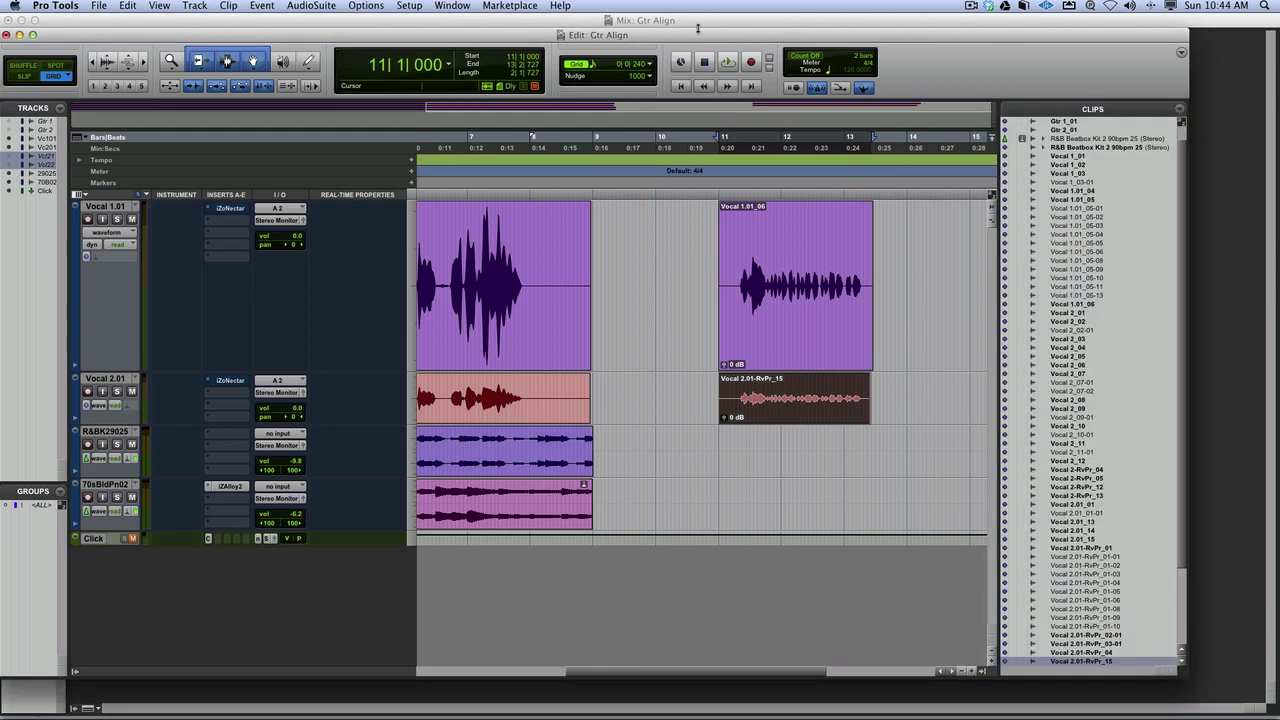
drag(999, 37, 1019, 39)
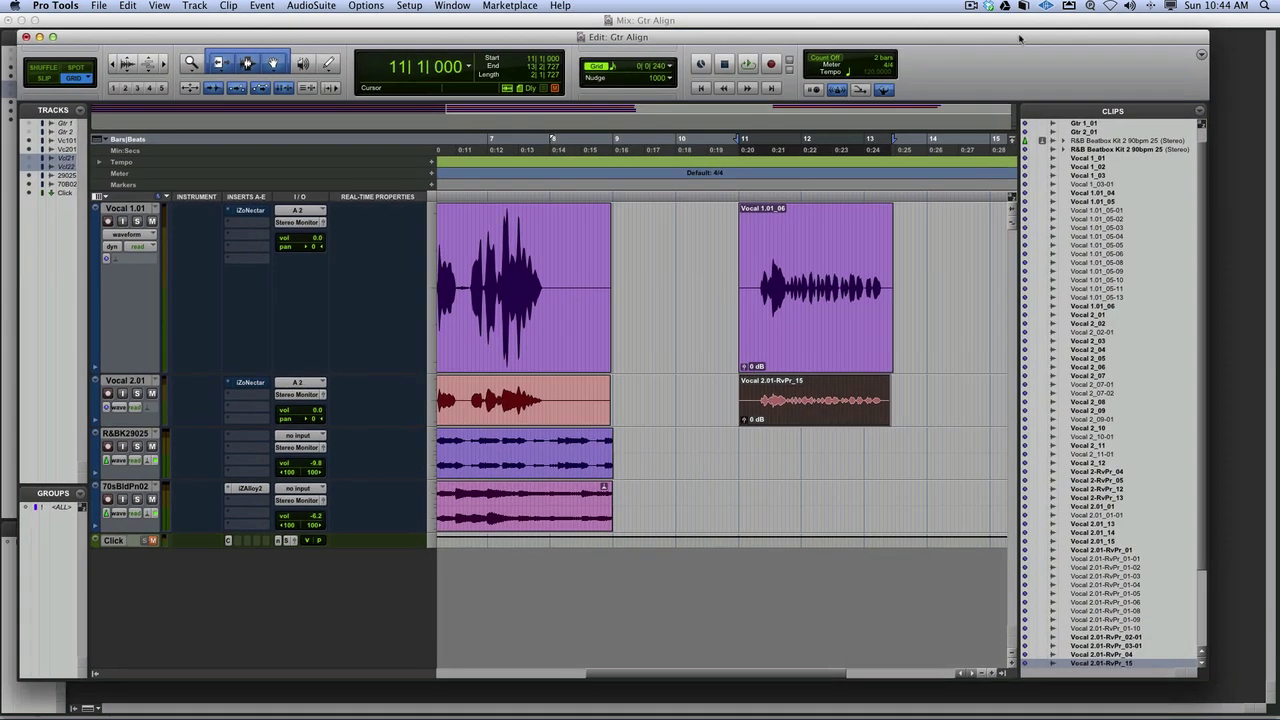
Import the Audio file from the Revoice Audio folder in Documents to a new track at the session start
click(99, 6)
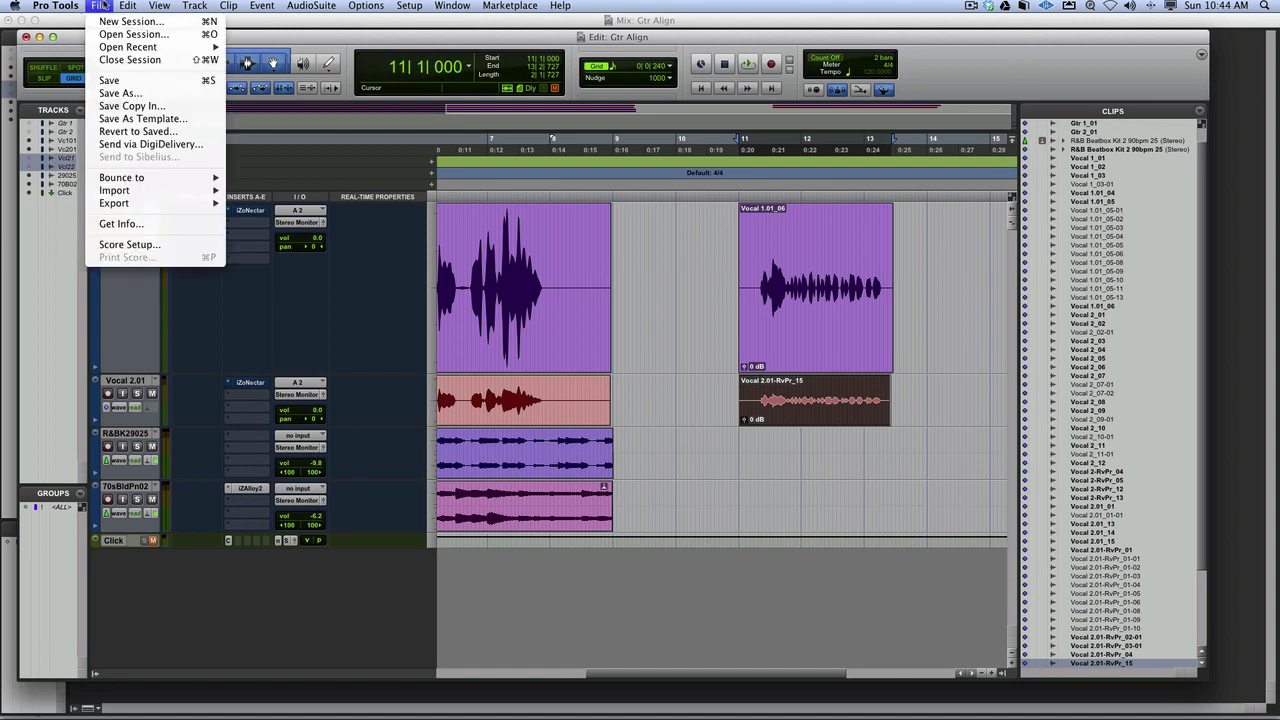
mouse_move(171, 193)
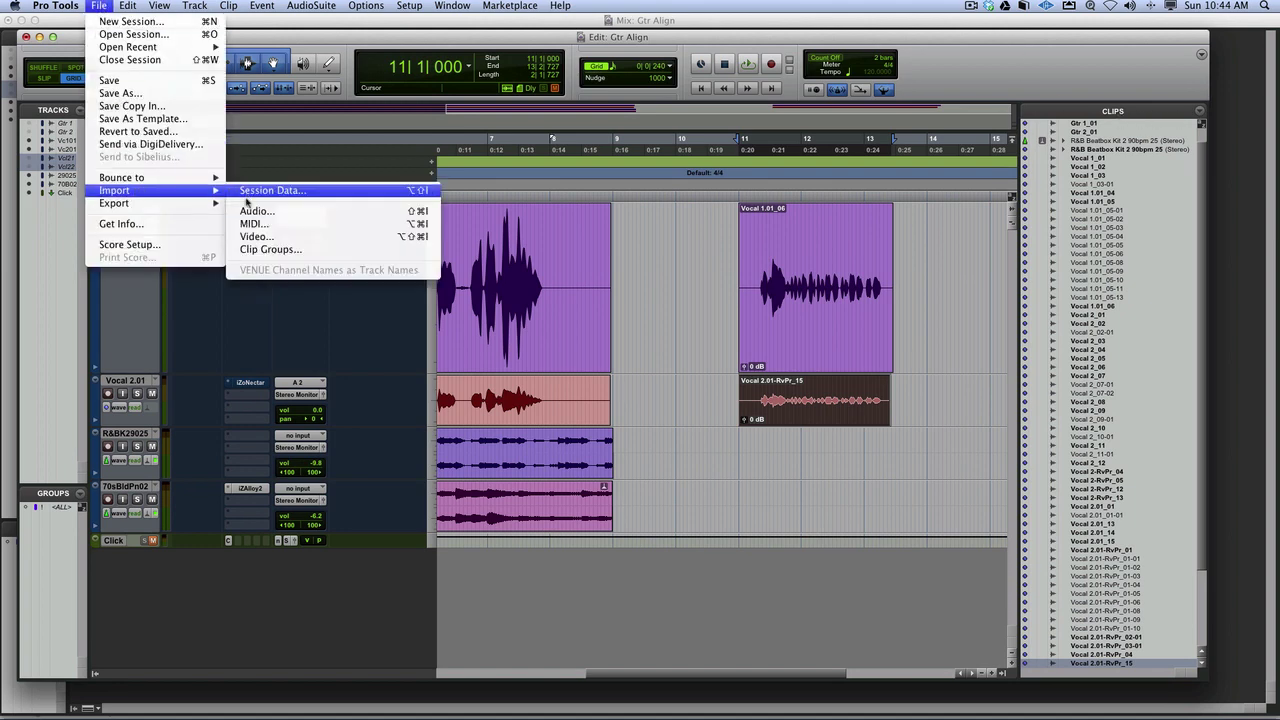
click(288, 212)
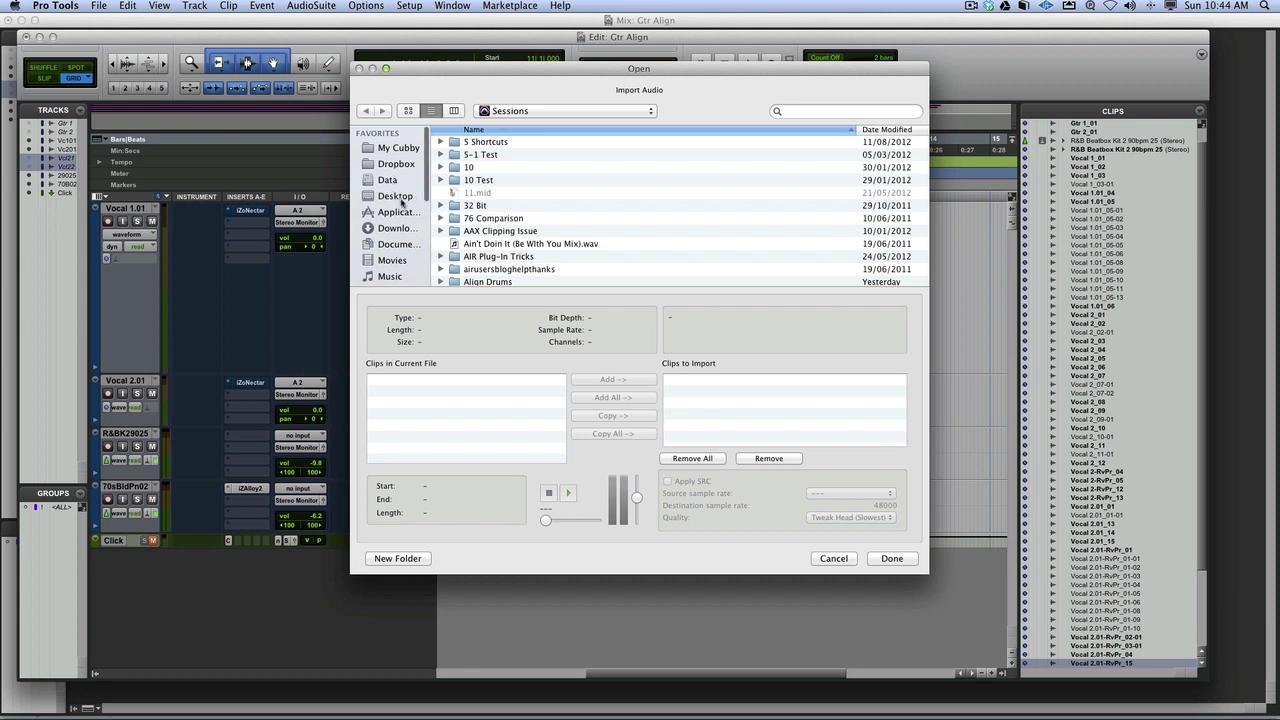
click(405, 243)
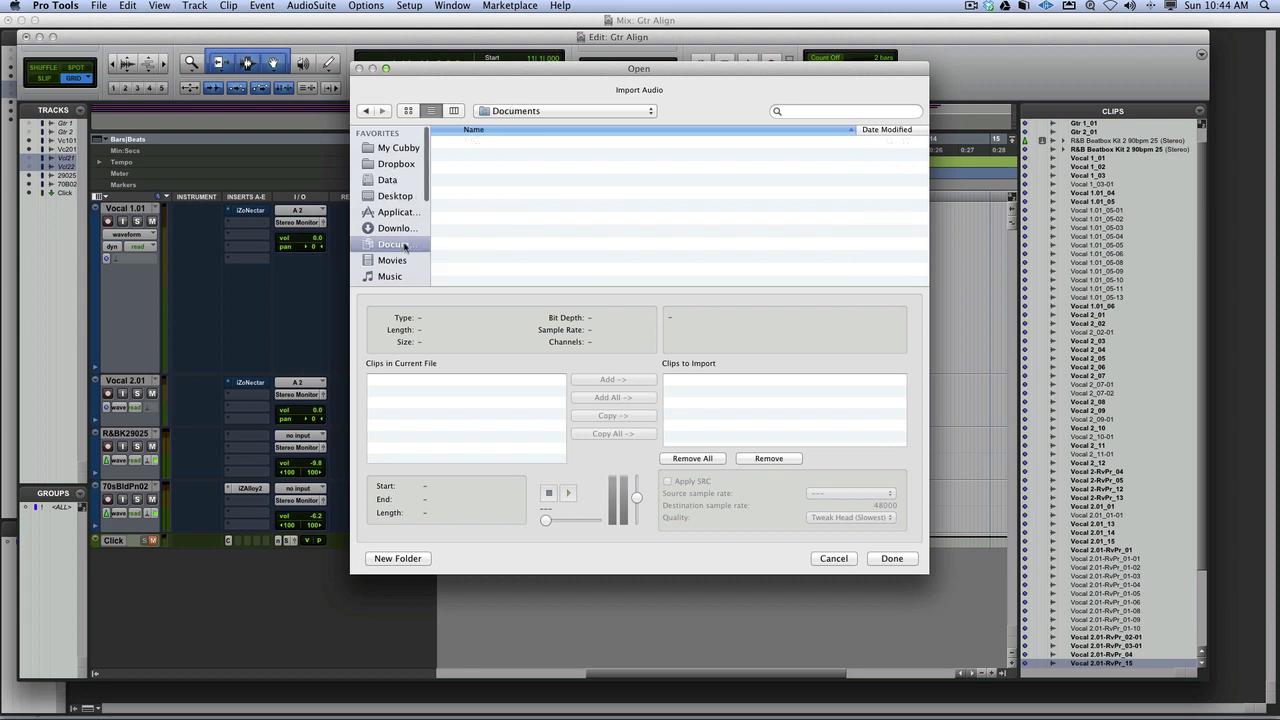
click(875, 130)
double_click(527, 143)
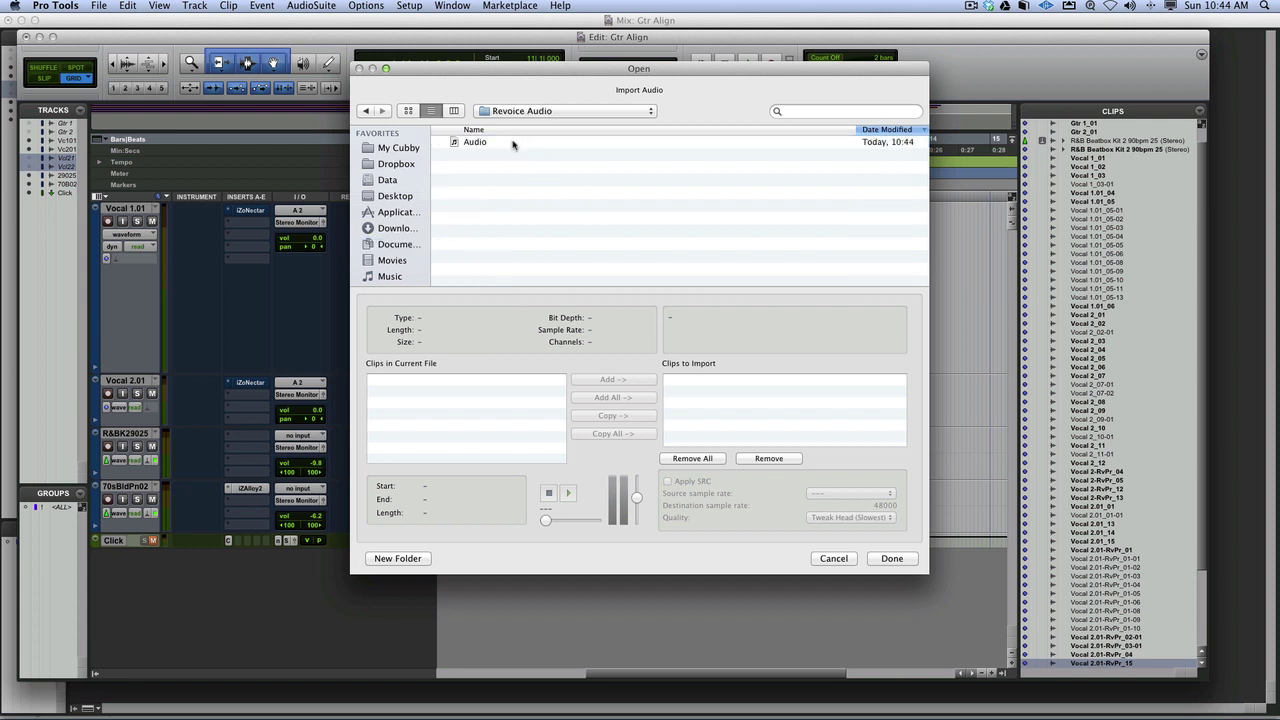
click(513, 143)
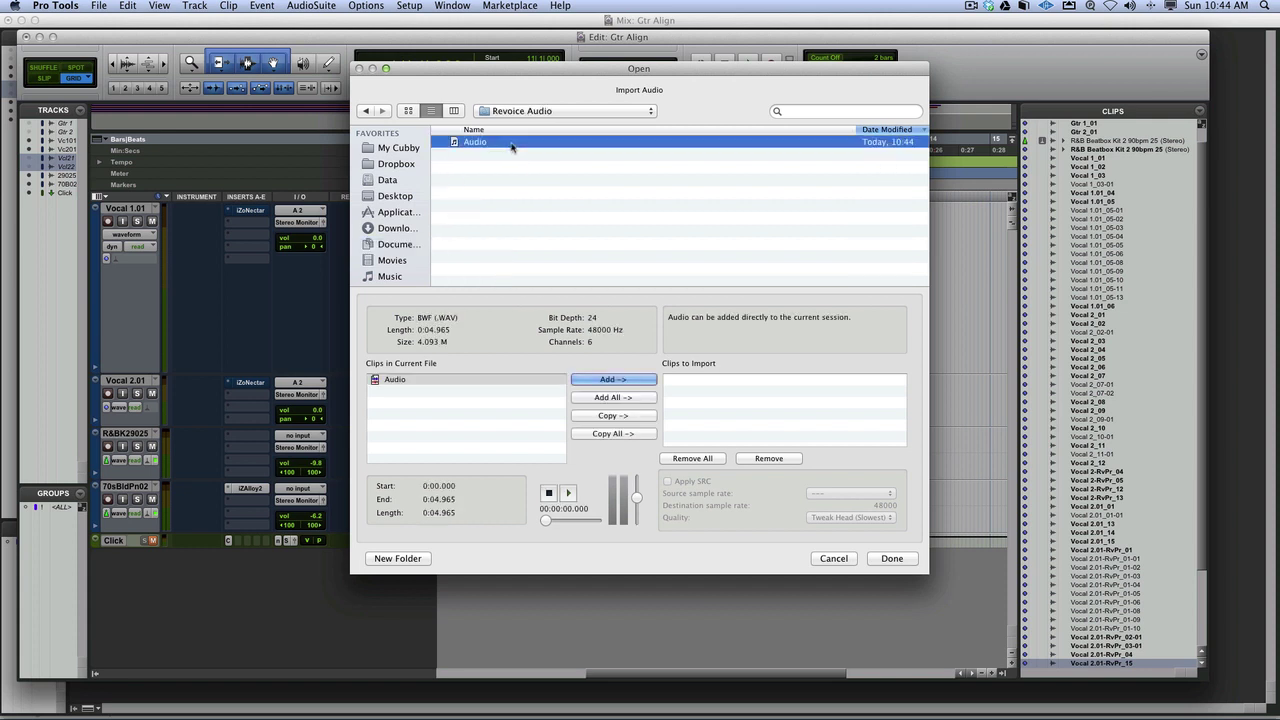
click(614, 381)
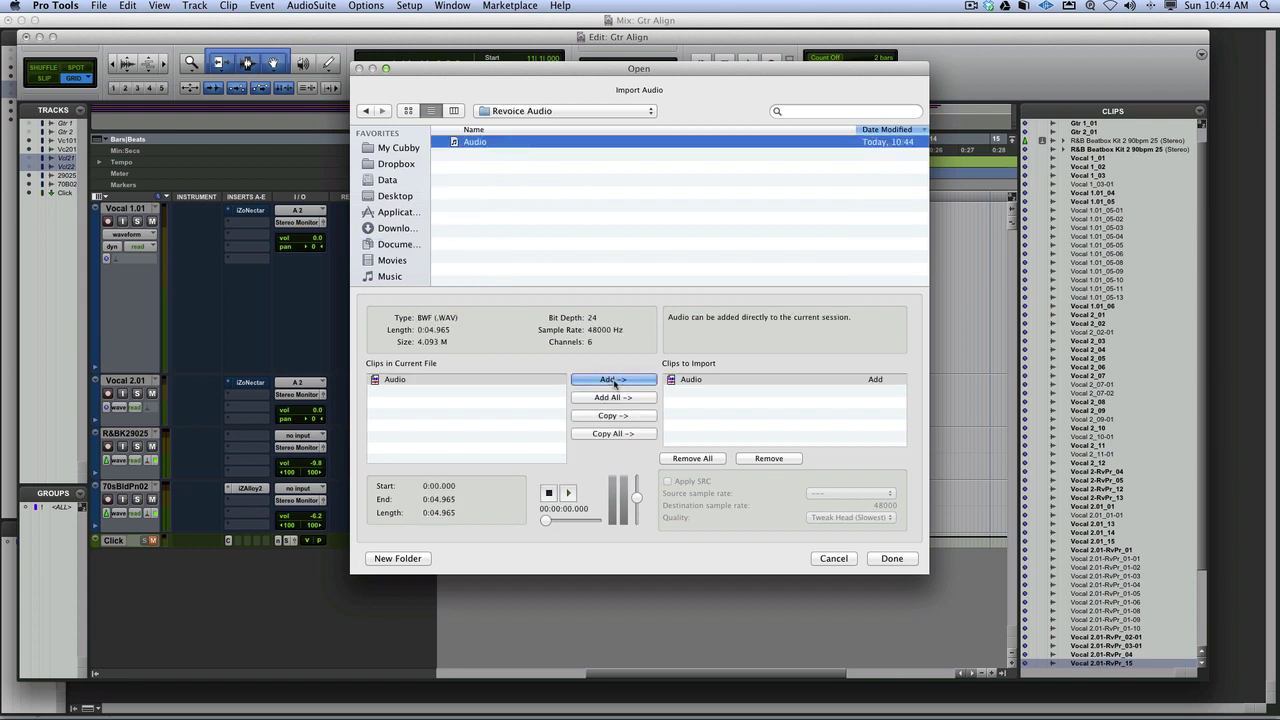
click(892, 558)
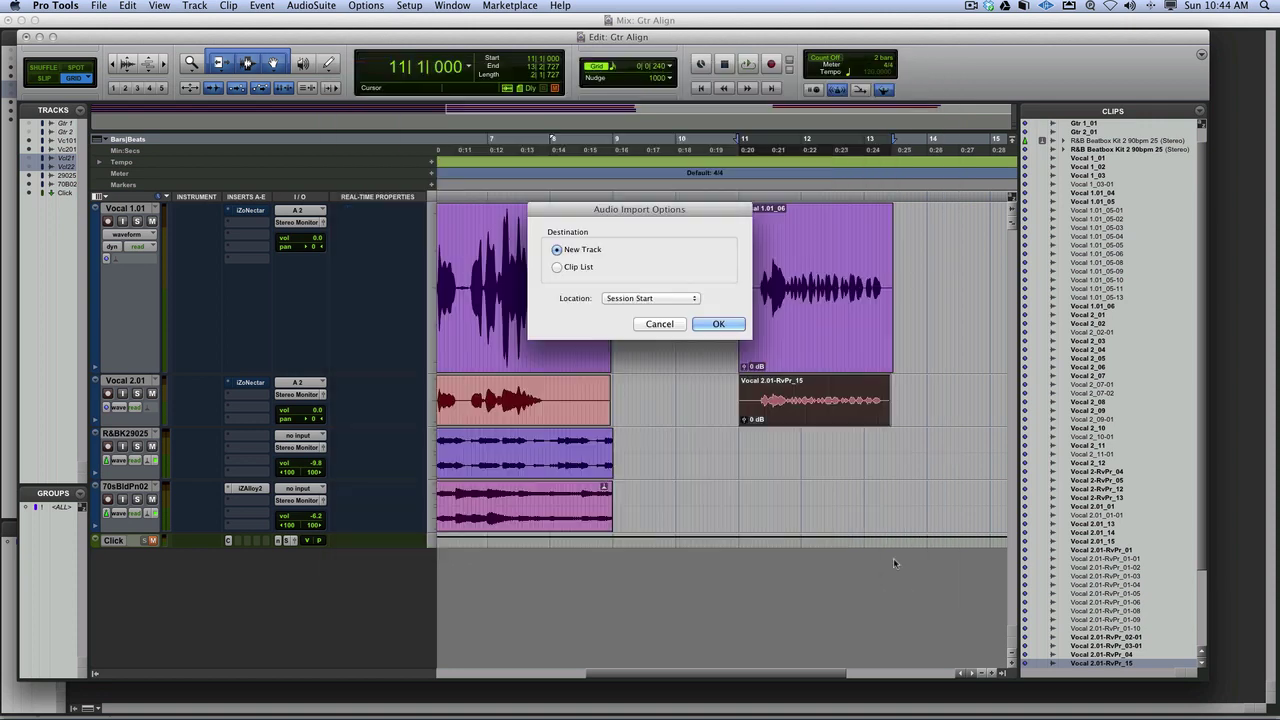
click(703, 325)
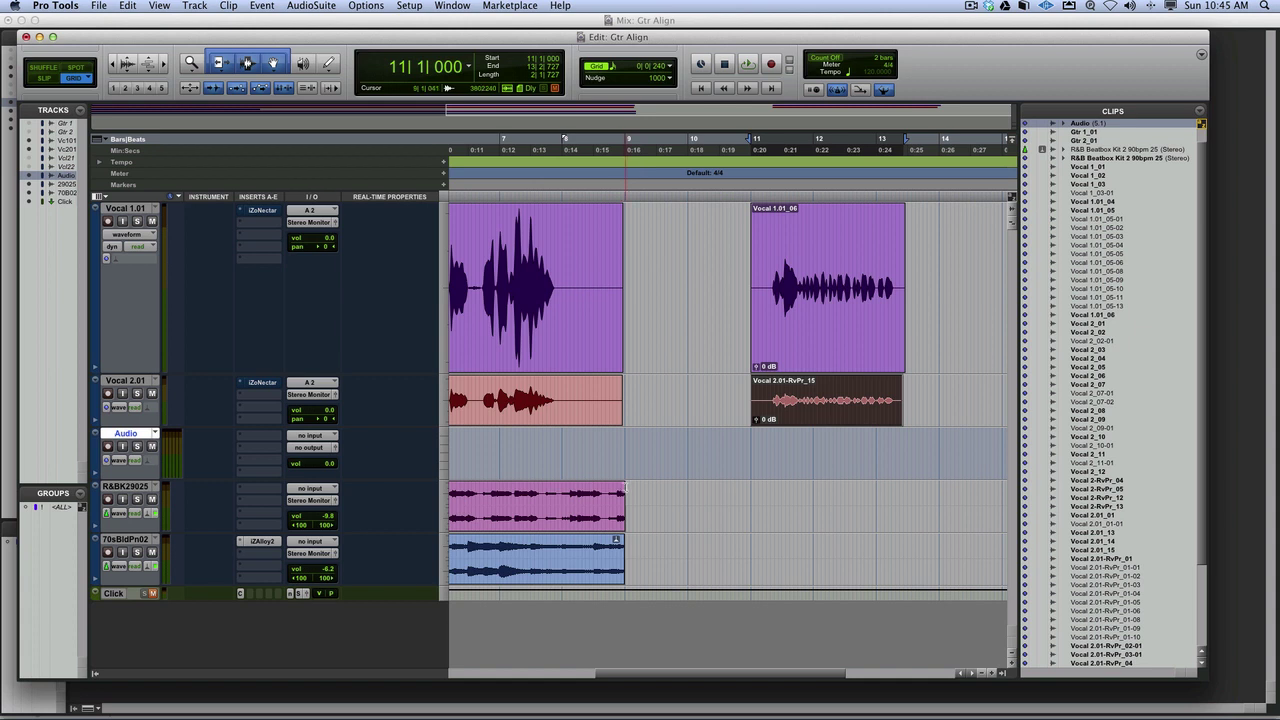
Move the imported Audio clip from the session start to bar 11, under the Vocal 1.01 and Vocal 2.01 clips
key(Return)
click(566, 469)
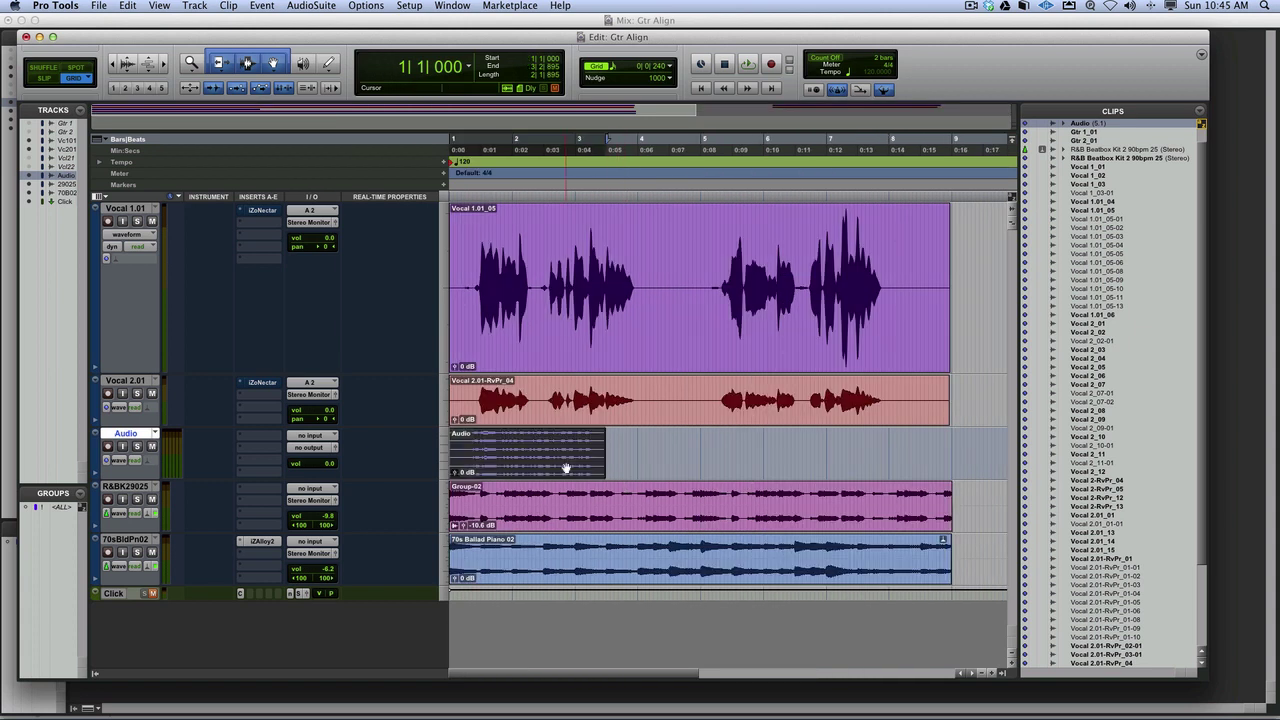
drag(566, 469, 861, 471)
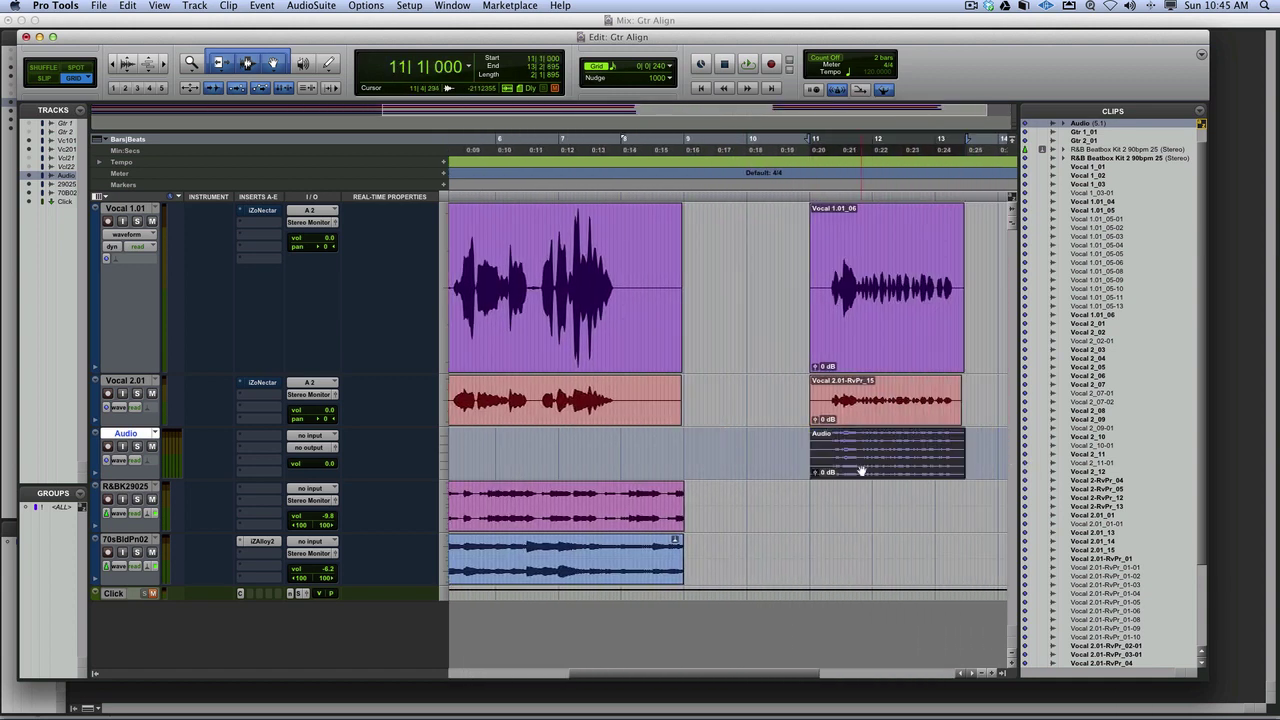
Insert Avid's multichannel DownMixer (5.1/stereo) plug-in on the Audio track and audition the vocals from bar 11
click(258, 436)
mouse_move(276, 466)
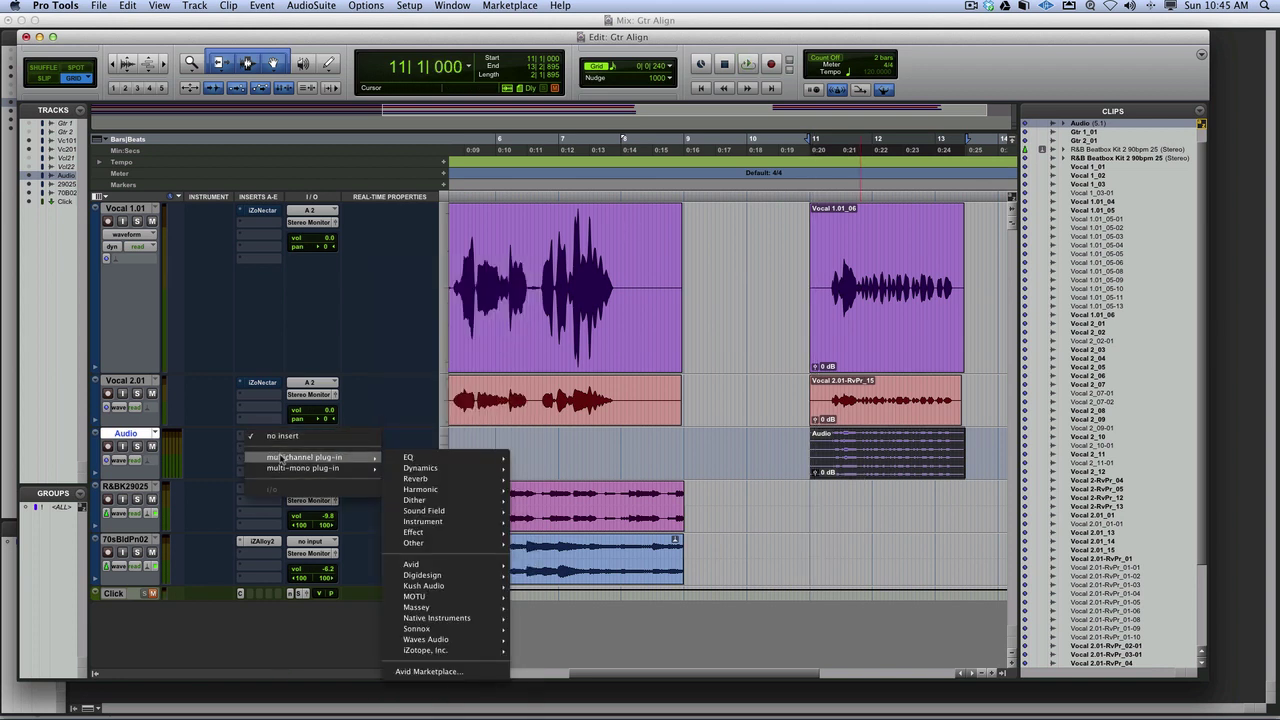
mouse_move(466, 569)
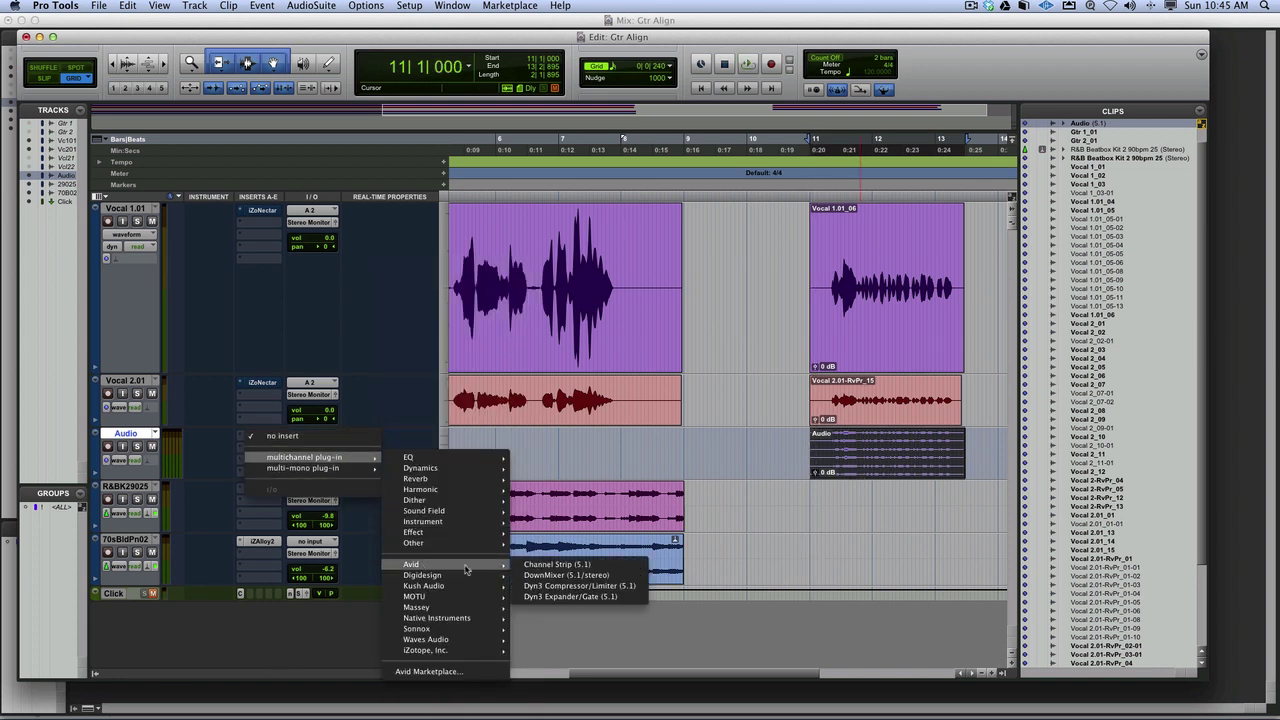
click(545, 575)
key(space)
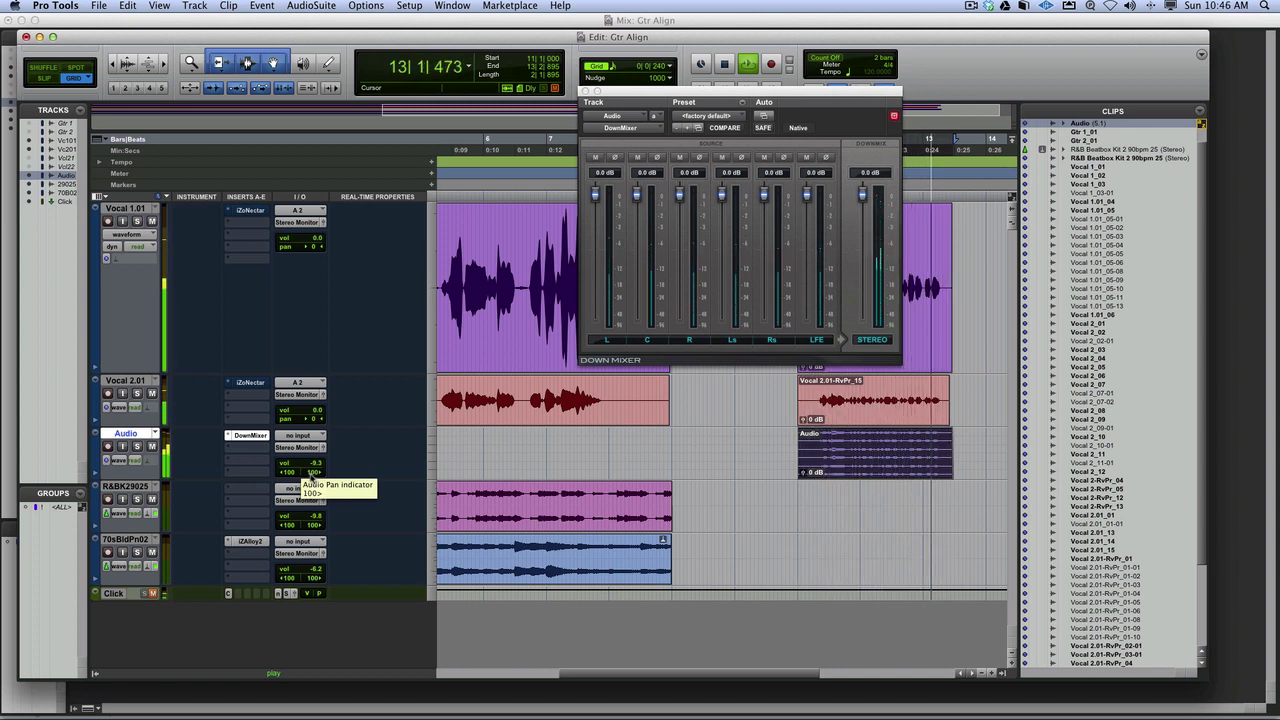
key(space)
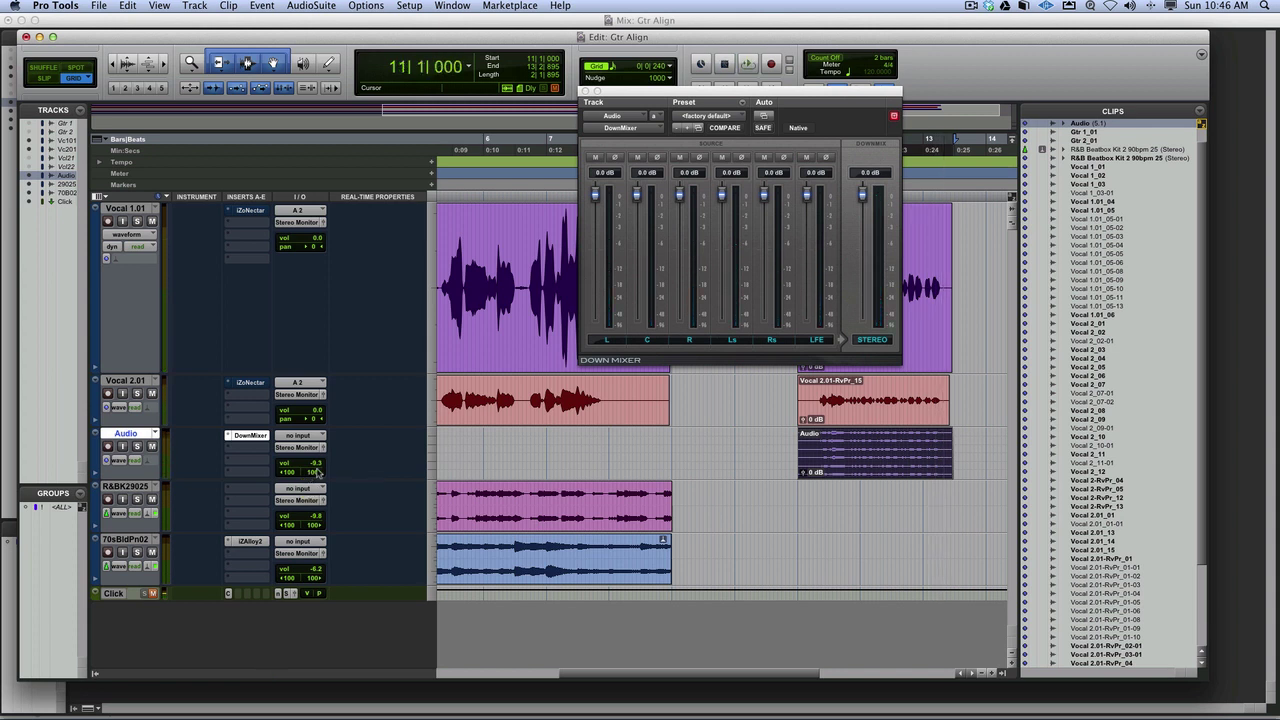